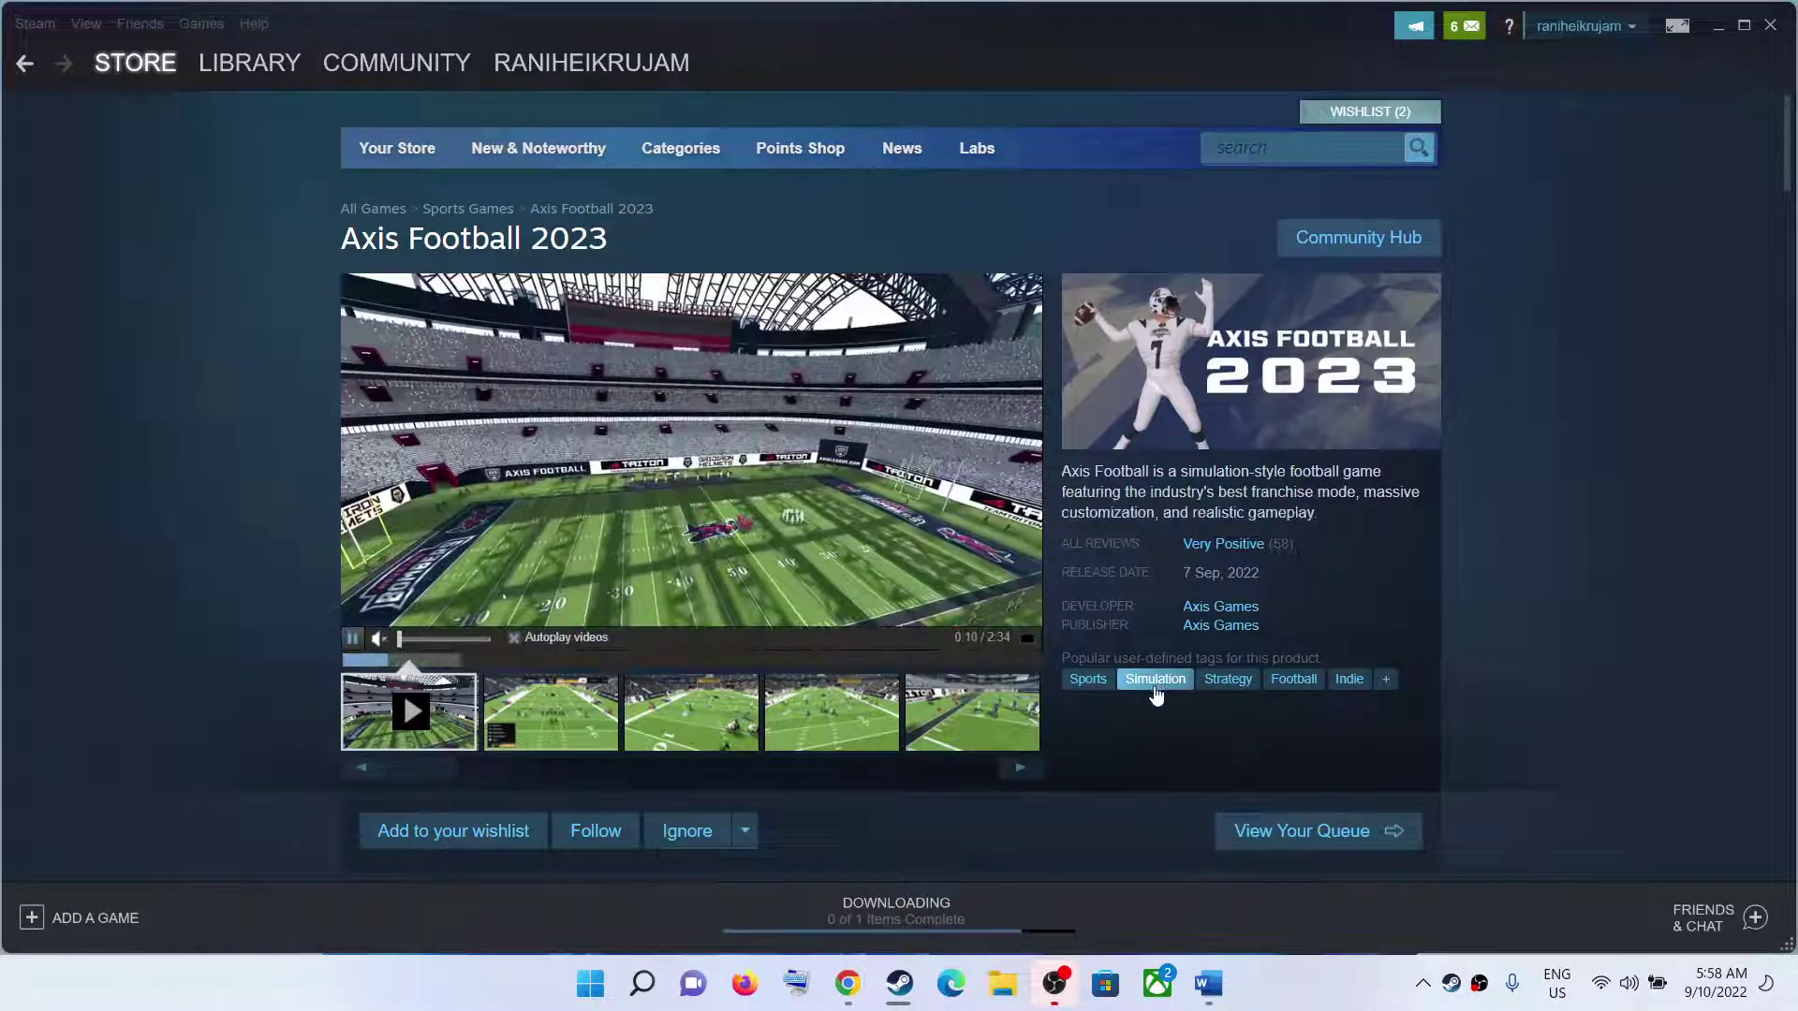
Bring up the Word fix guide and highlight Steps 1–3: restart the game, controller check, restart PC
left_click(1208, 983)
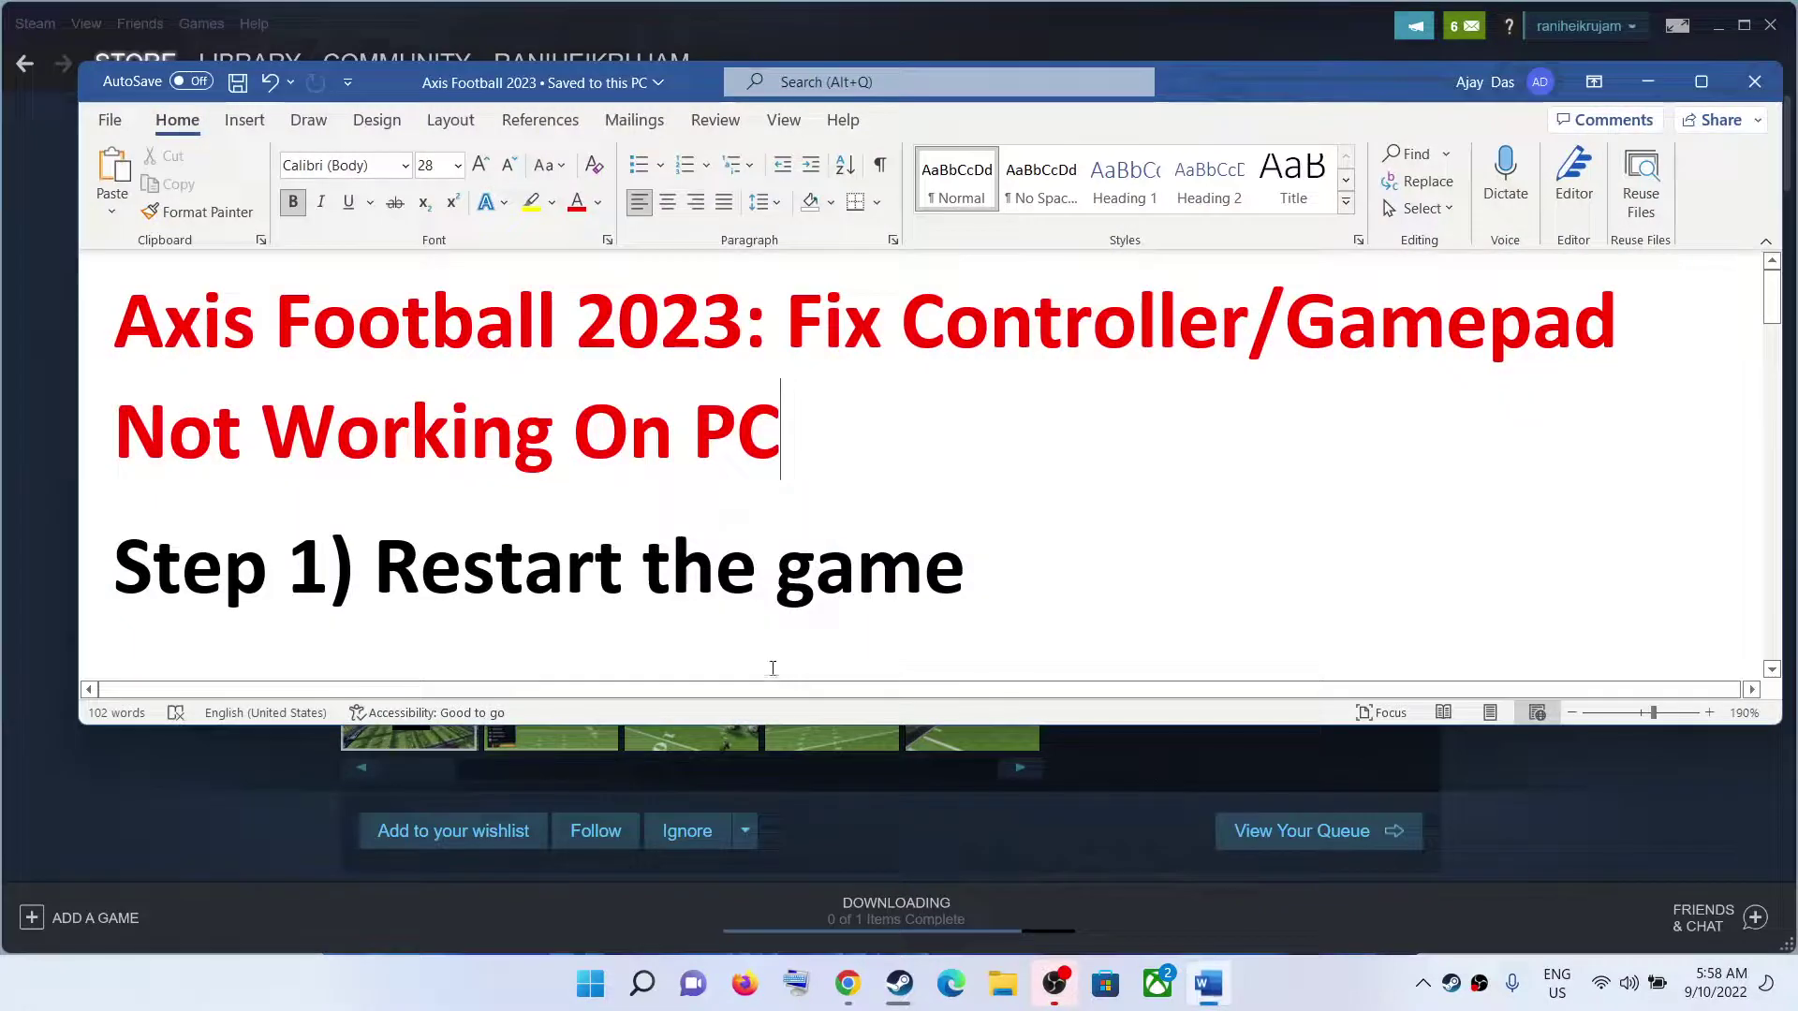
left_click_drag(375, 566, 1118, 560)
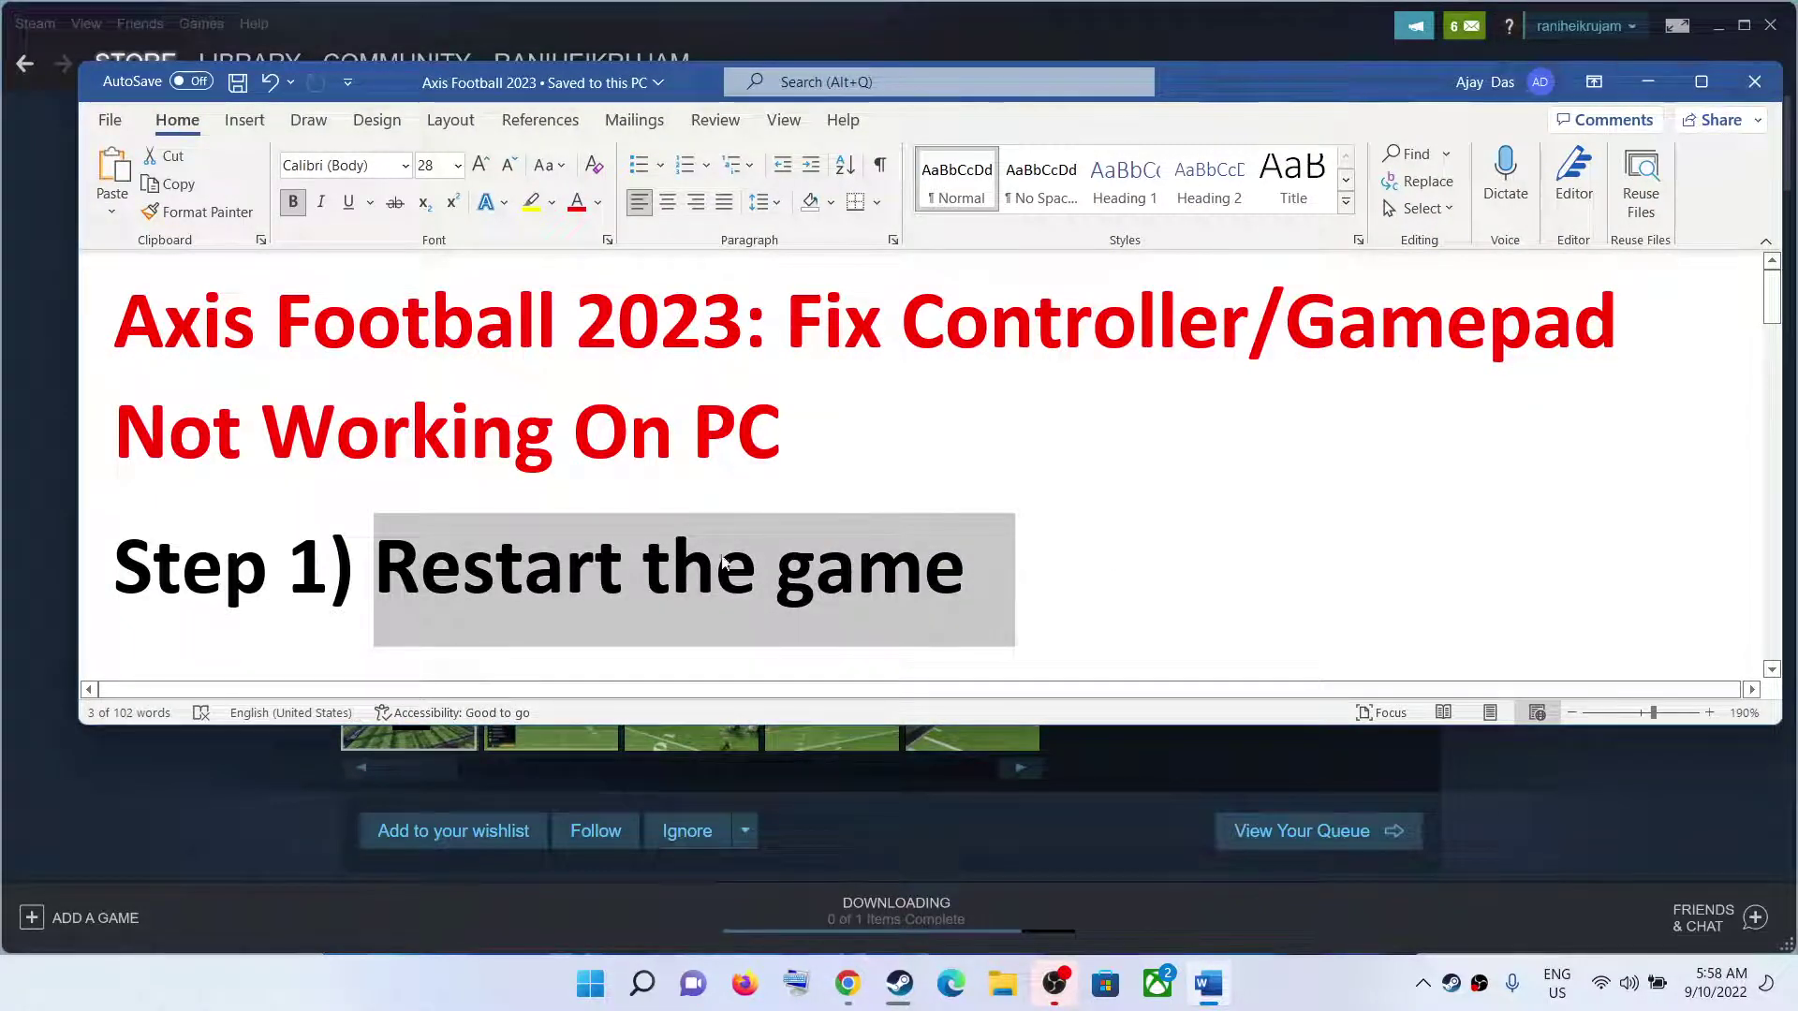
scroll(753, 536, "down", 5)
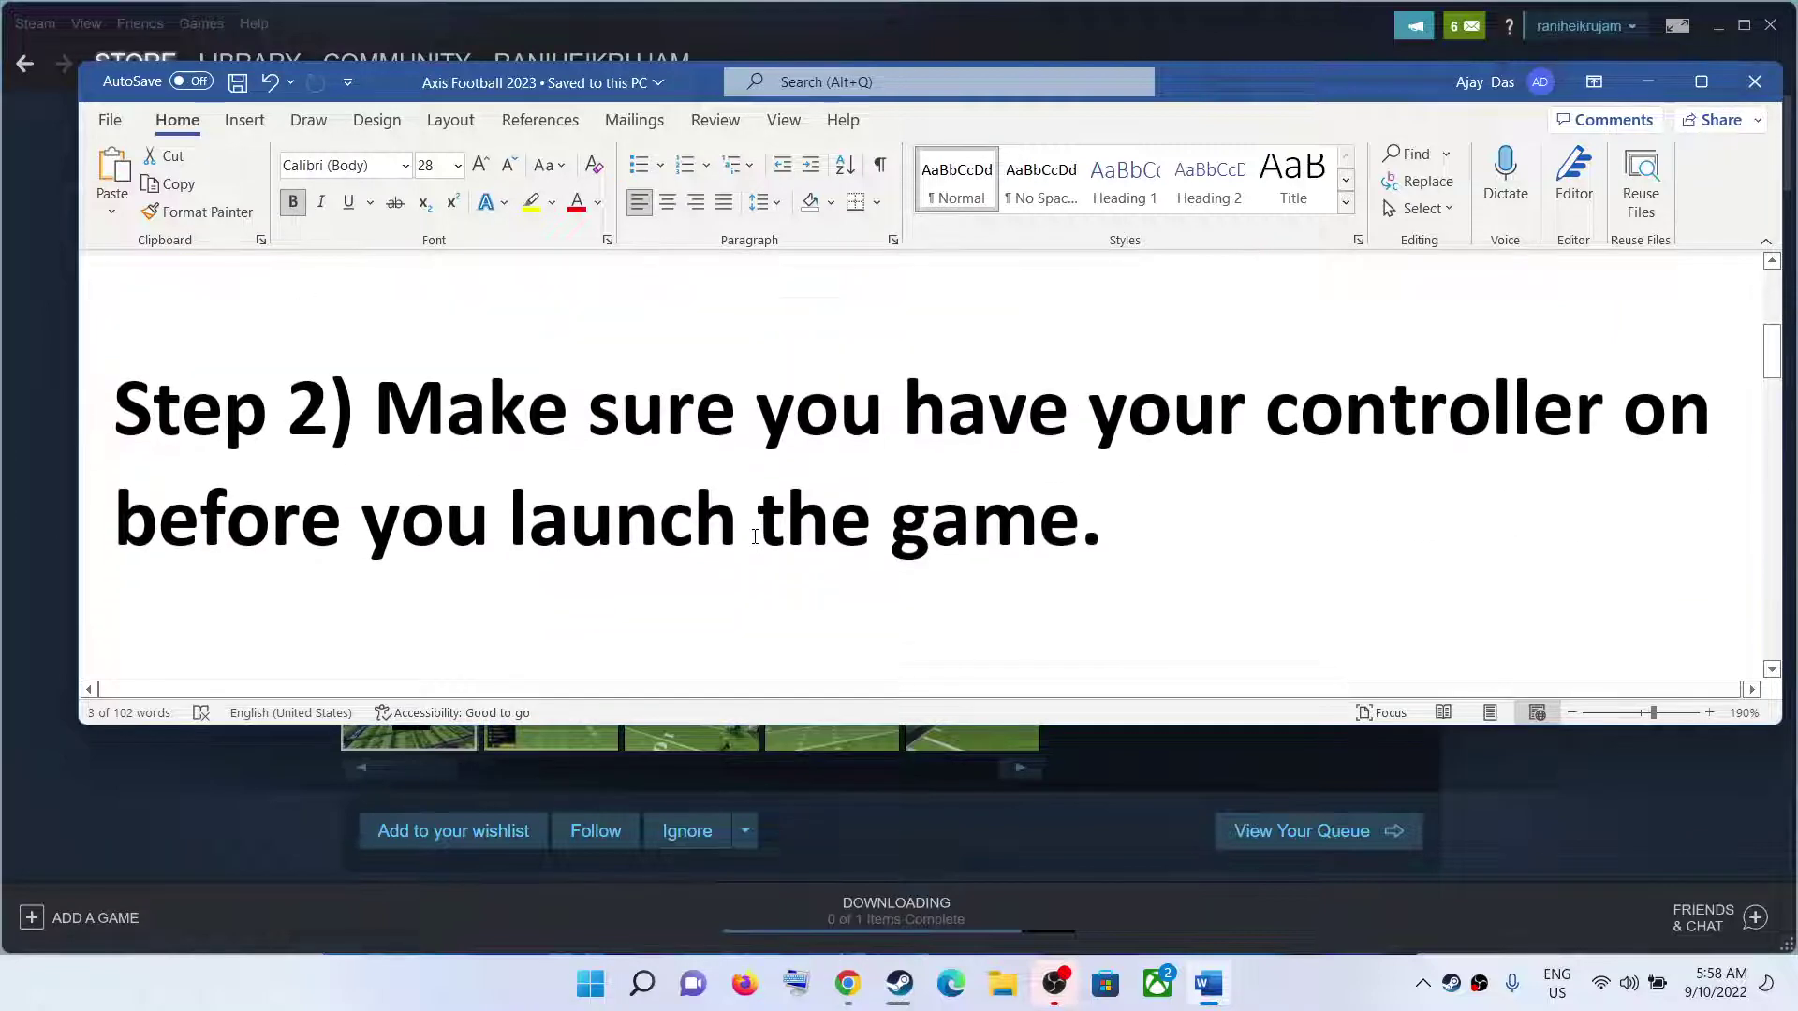
left_click_drag(465, 431, 1094, 515)
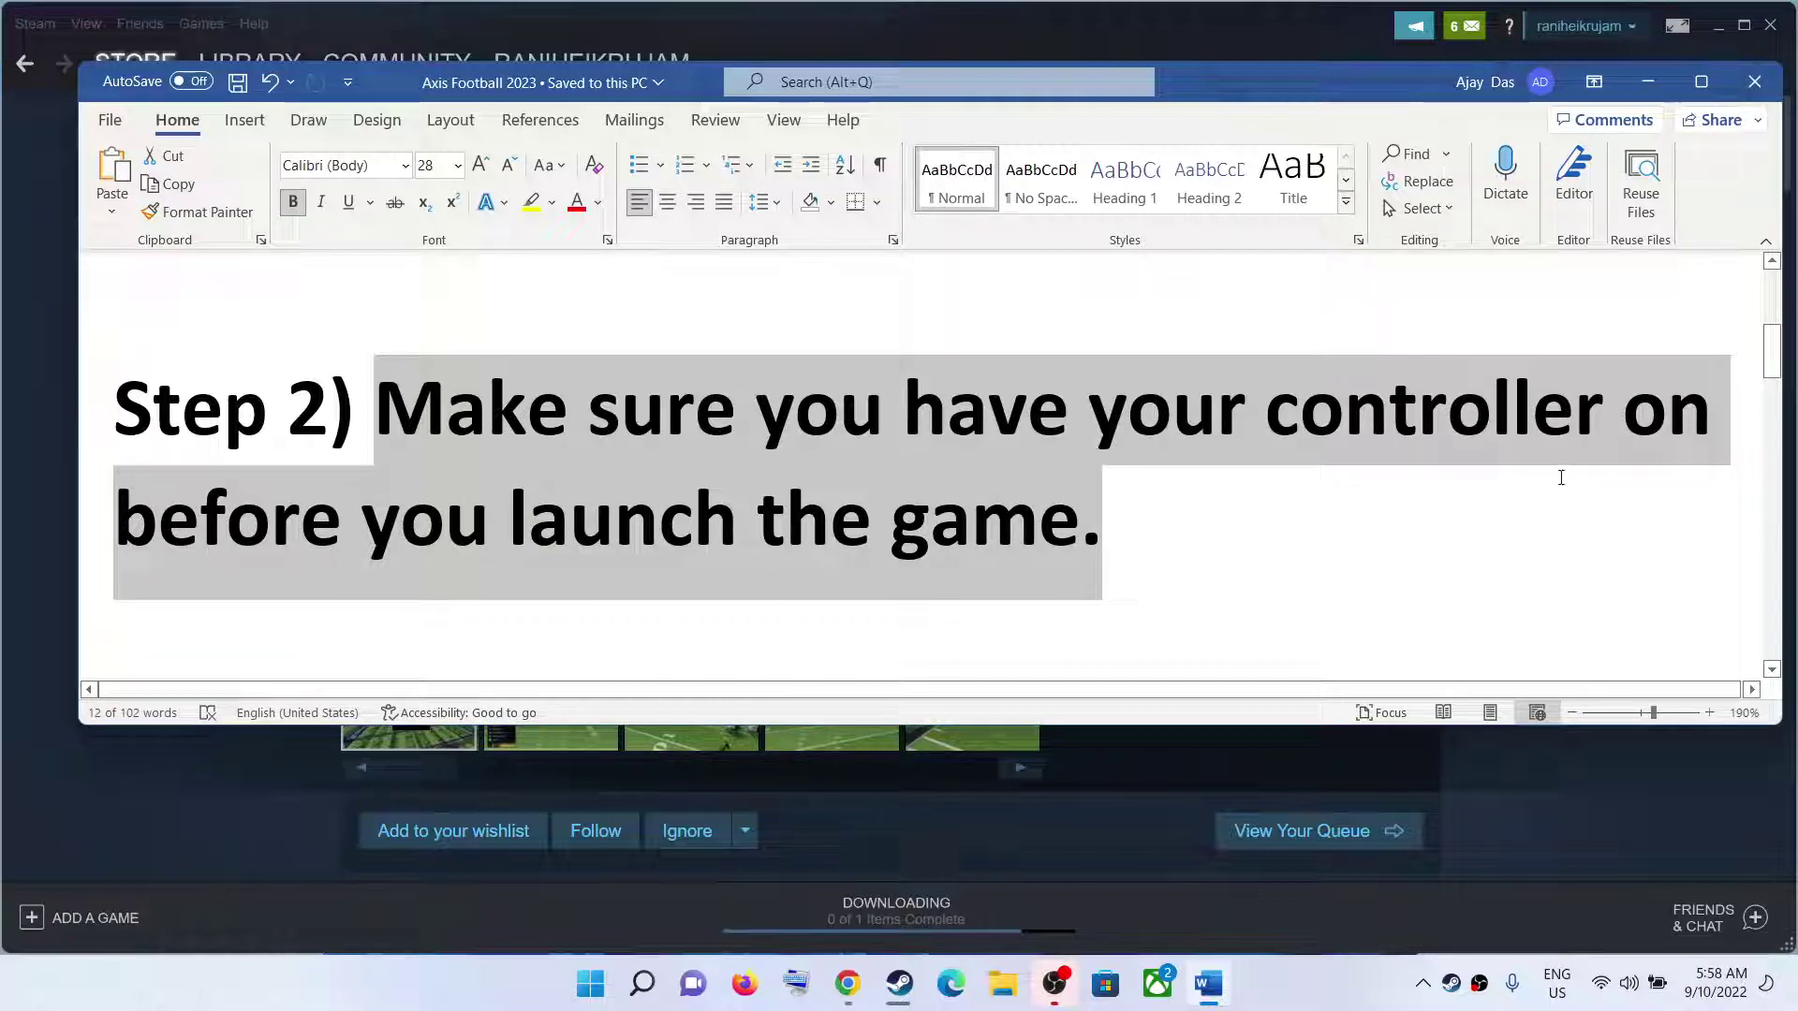
scroll(772, 549, "down", 3)
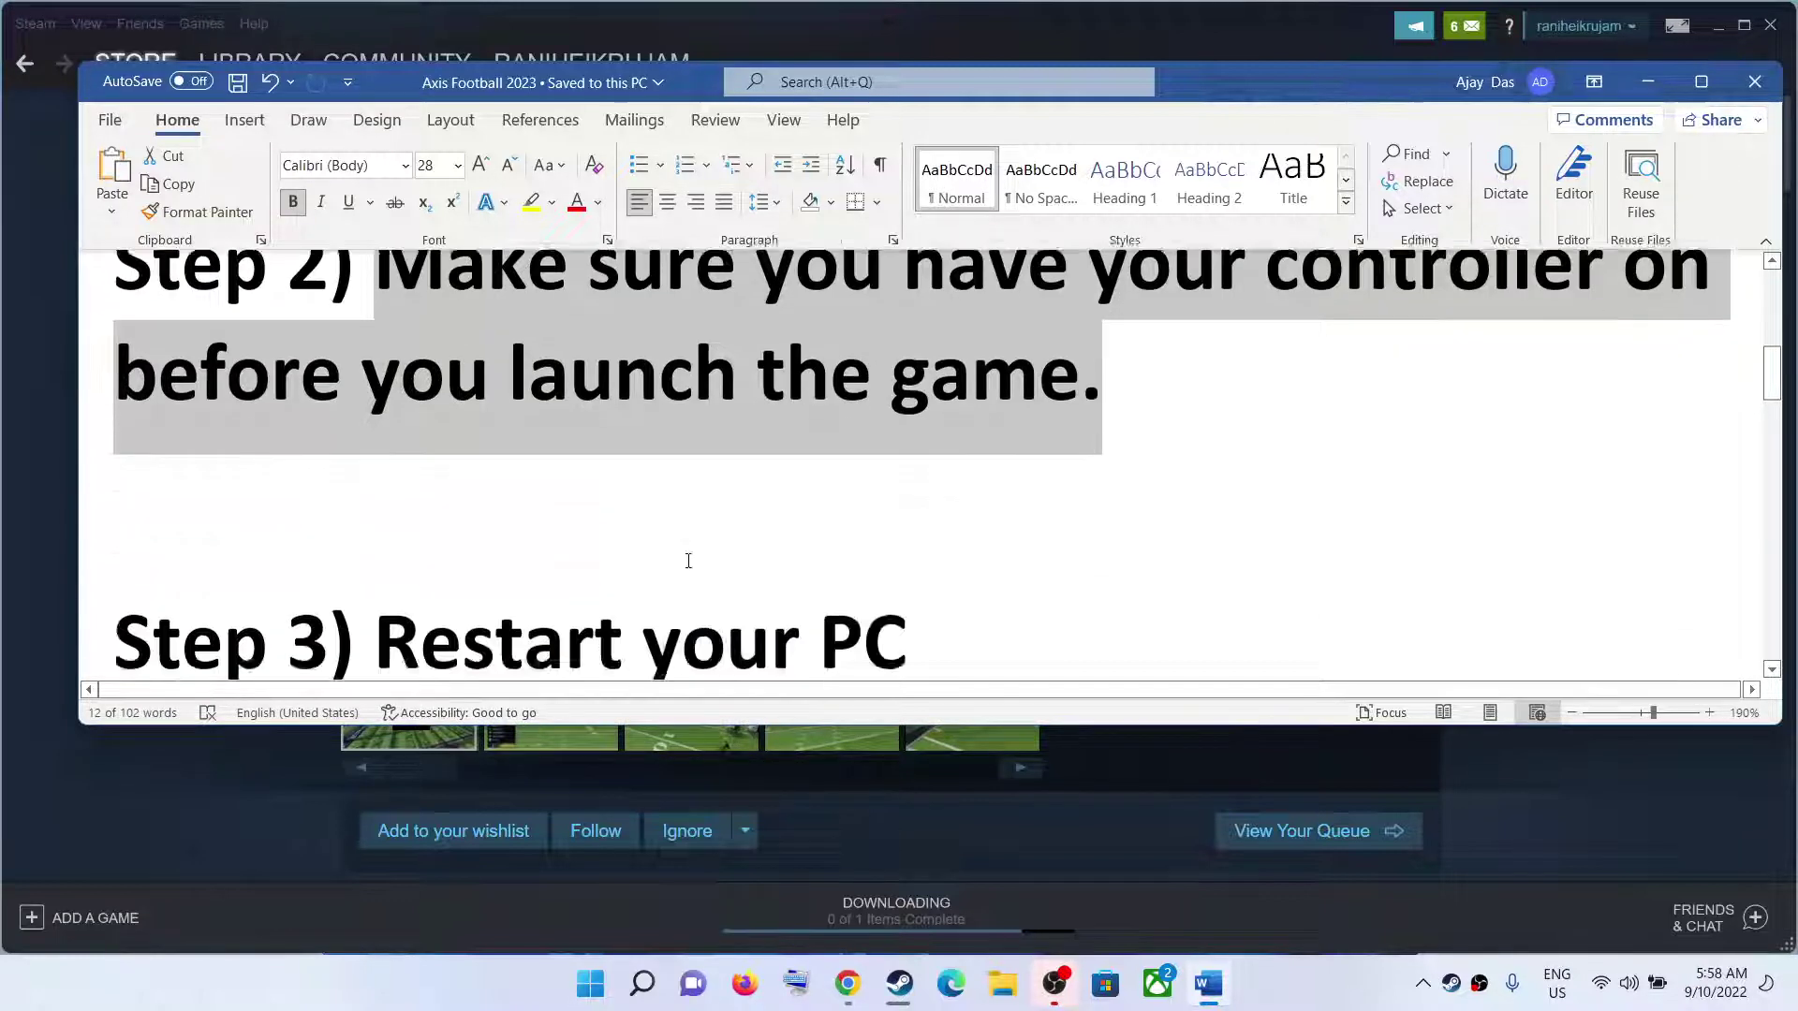
left_click_drag(582, 469, 906, 473)
Show the Restart option under Start > Power, dismiss it, and scroll the guide to Step 4
key("super")
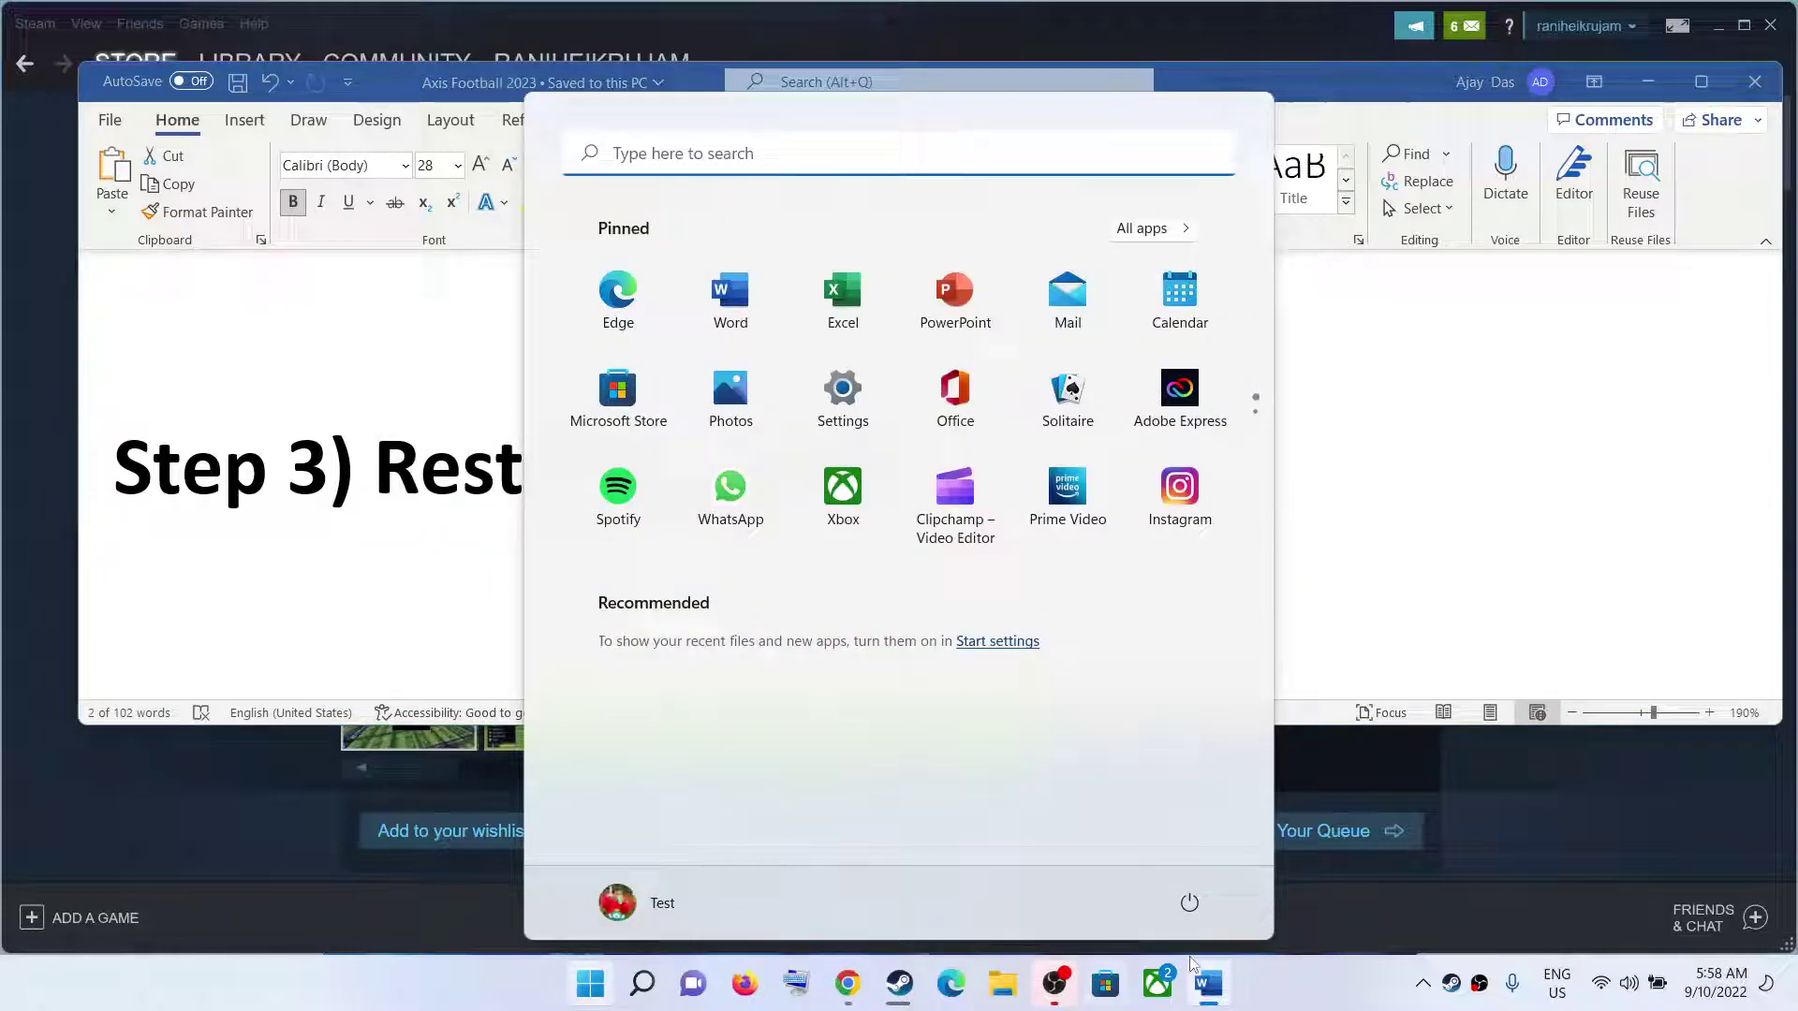
left_click(1189, 903)
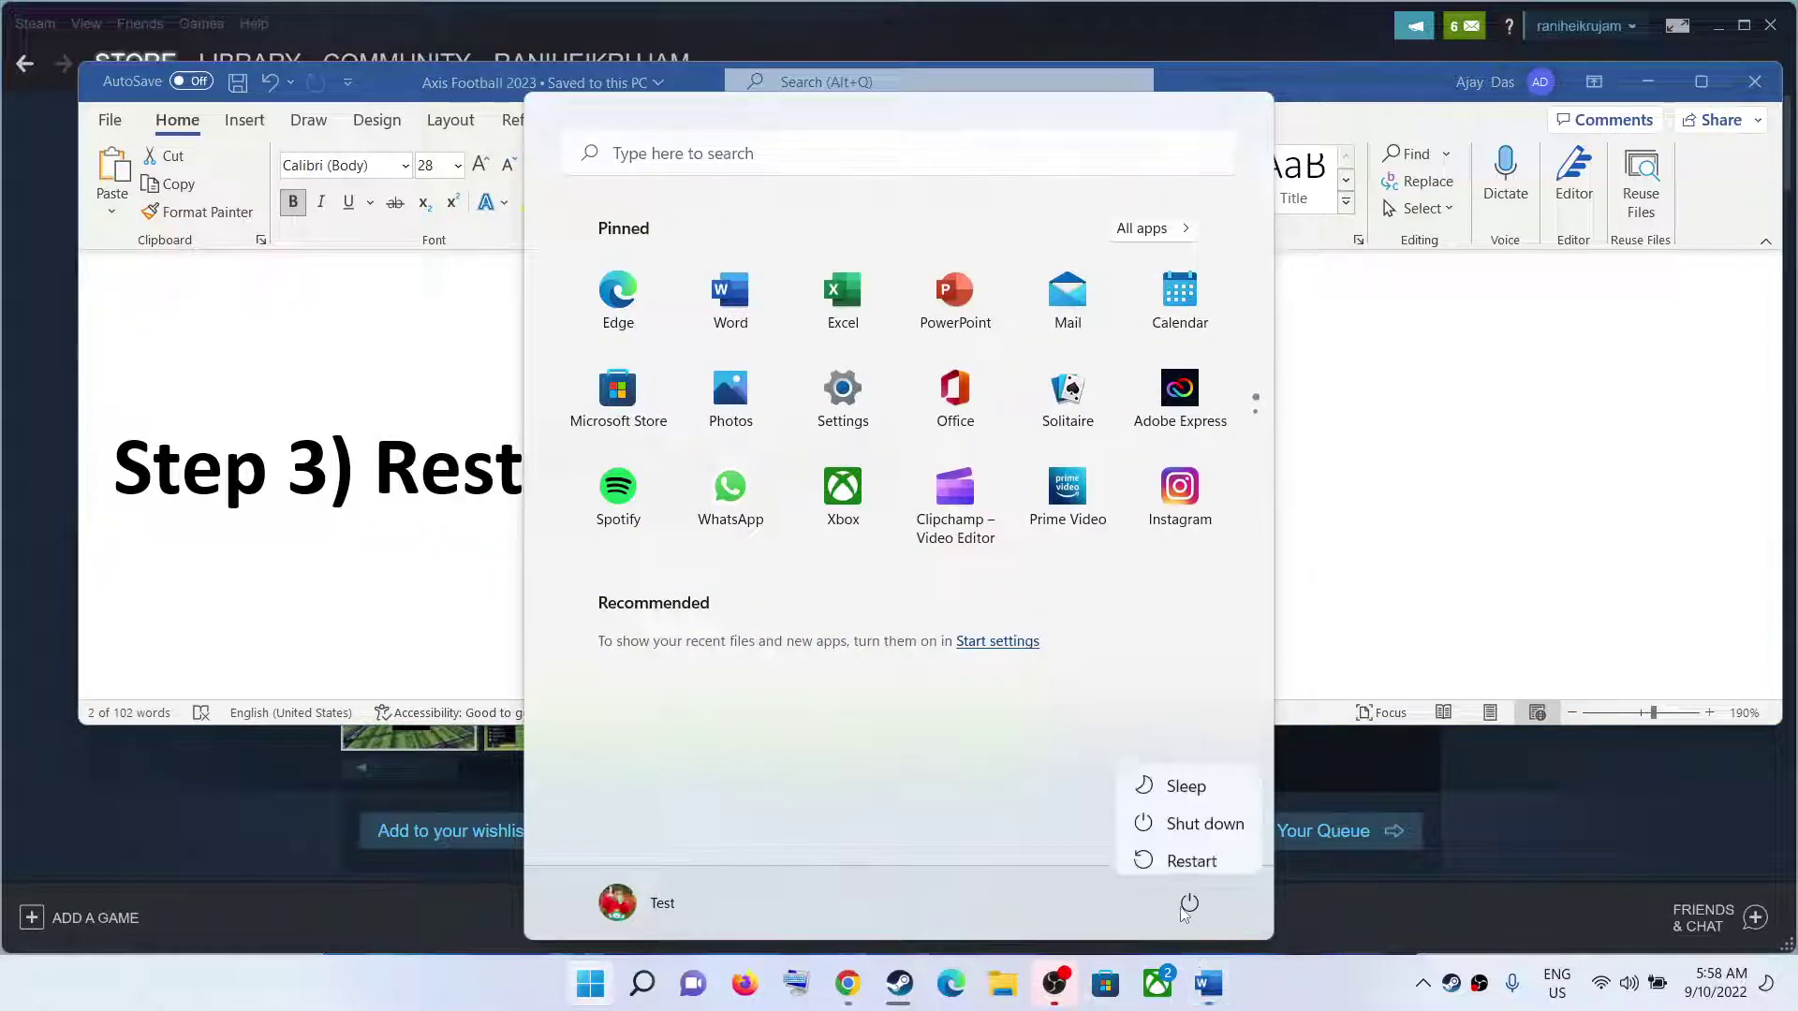
key("Escape")
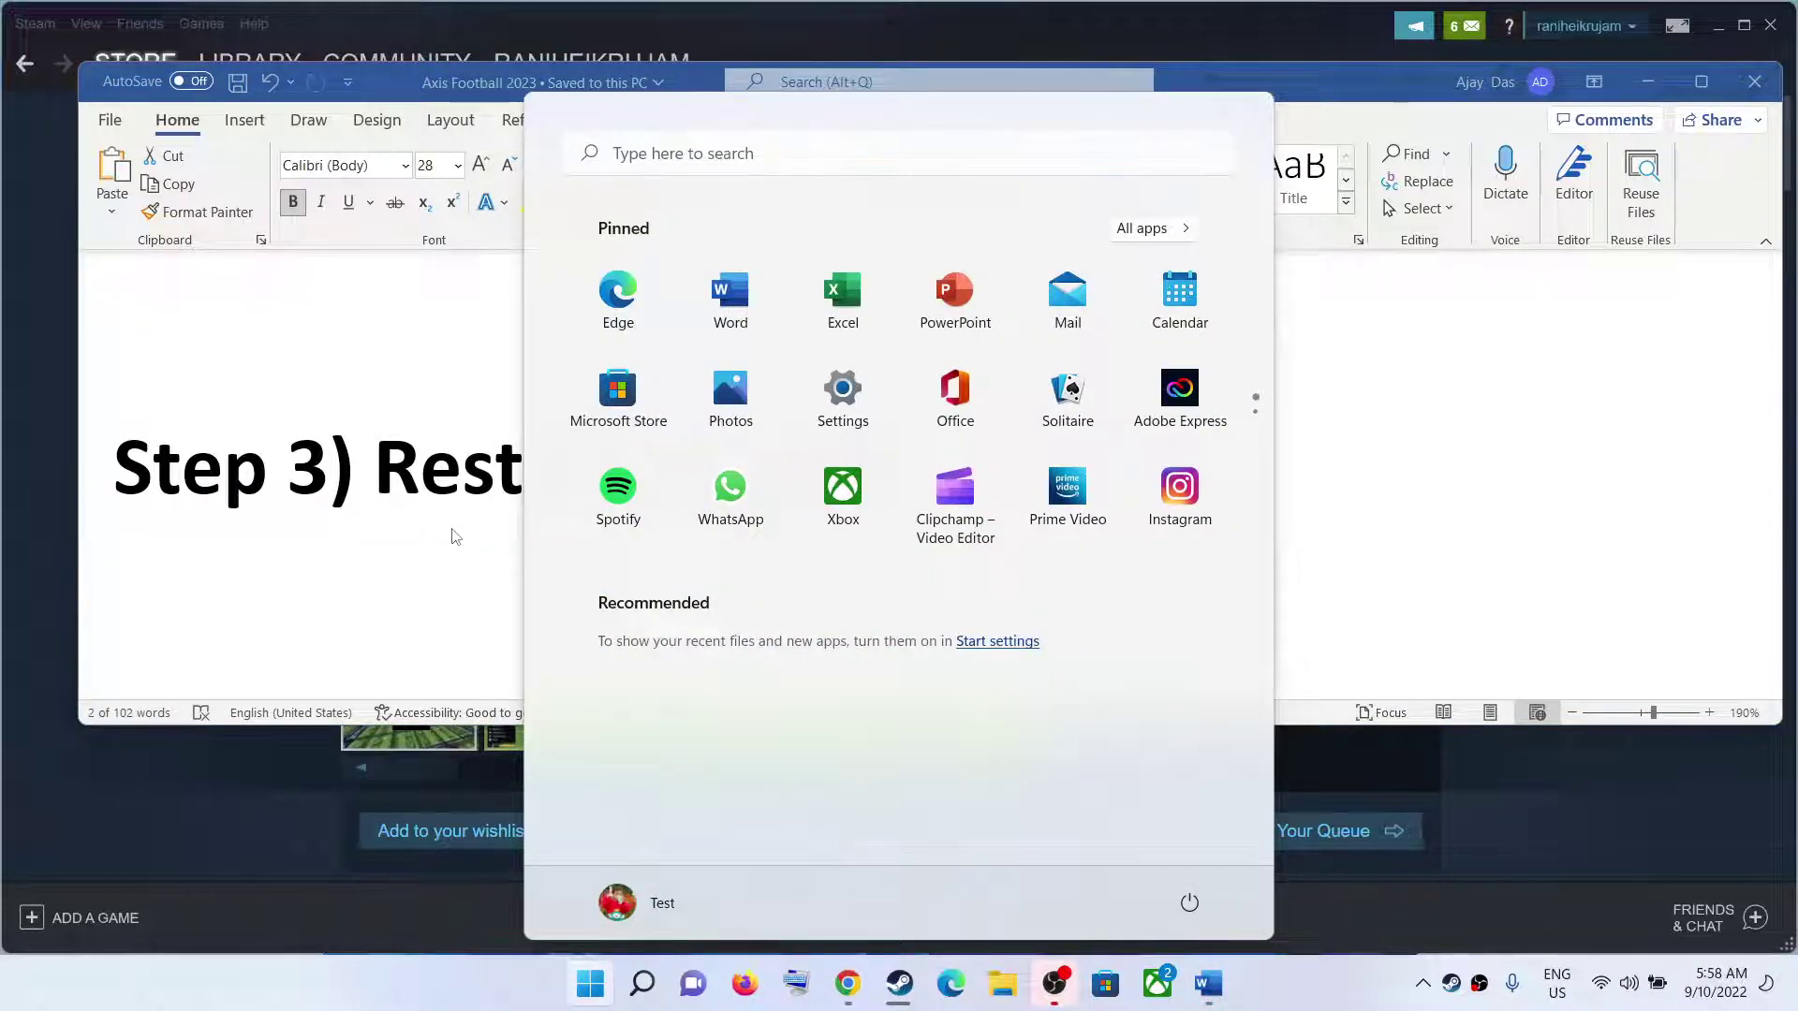
key("Escape")
scroll(451, 528, "down", 5)
Highlight Step 4's unplug-other-USB-devices text, then highlight Step 5, 'Configure the controller'
left_click_drag(377, 419, 1559, 460)
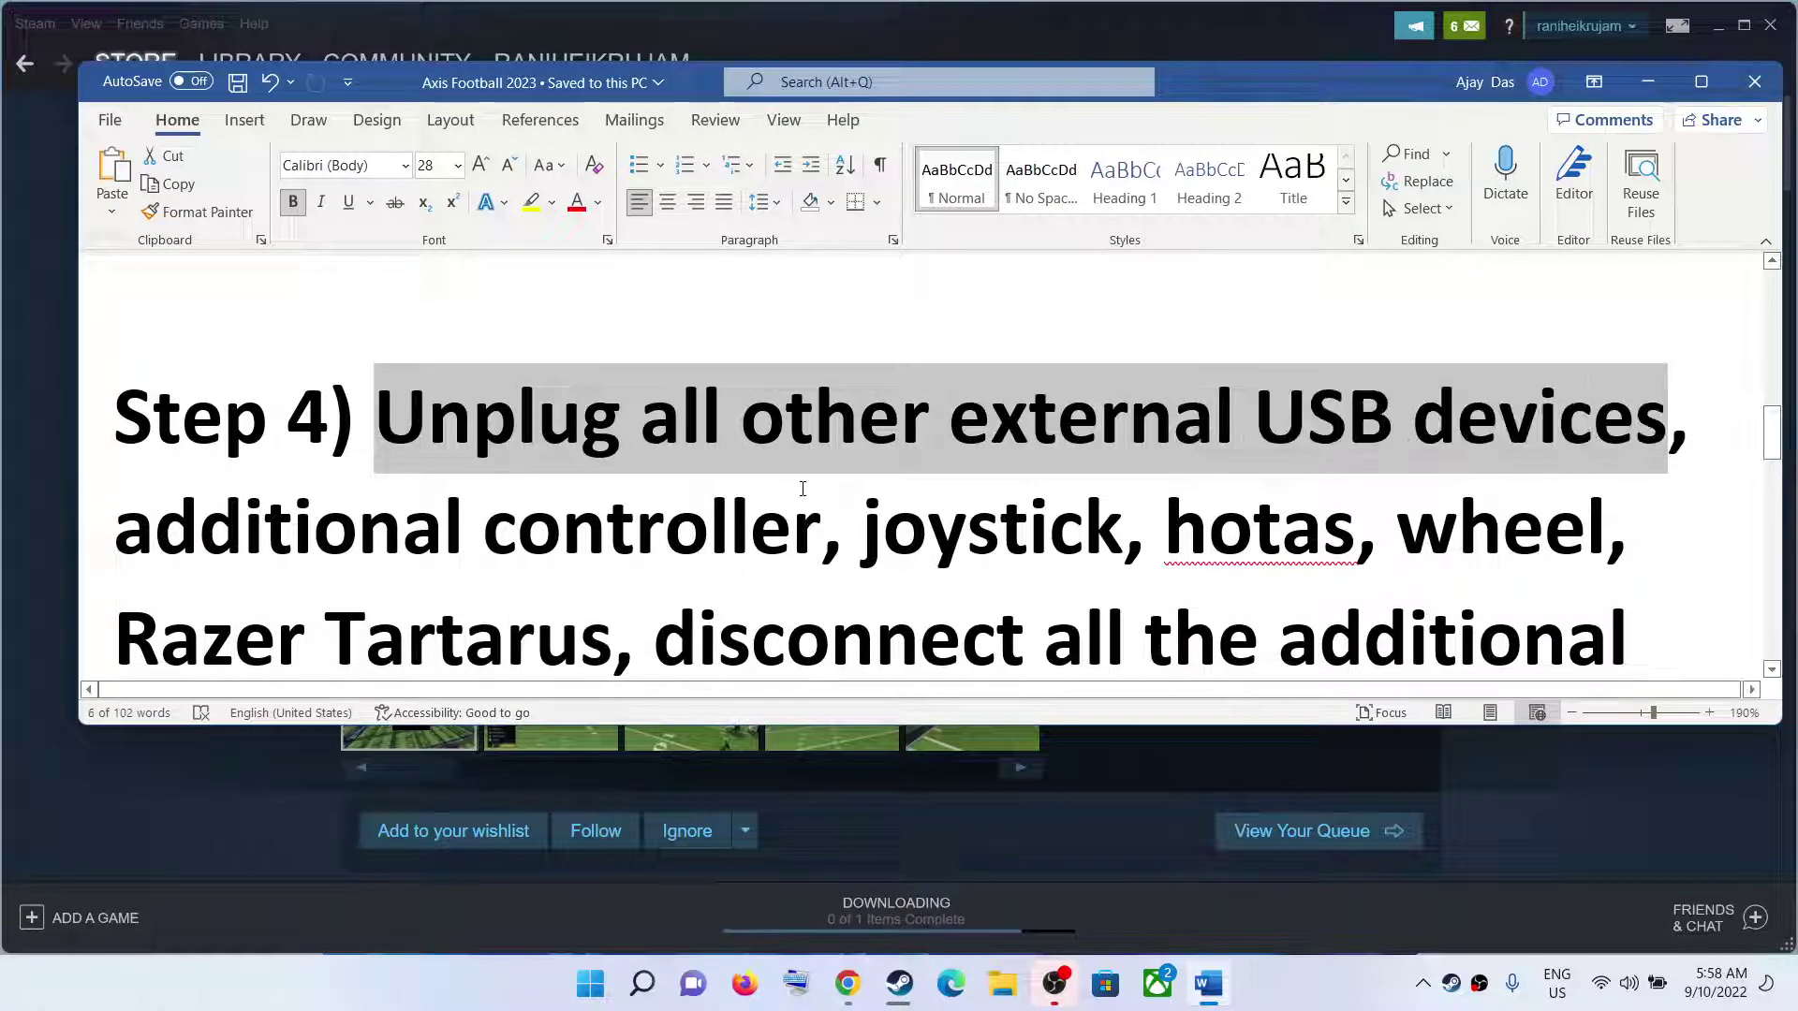
scroll(803, 481, "down", 3)
left_click_drag(117, 314, 1123, 542)
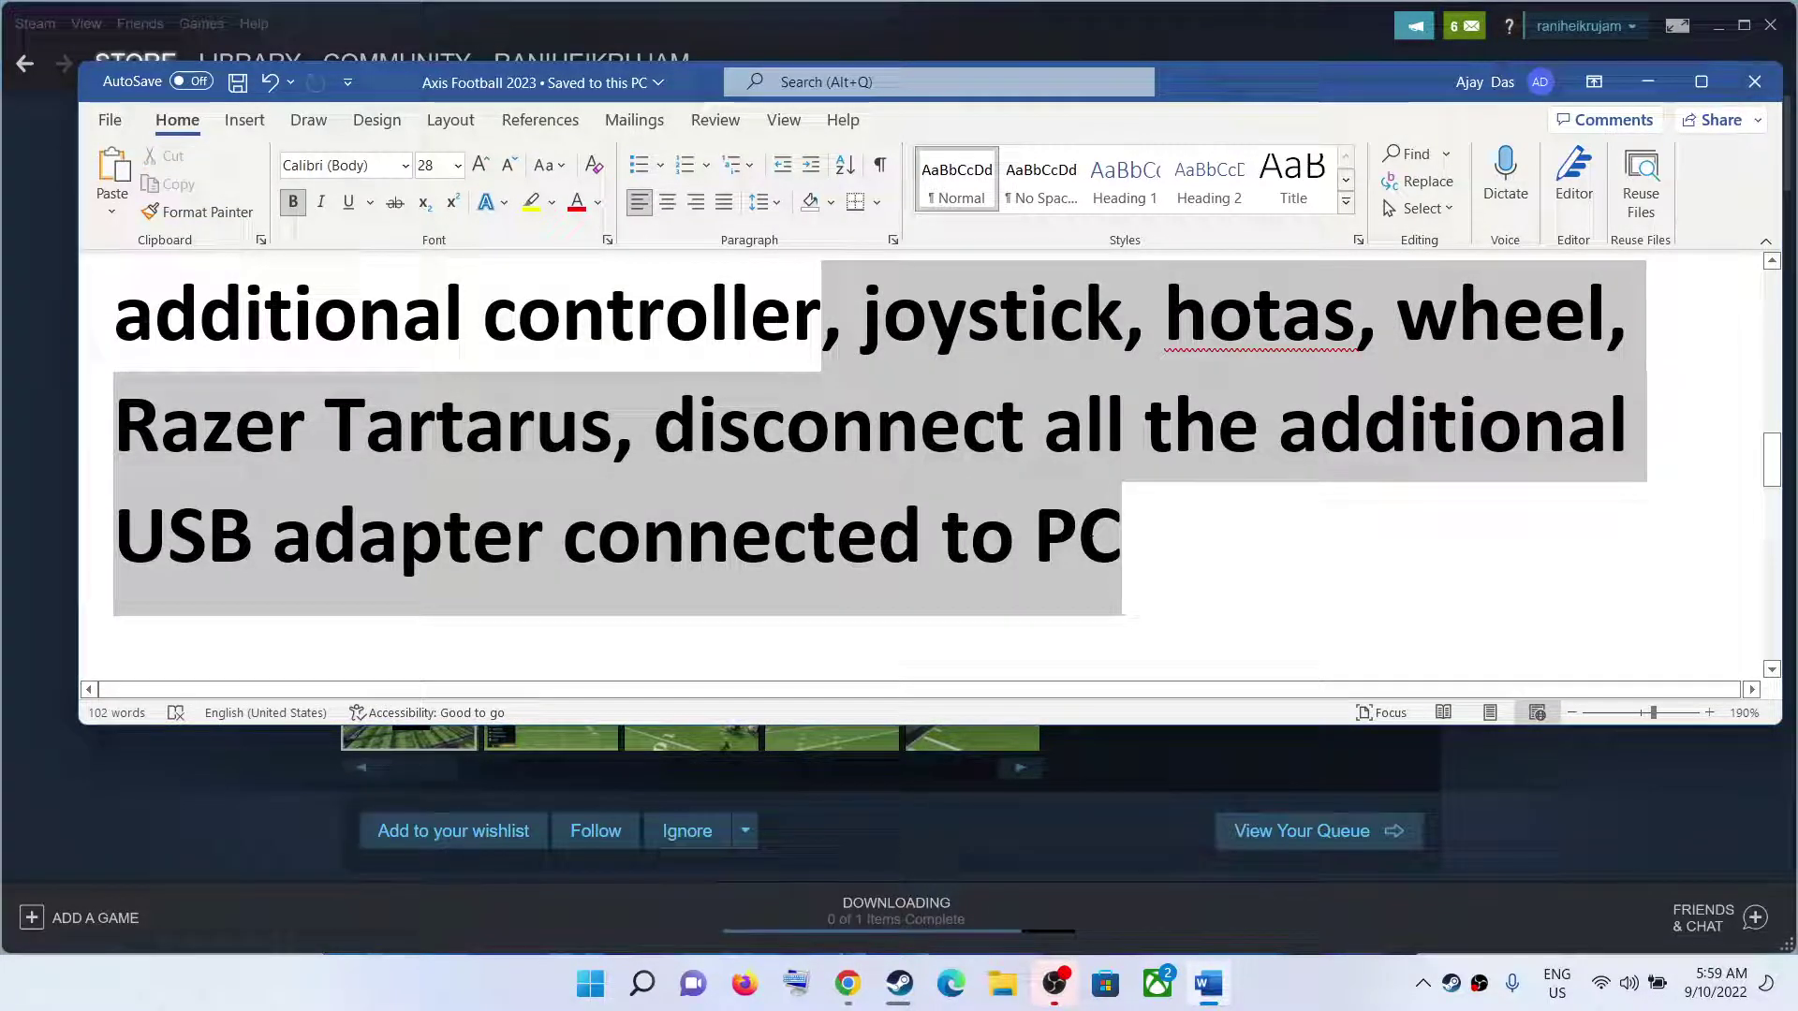
scroll(941, 532, "up", 1)
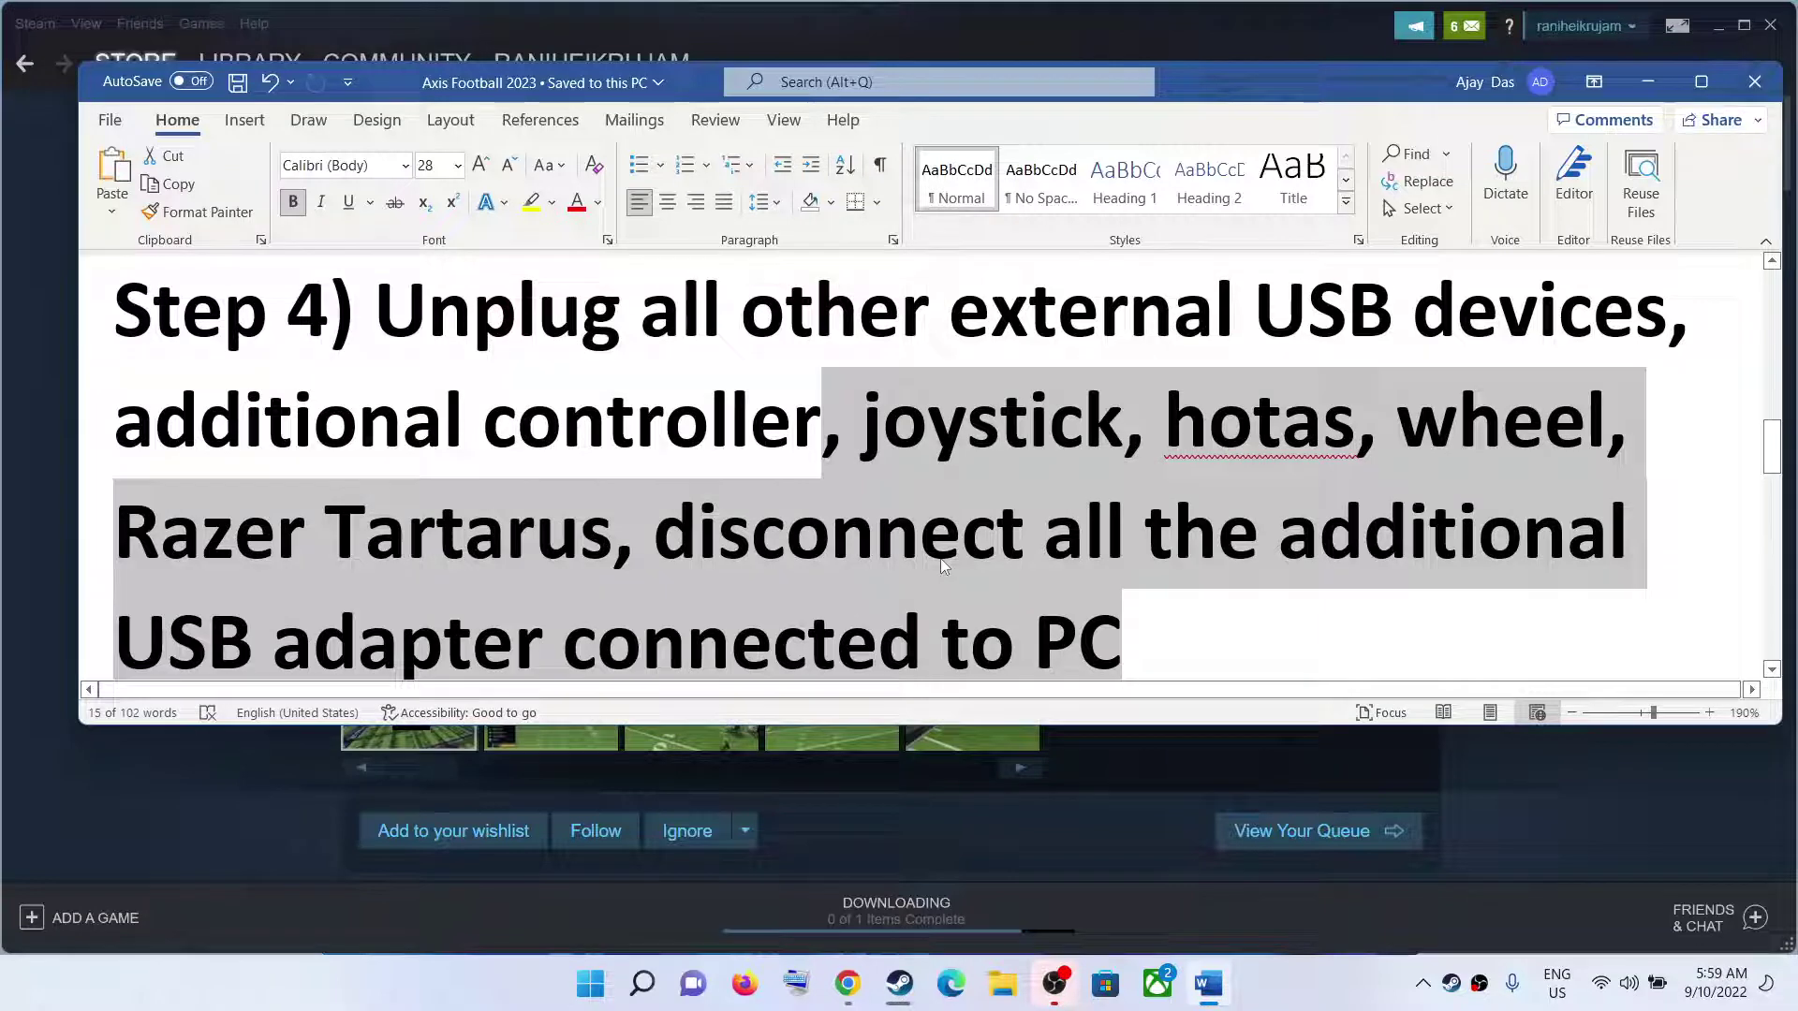
scroll(987, 460, "down", 4)
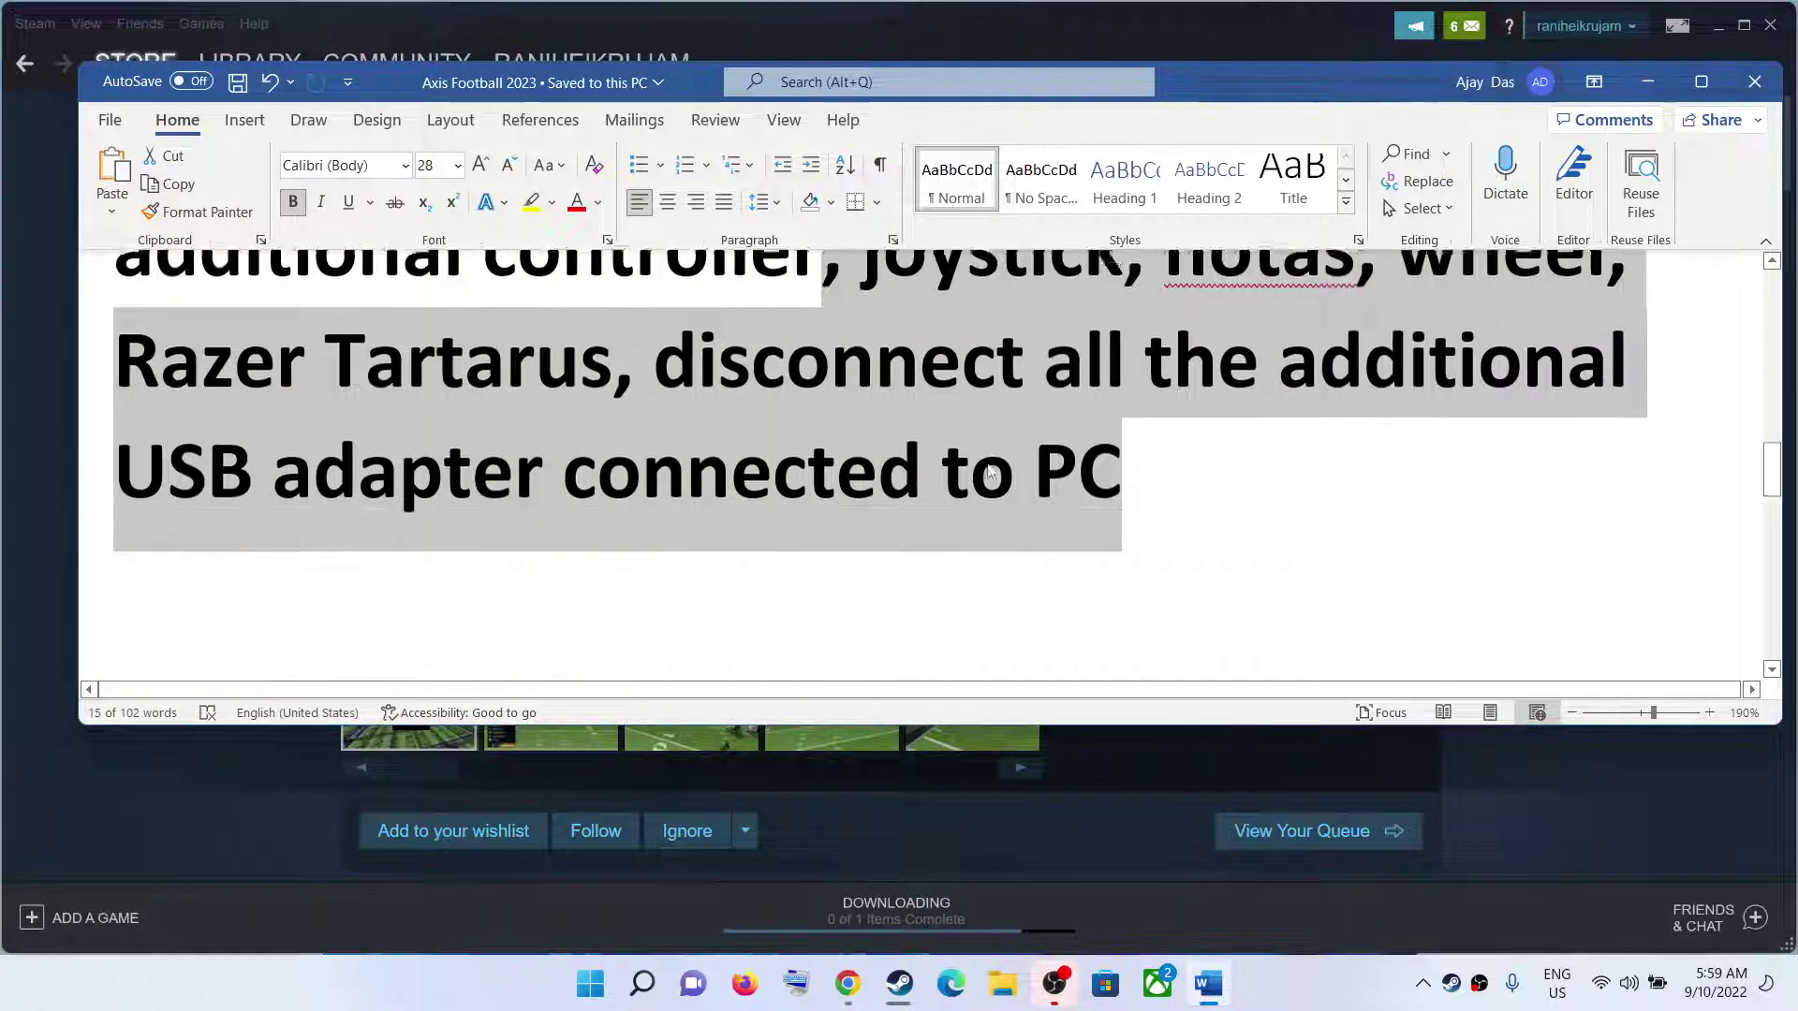
left_click_drag(442, 454, 1200, 486)
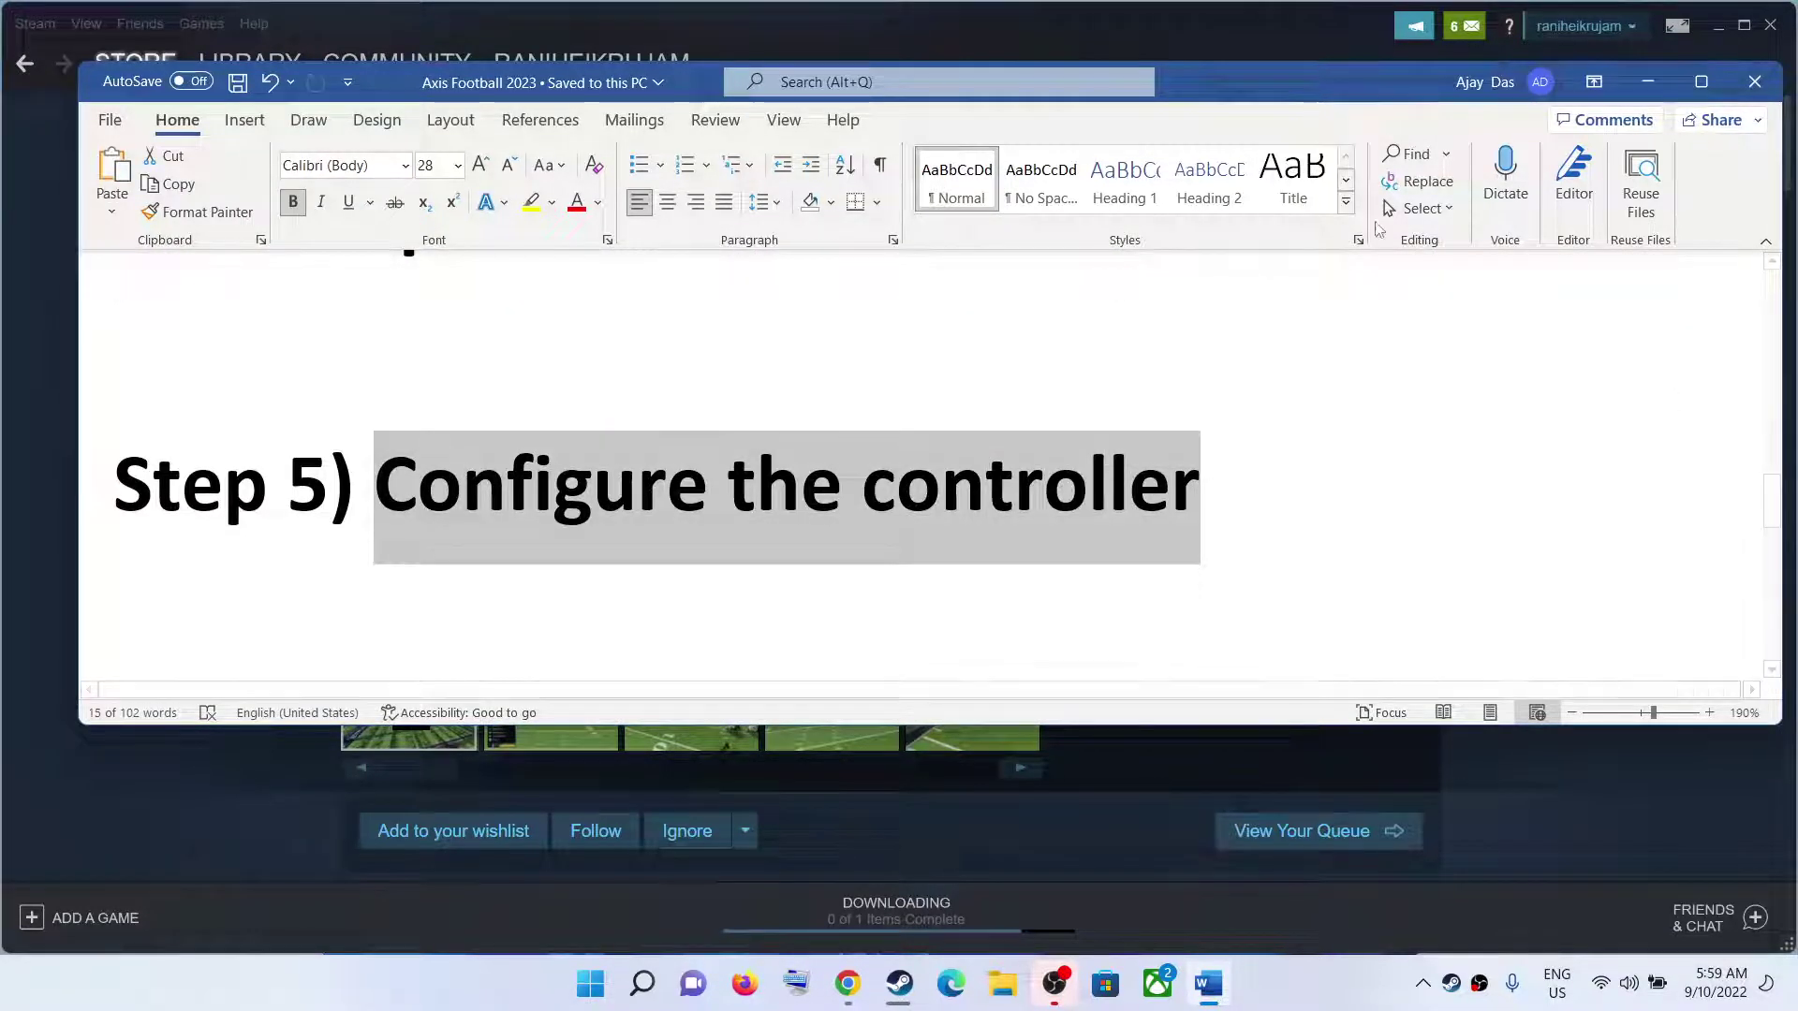
Hide Word and open Steam Settings > Controller > General Controller Settings
left_click(1671, 94)
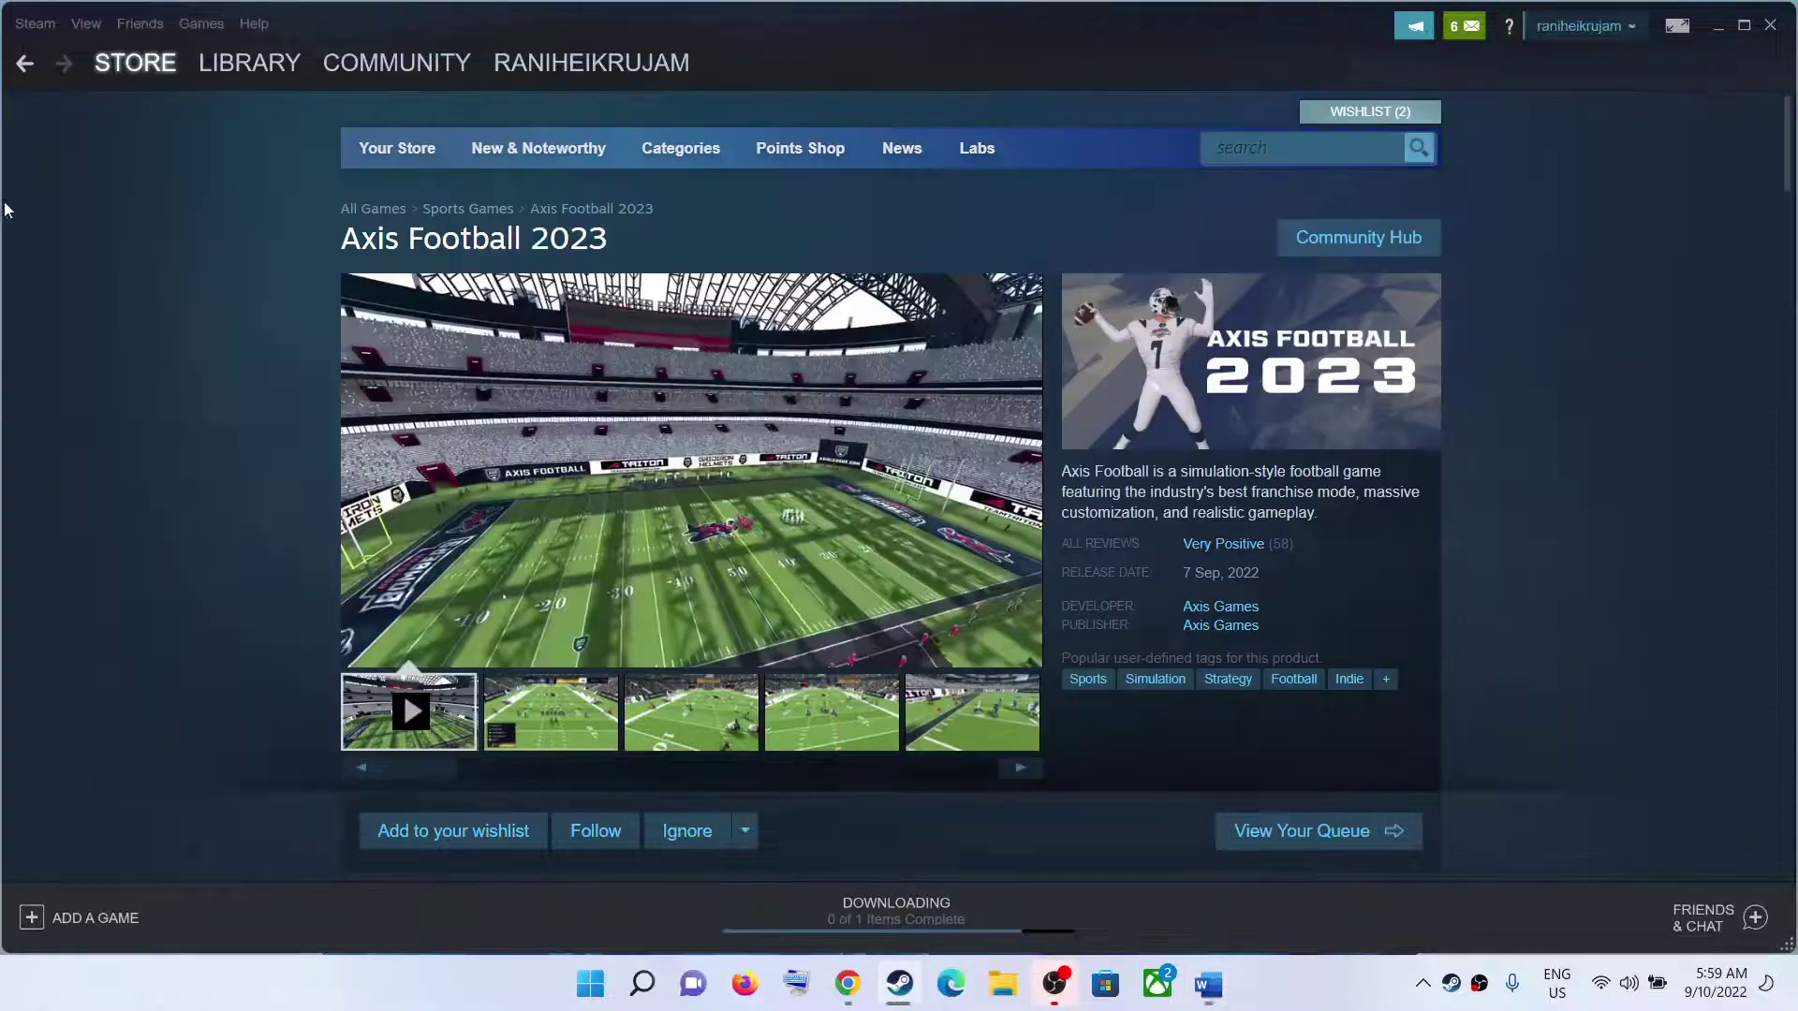
left_click(35, 24)
left_click(45, 168)
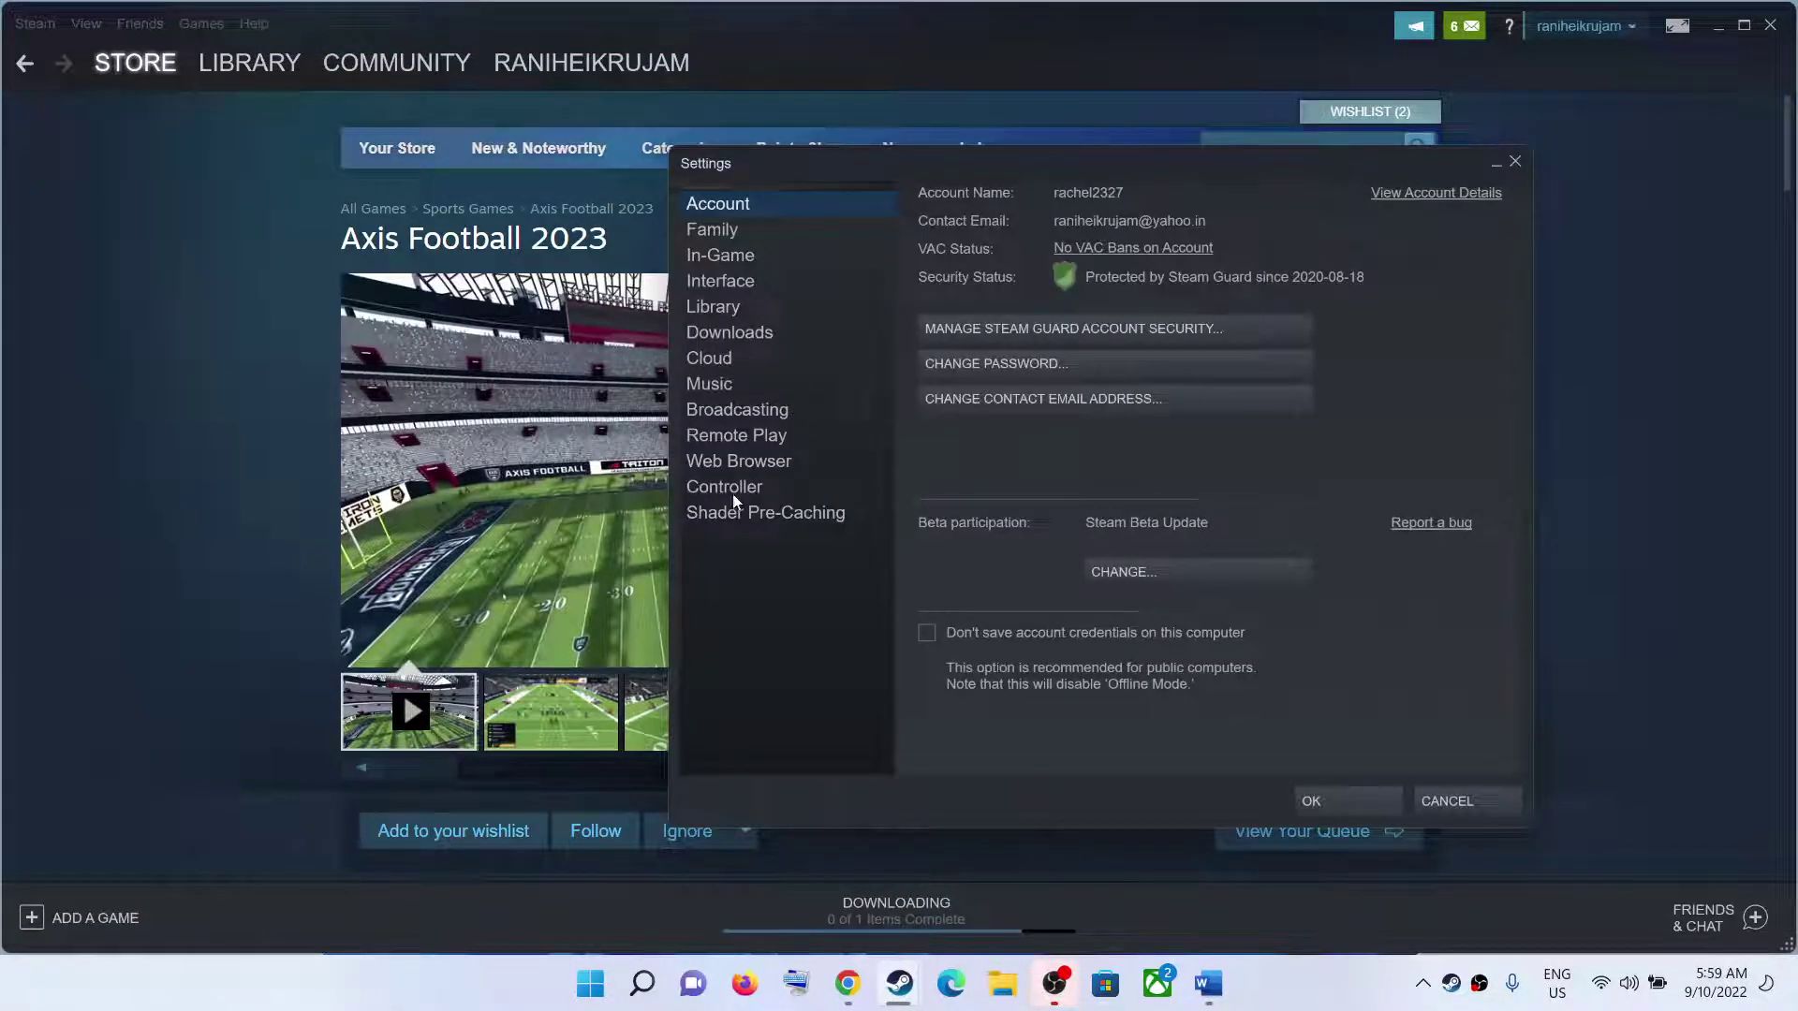
left_click(735, 496)
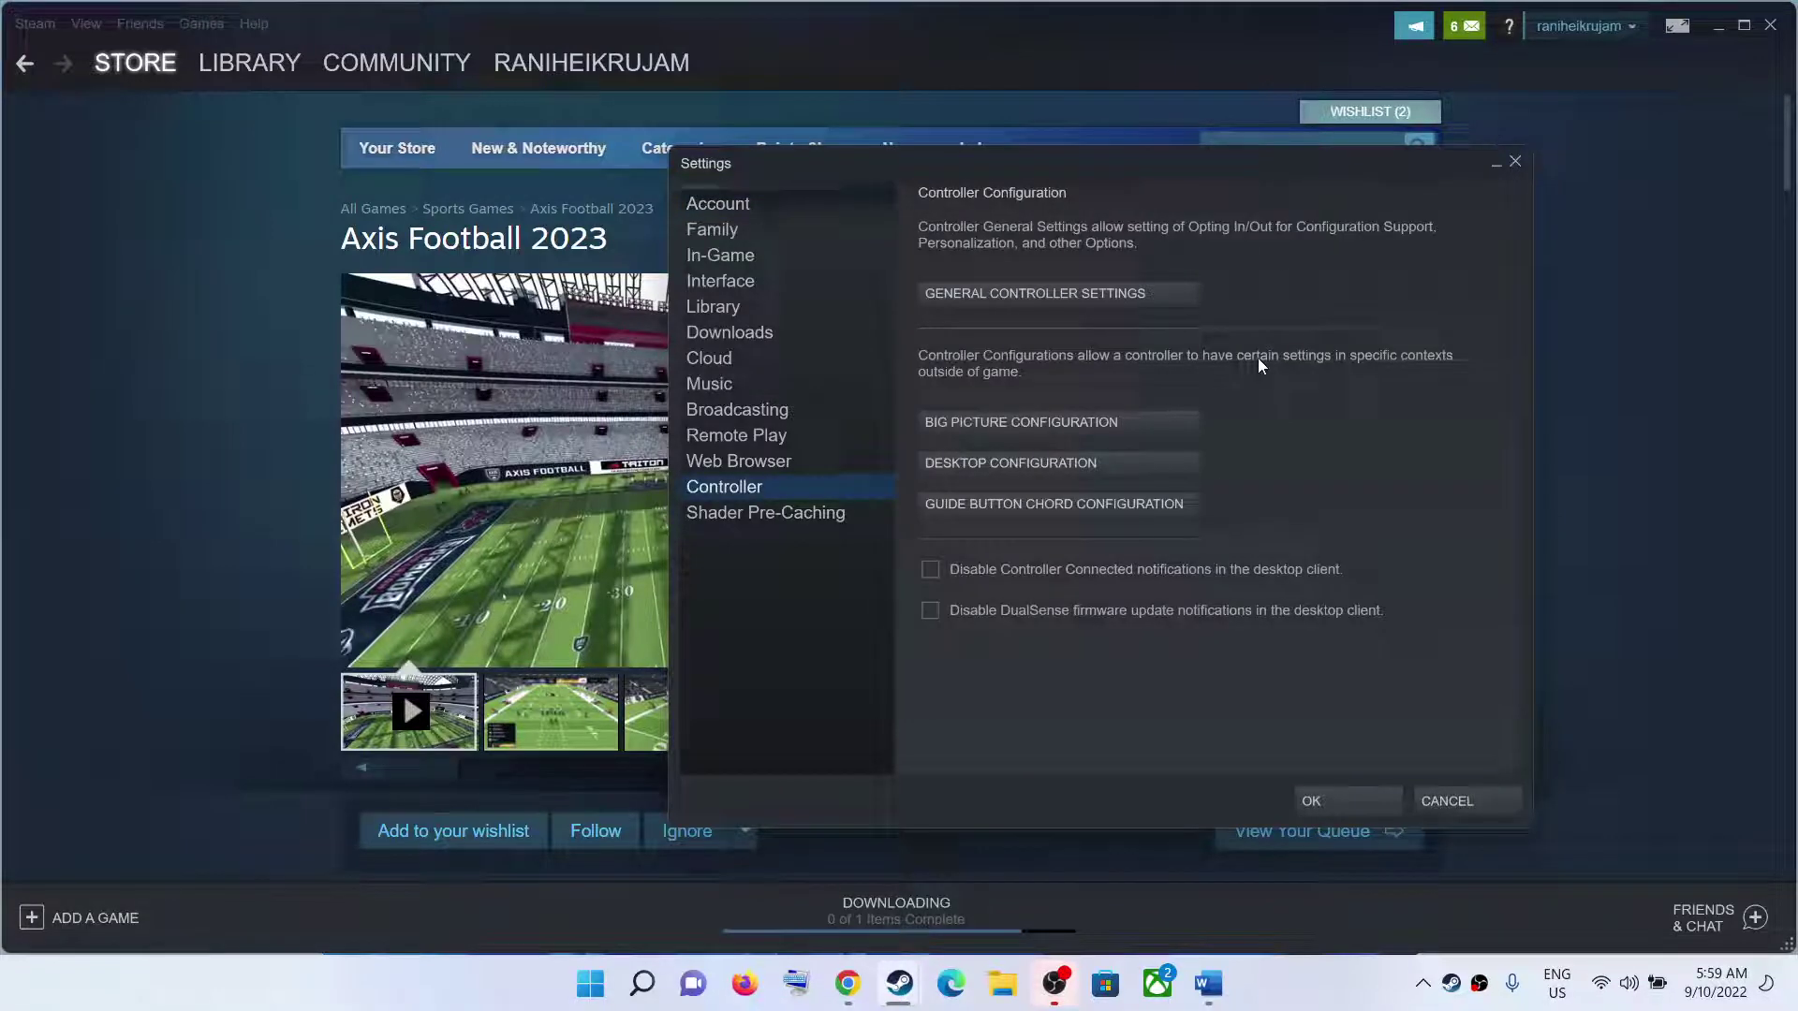
left_click(999, 305)
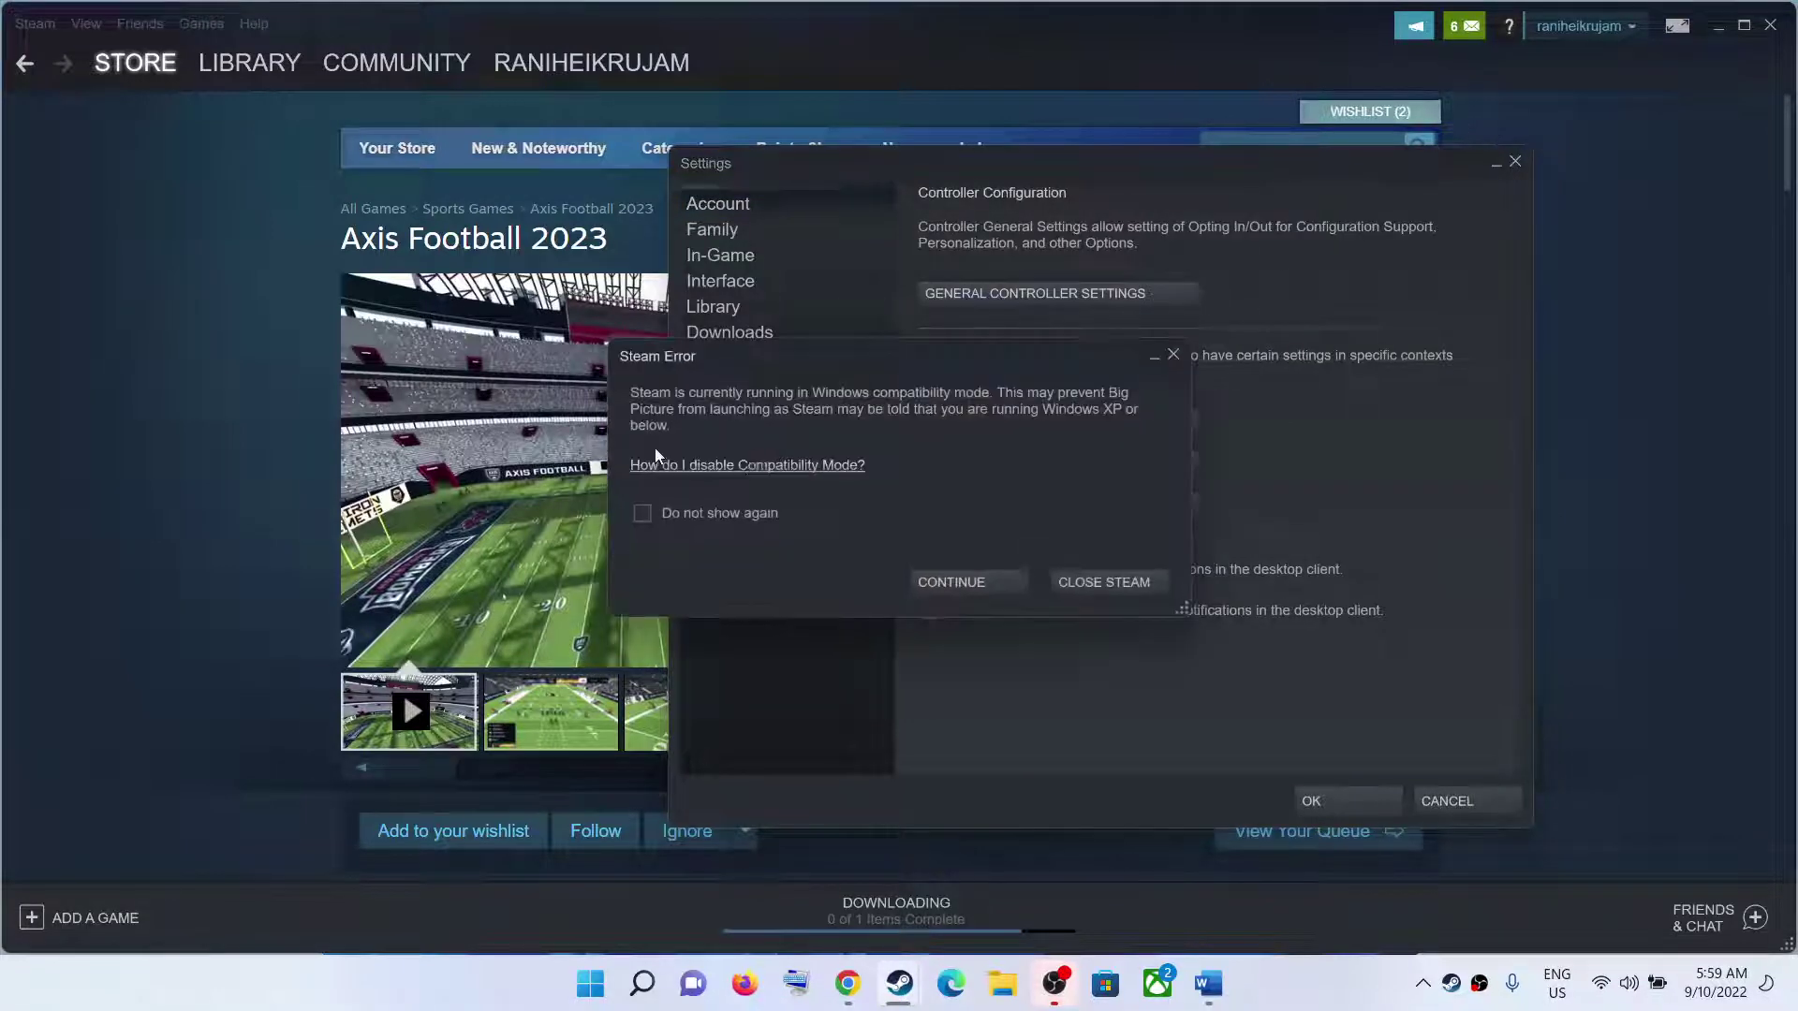
Uncheck Nintendo Button Layout, Combine Joy-Con and Xbox support, check PlayStation support, then close settings
left_click(951, 582)
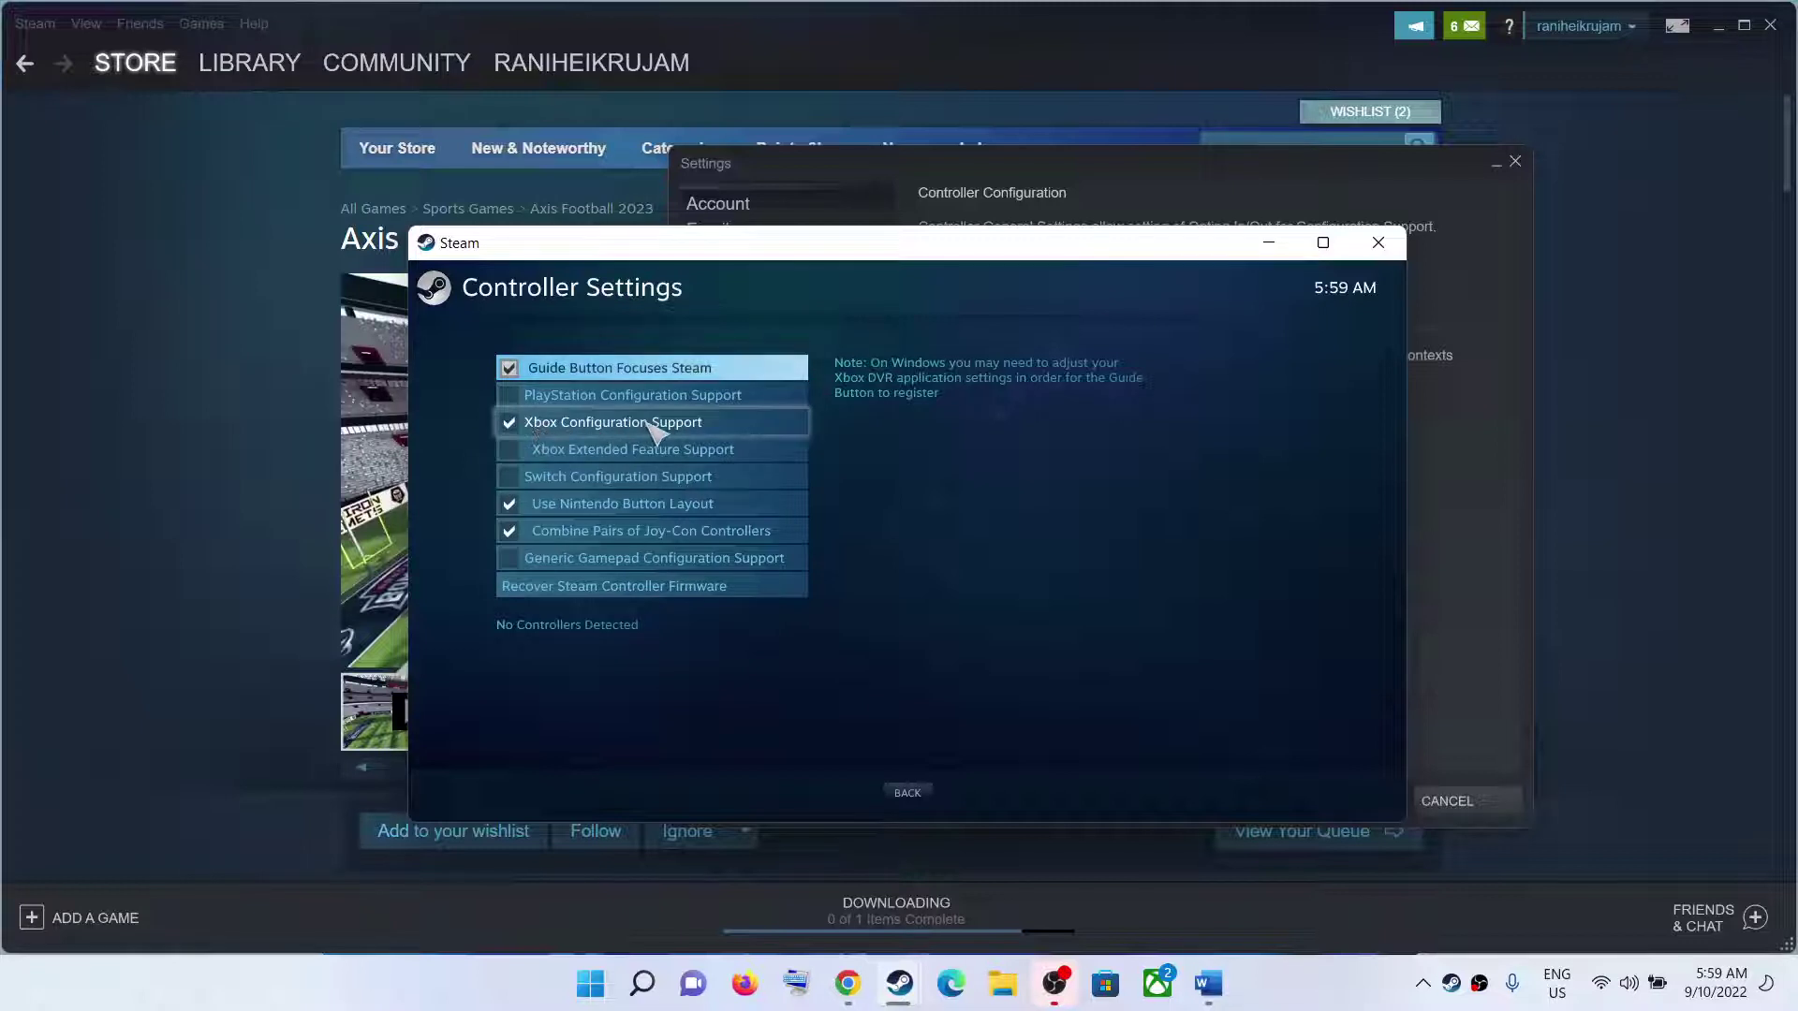
left_click(527, 511)
left_click(512, 532)
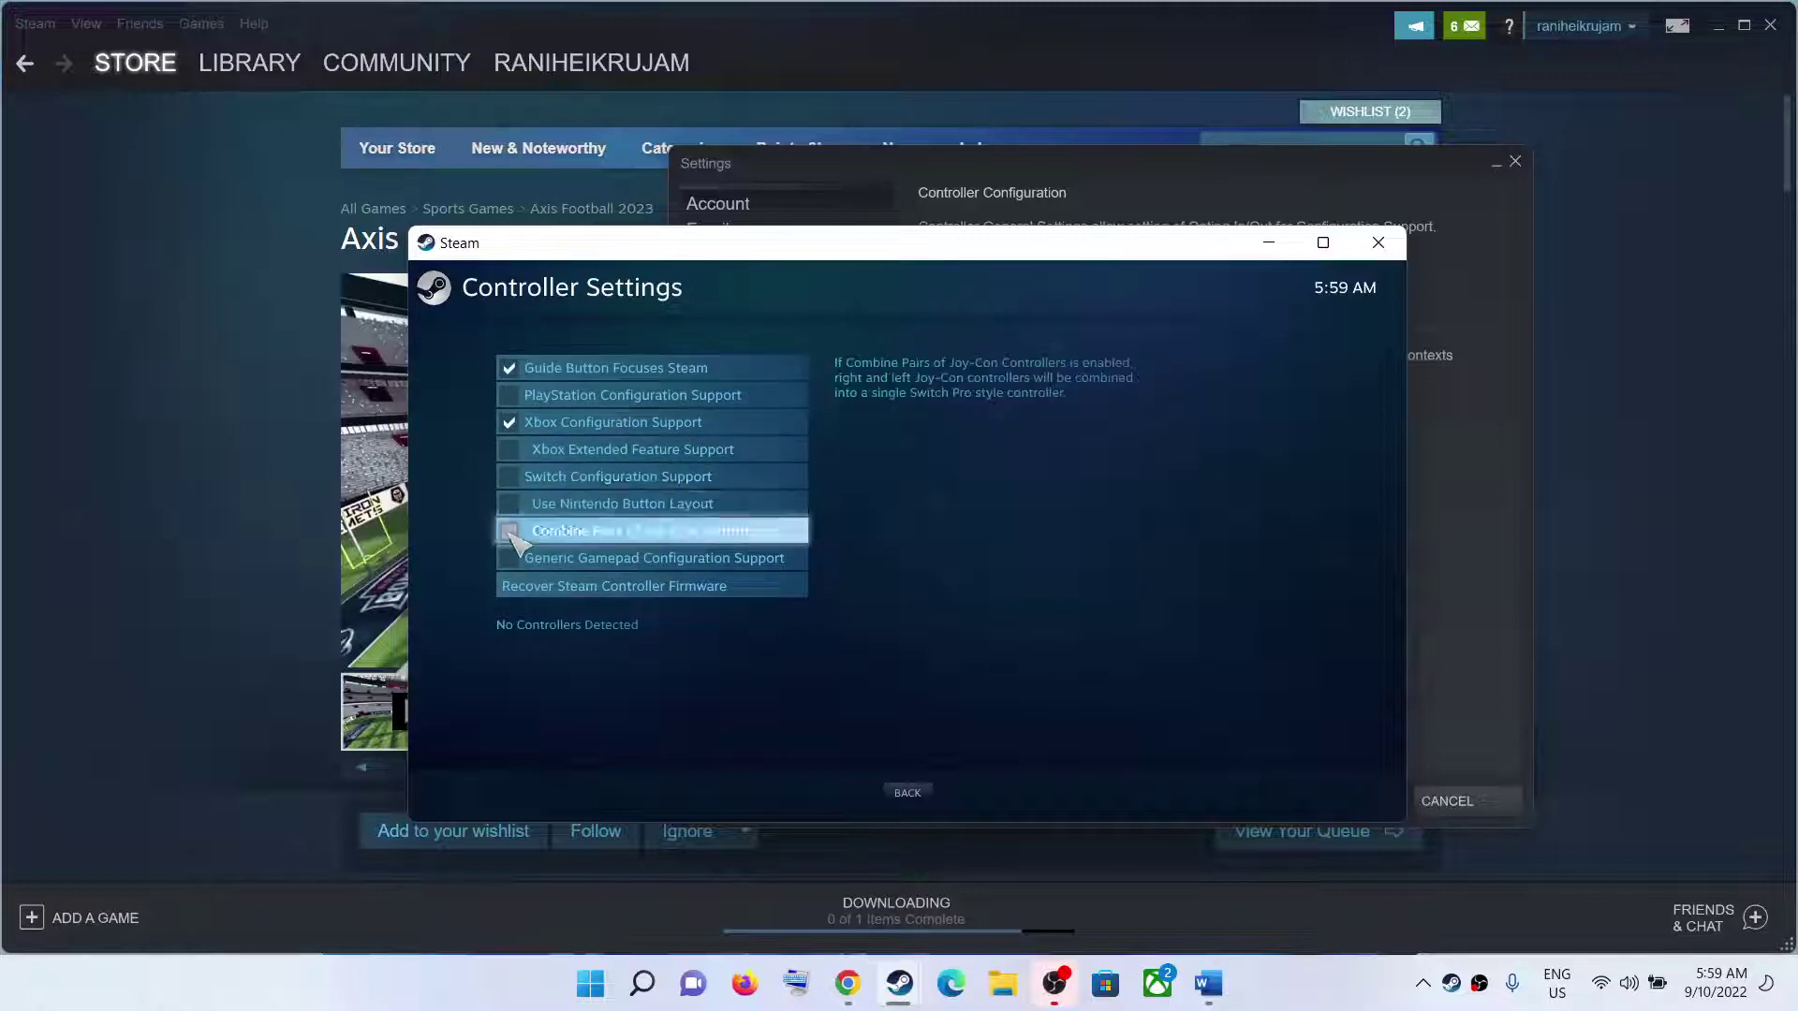
left_click(510, 424)
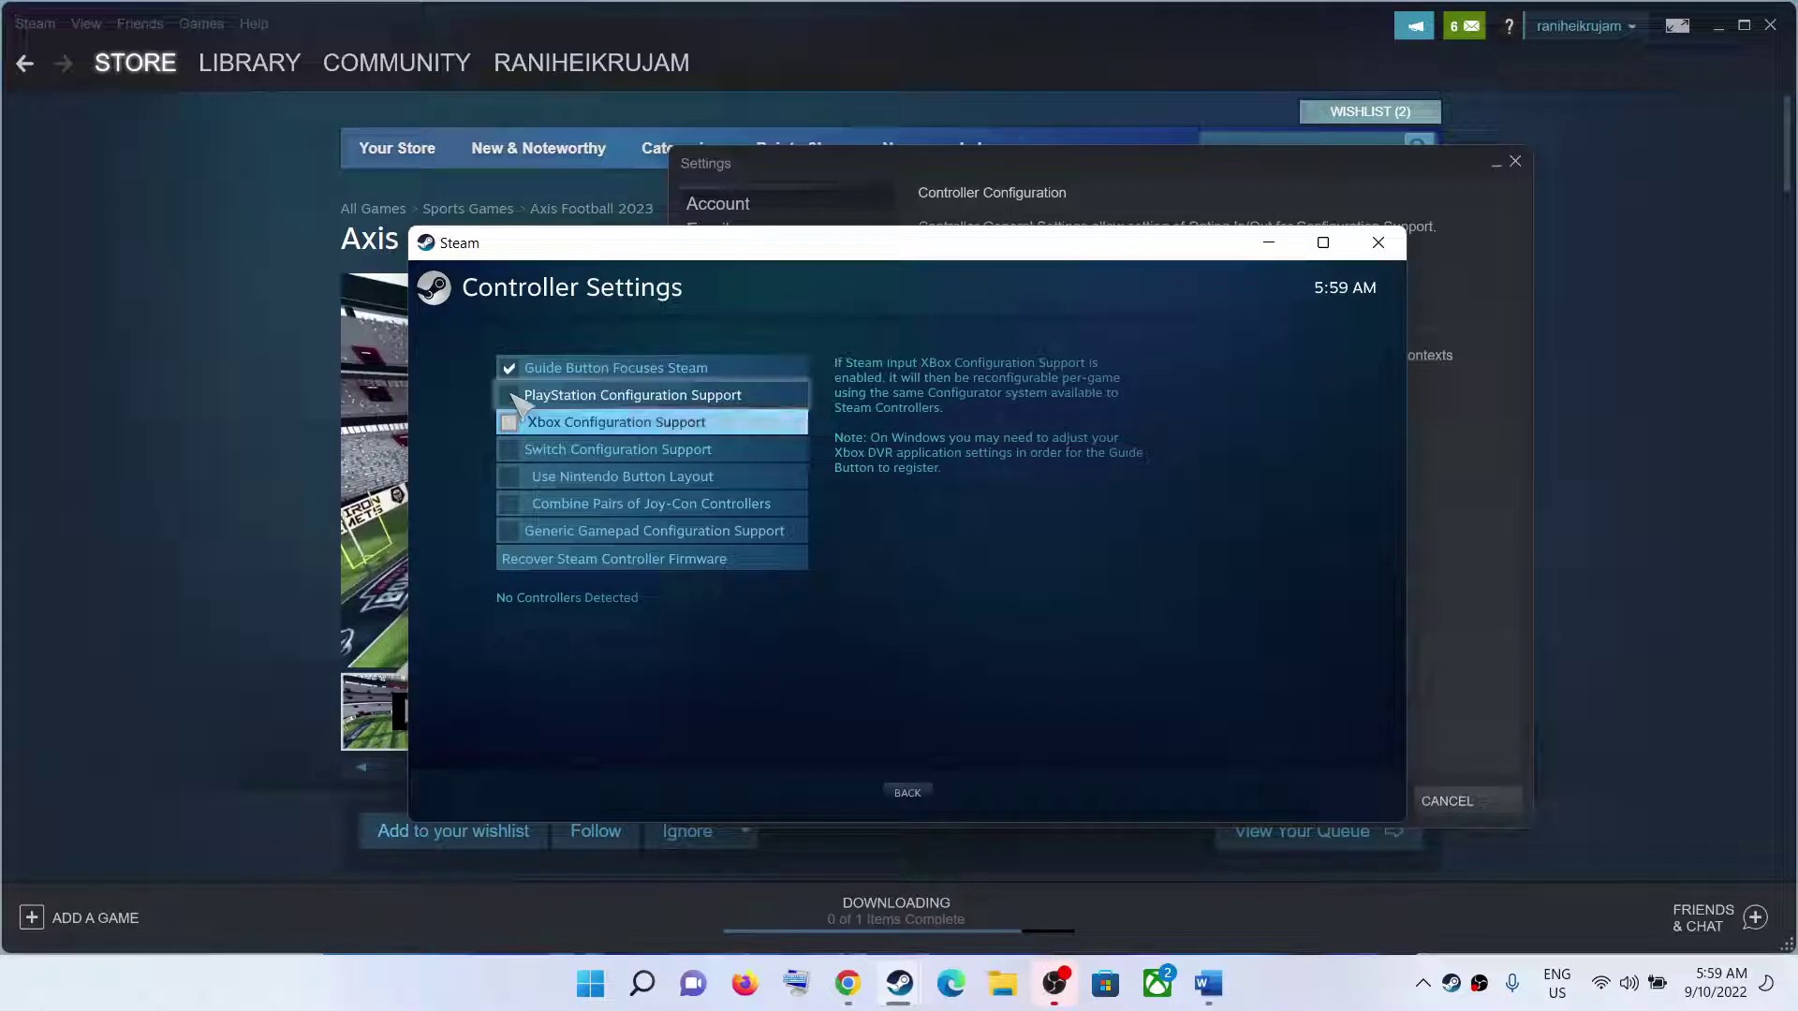
left_click(511, 395)
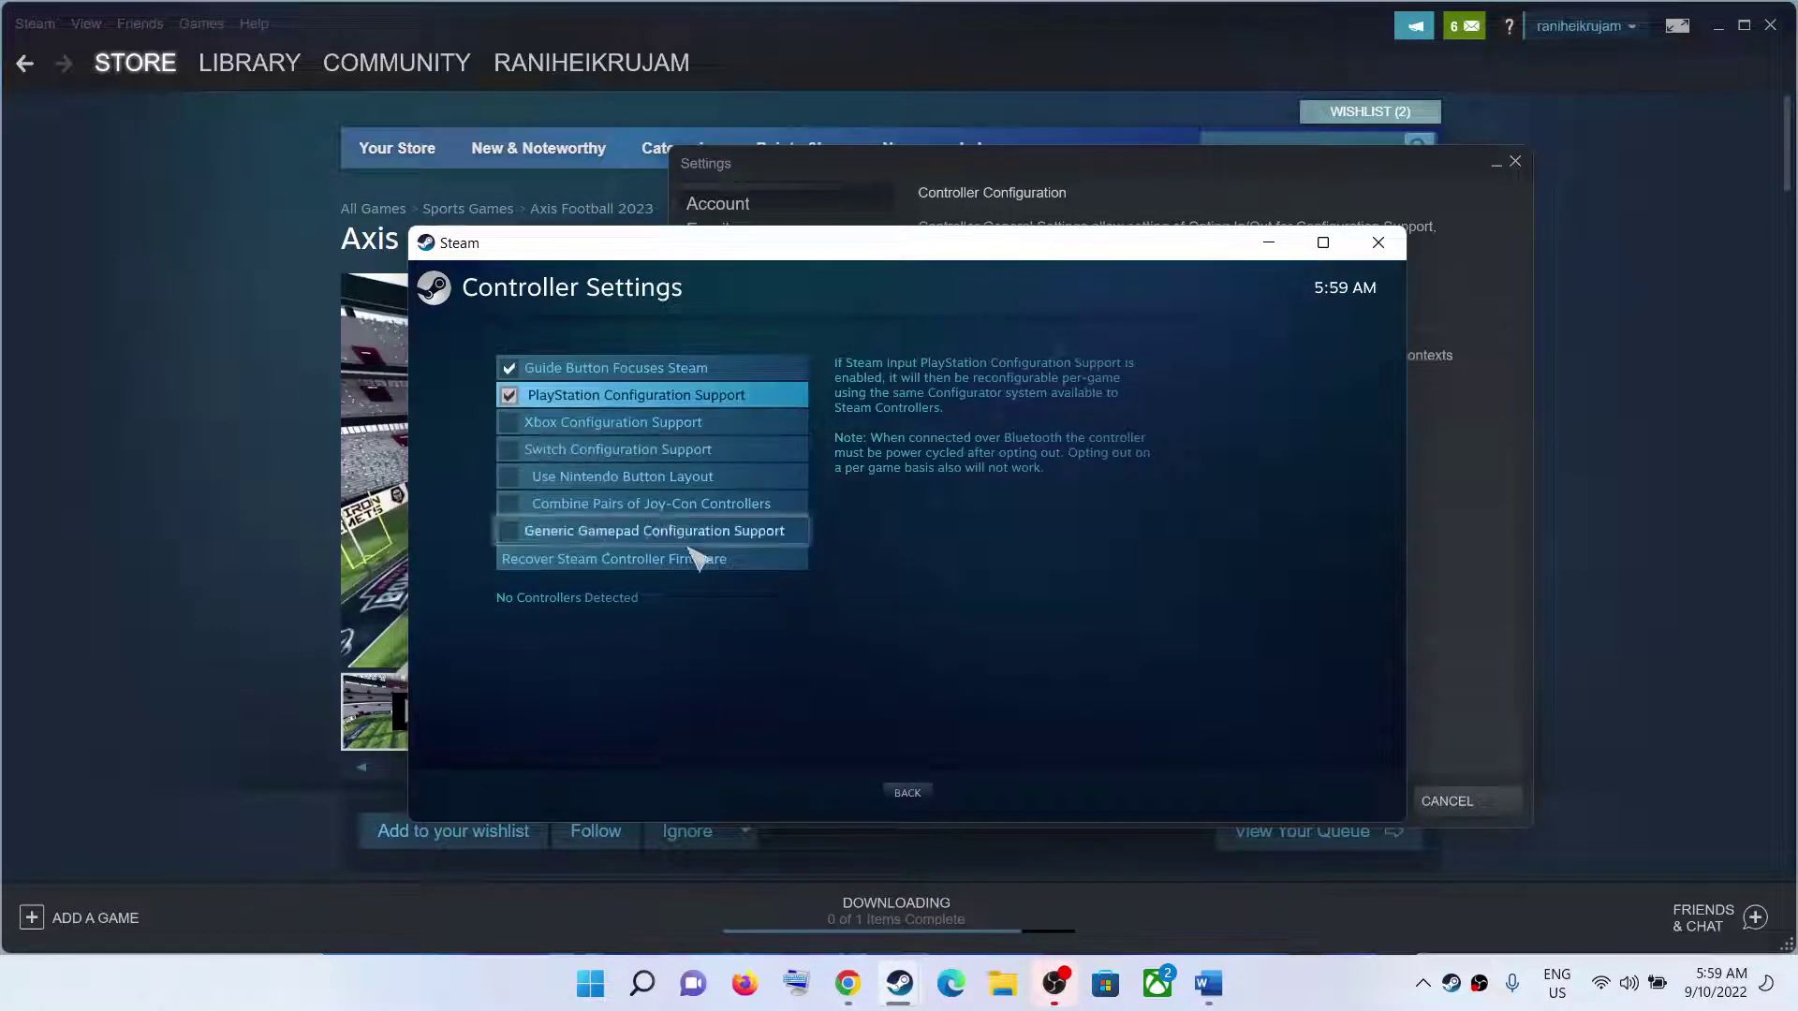
left_click(1377, 242)
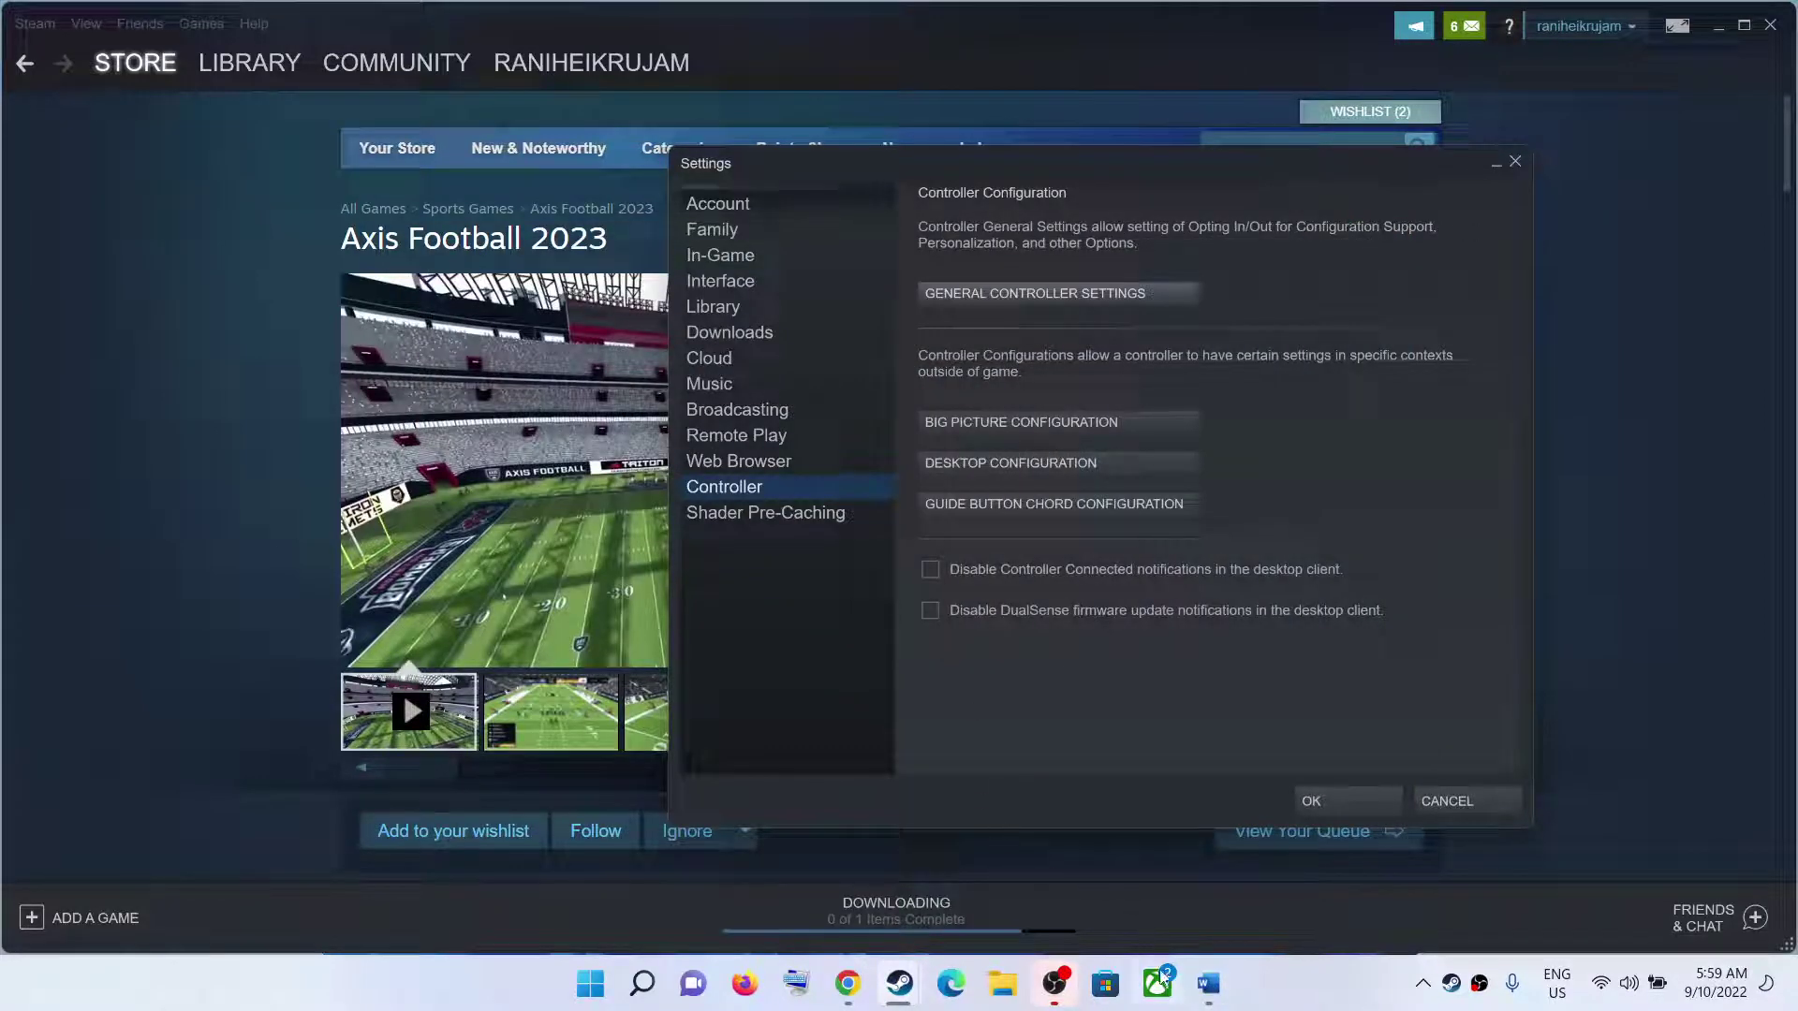
left_click(1208, 983)
Scroll the Word guide to Step 6, 'Disable/enable Steam input', then hide Word
scroll(724, 562, "down", 5)
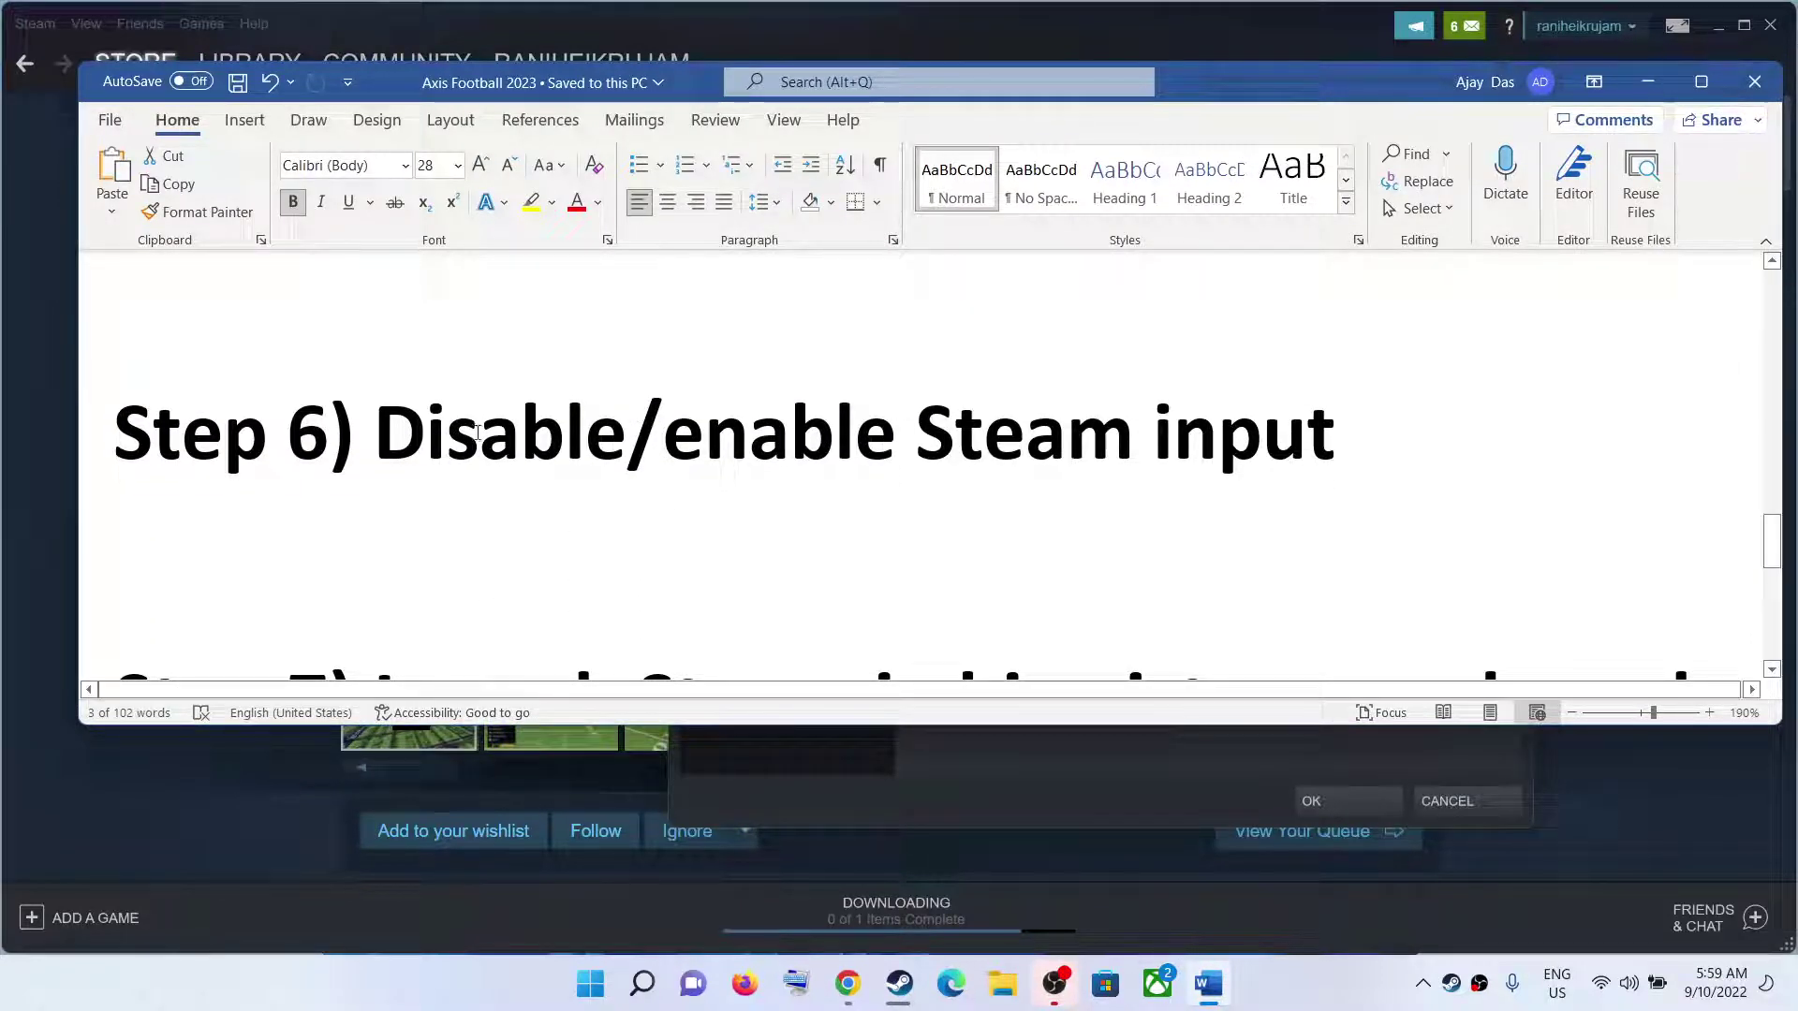
left_click(1629, 93)
Close Steam Settings and open NBA 2K23's Properties at its Controller section
left_click(1457, 798)
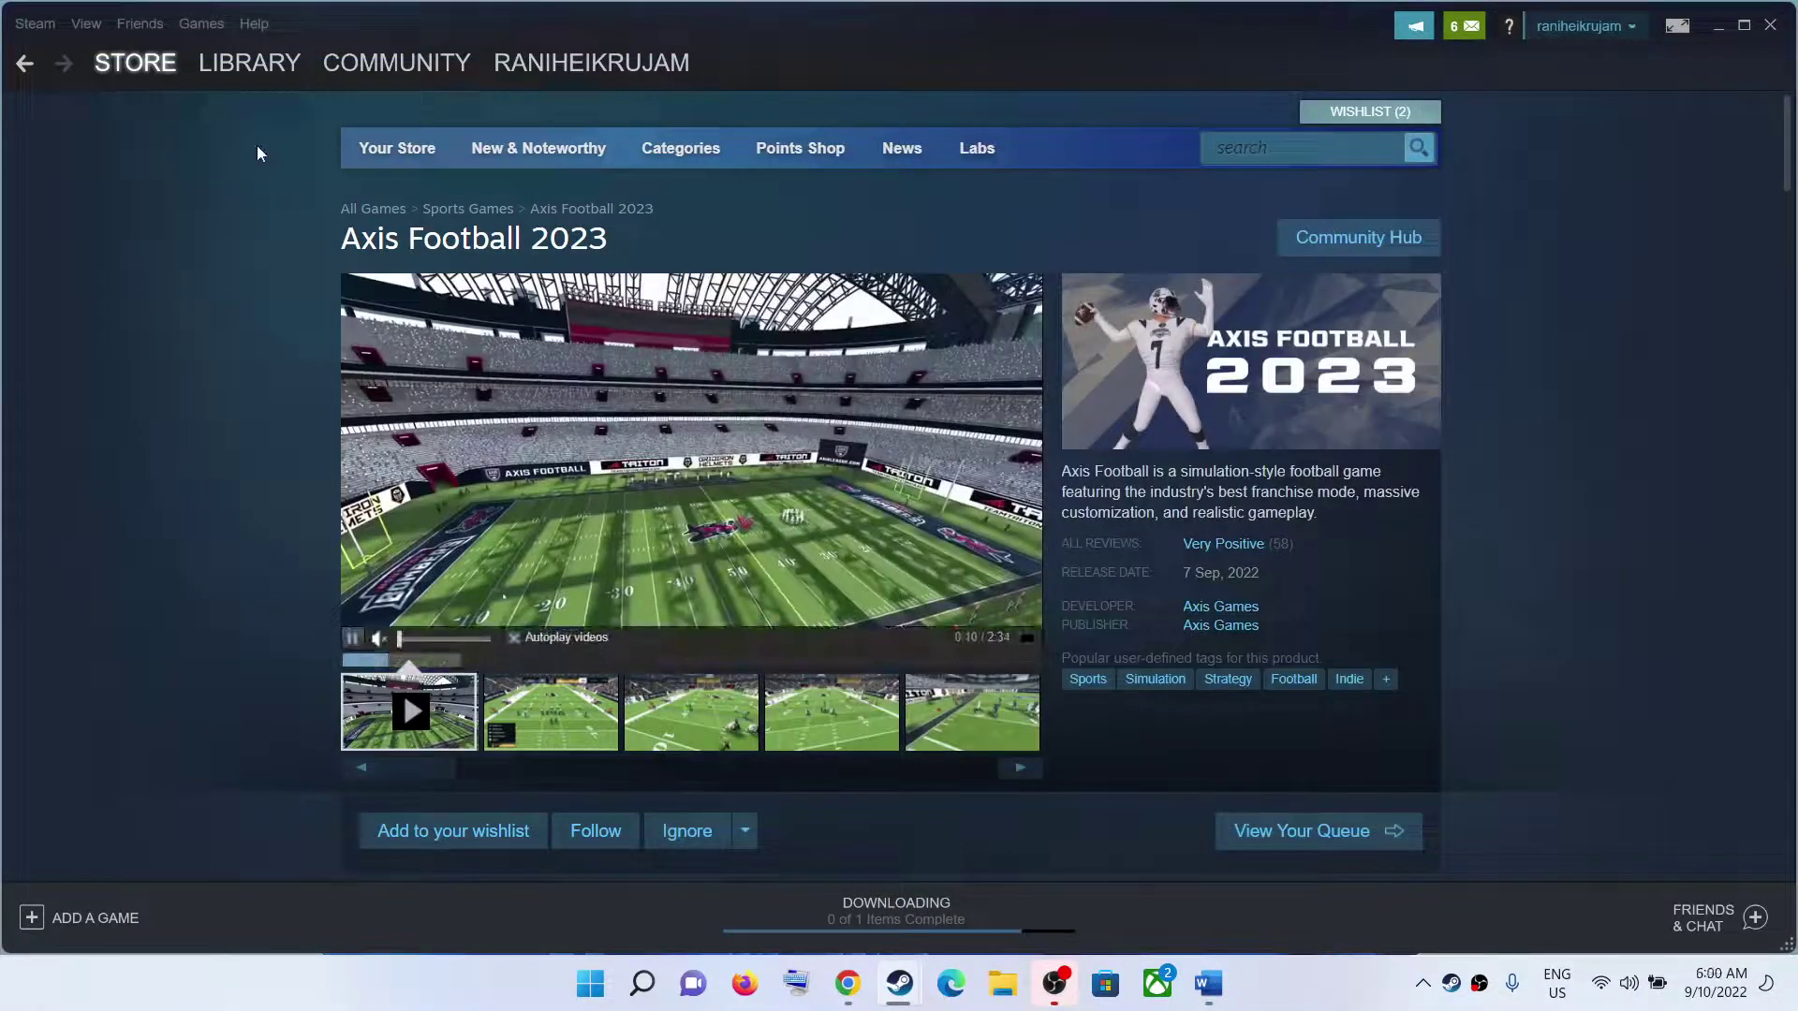
left_click(265, 62)
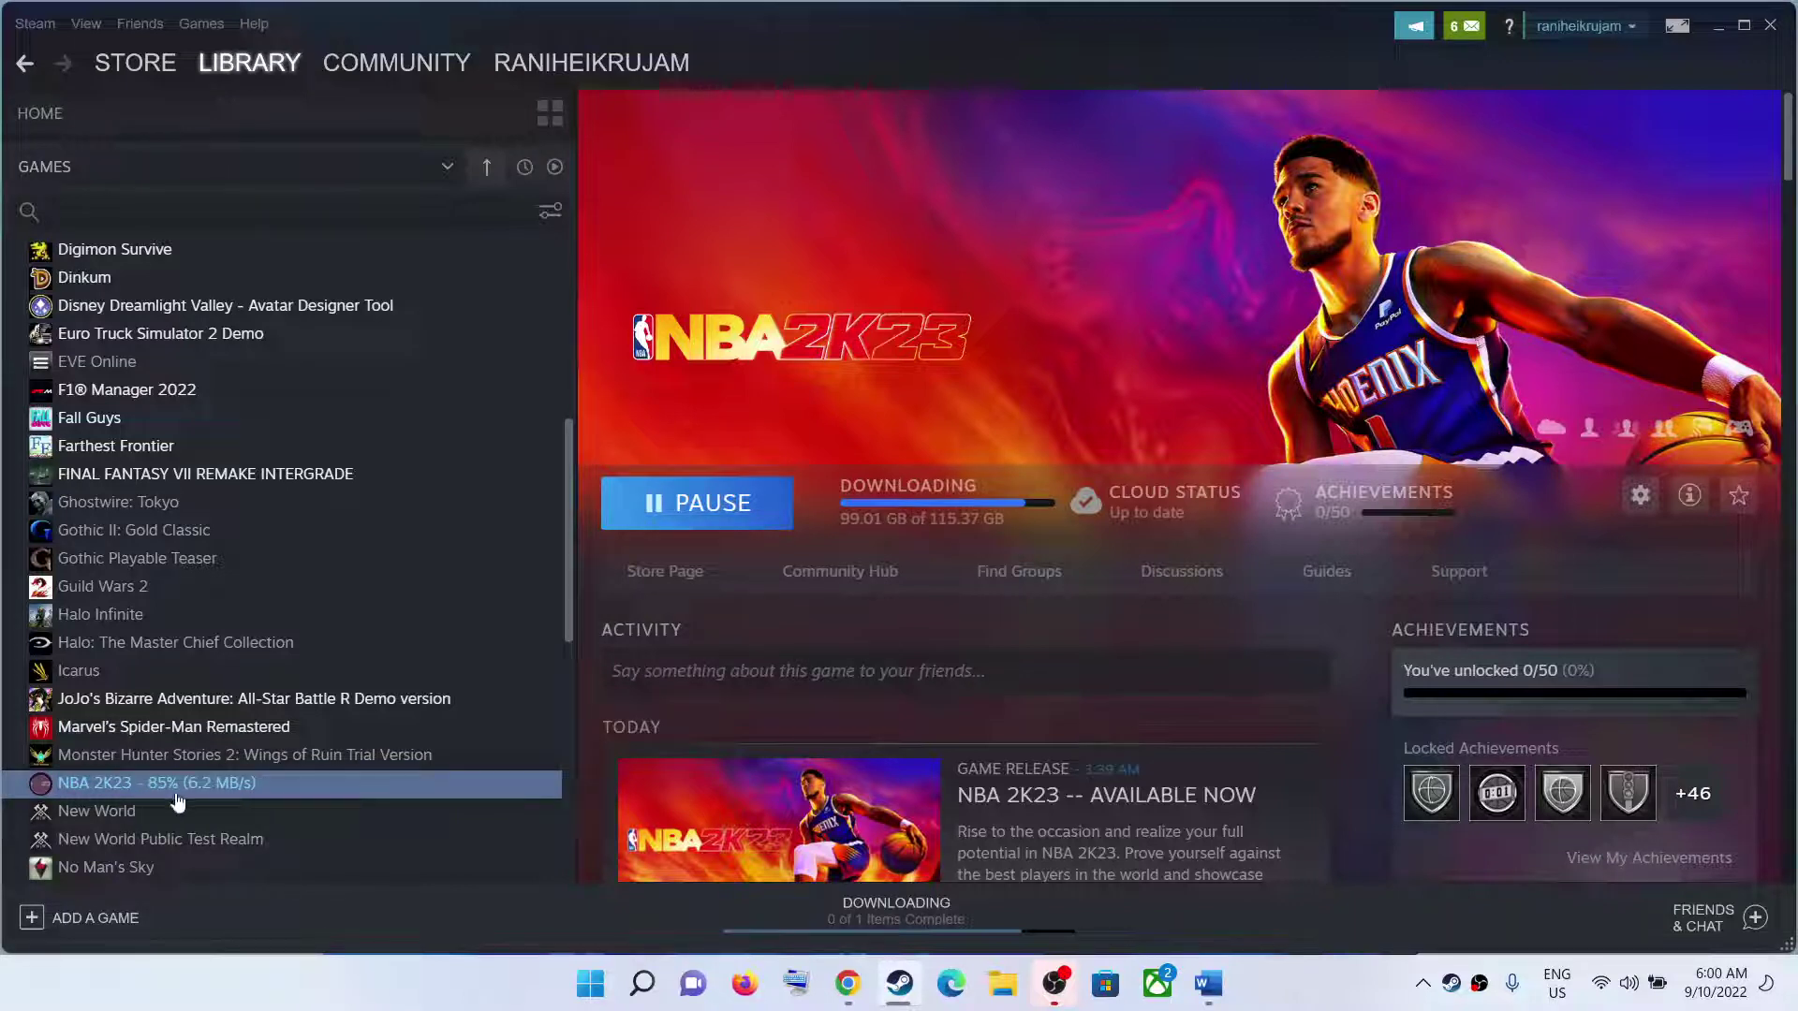
right_click(257, 792)
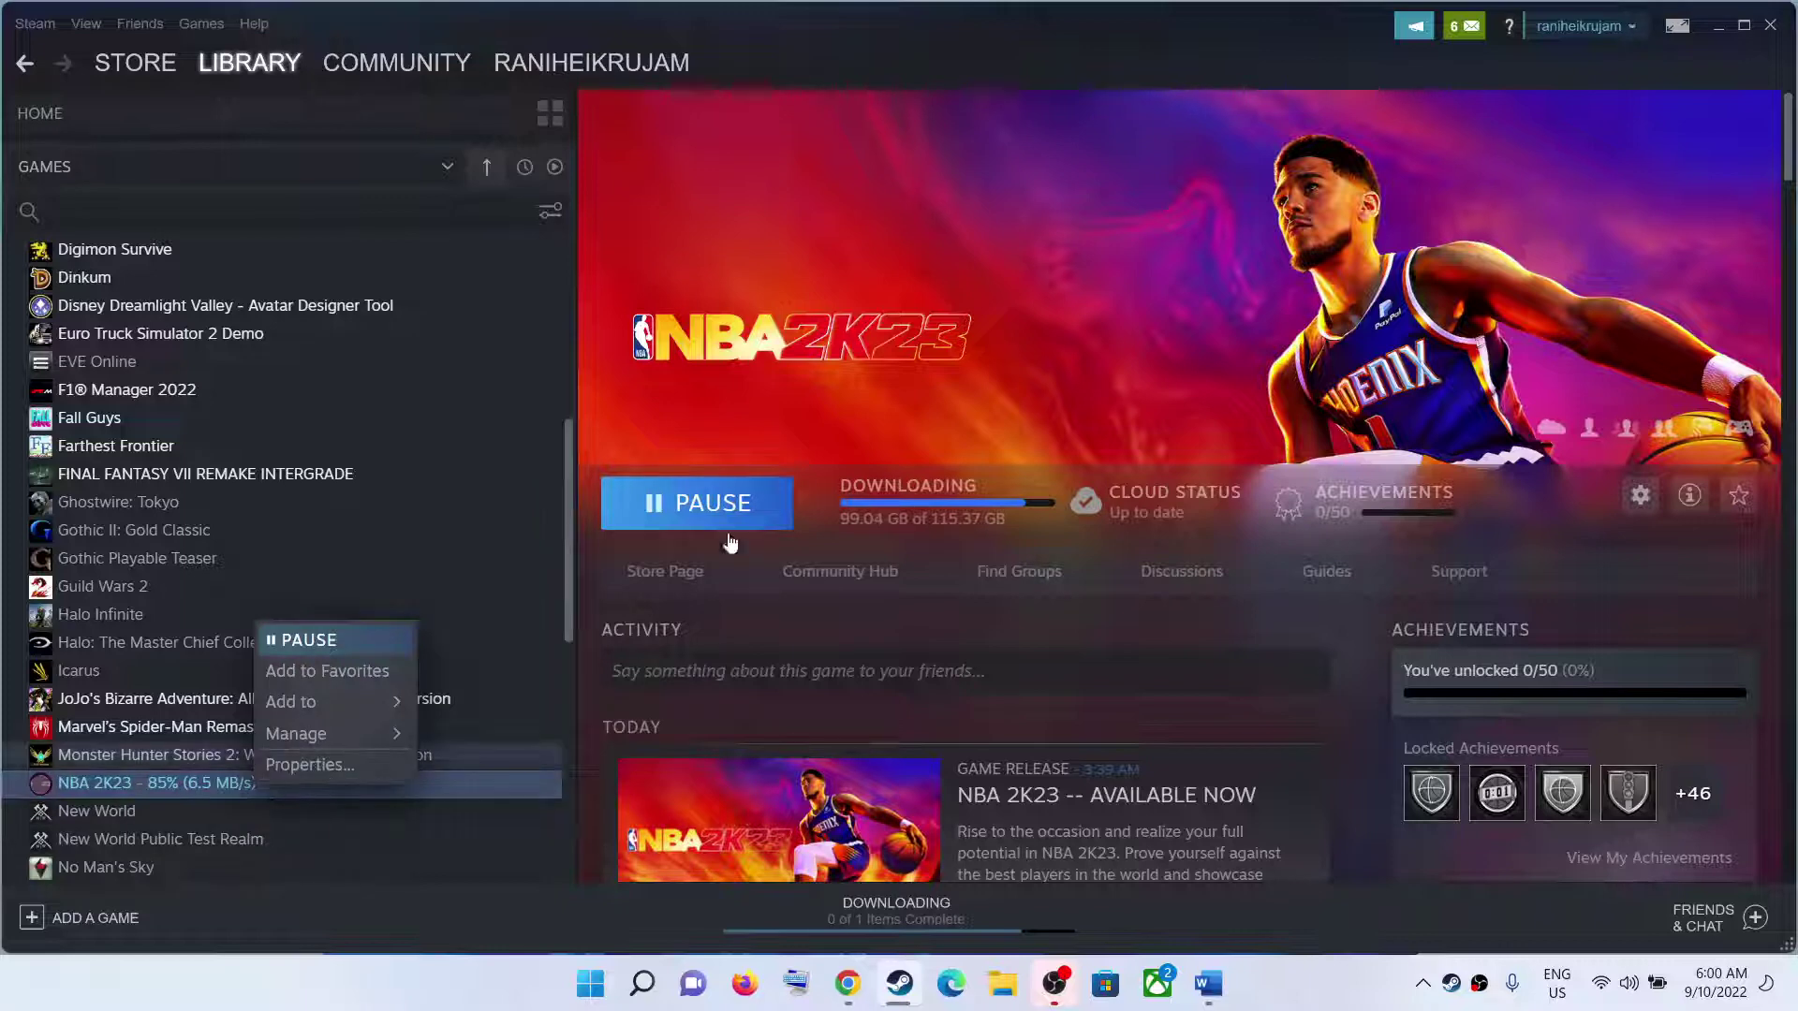
left_click(320, 766)
left_click_drag(963, 244, 908, 150)
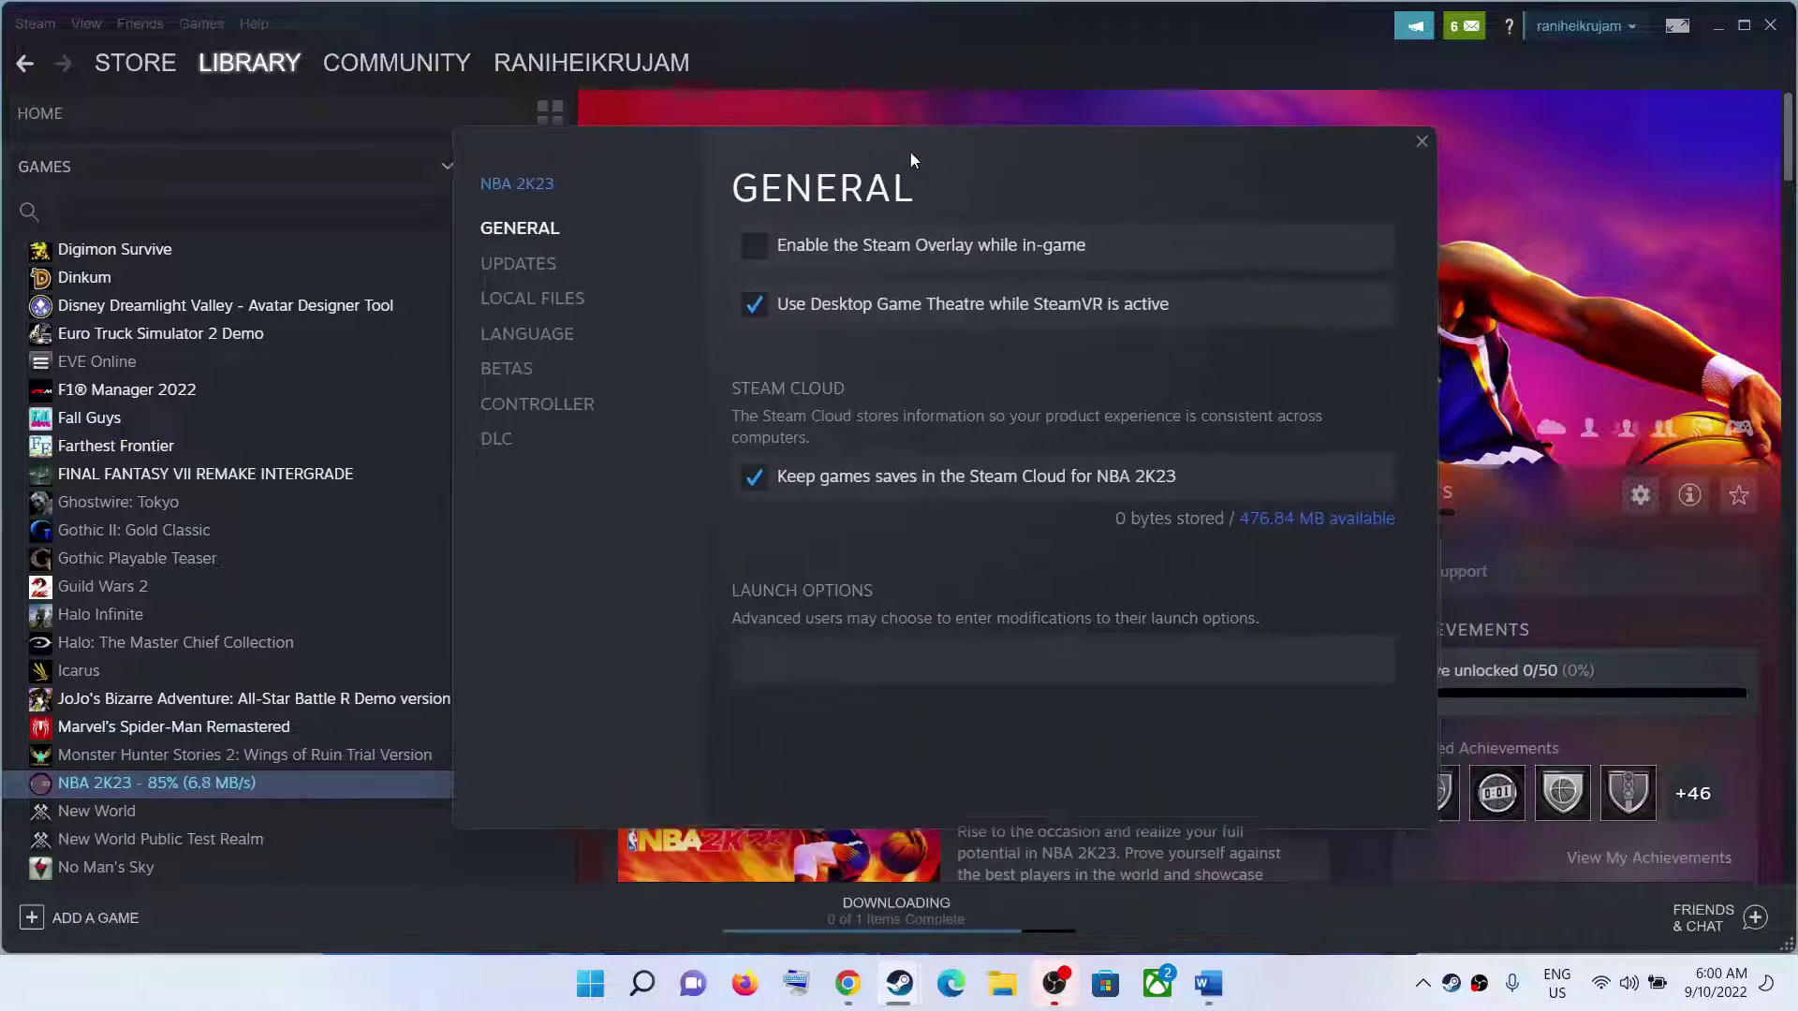
left_click(543, 409)
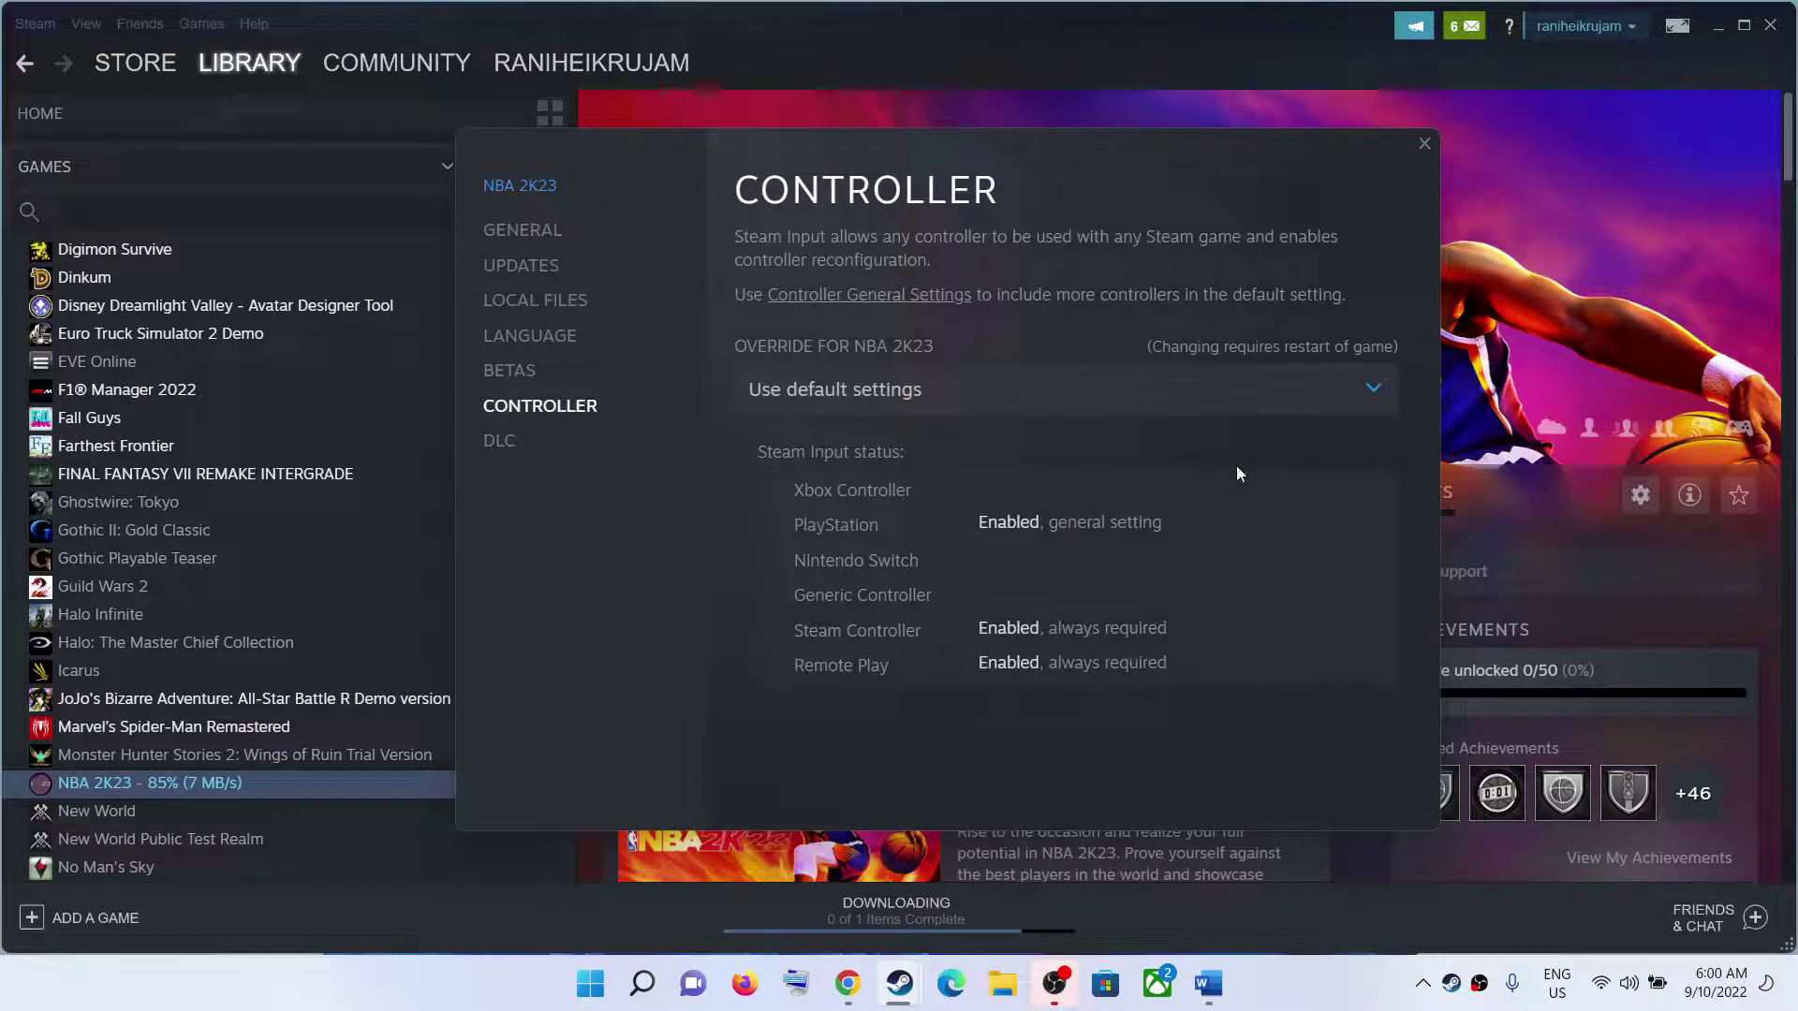
Set NBA 2K23's Steam Input override to Enable Steam Input and close the properties
left_click(1372, 389)
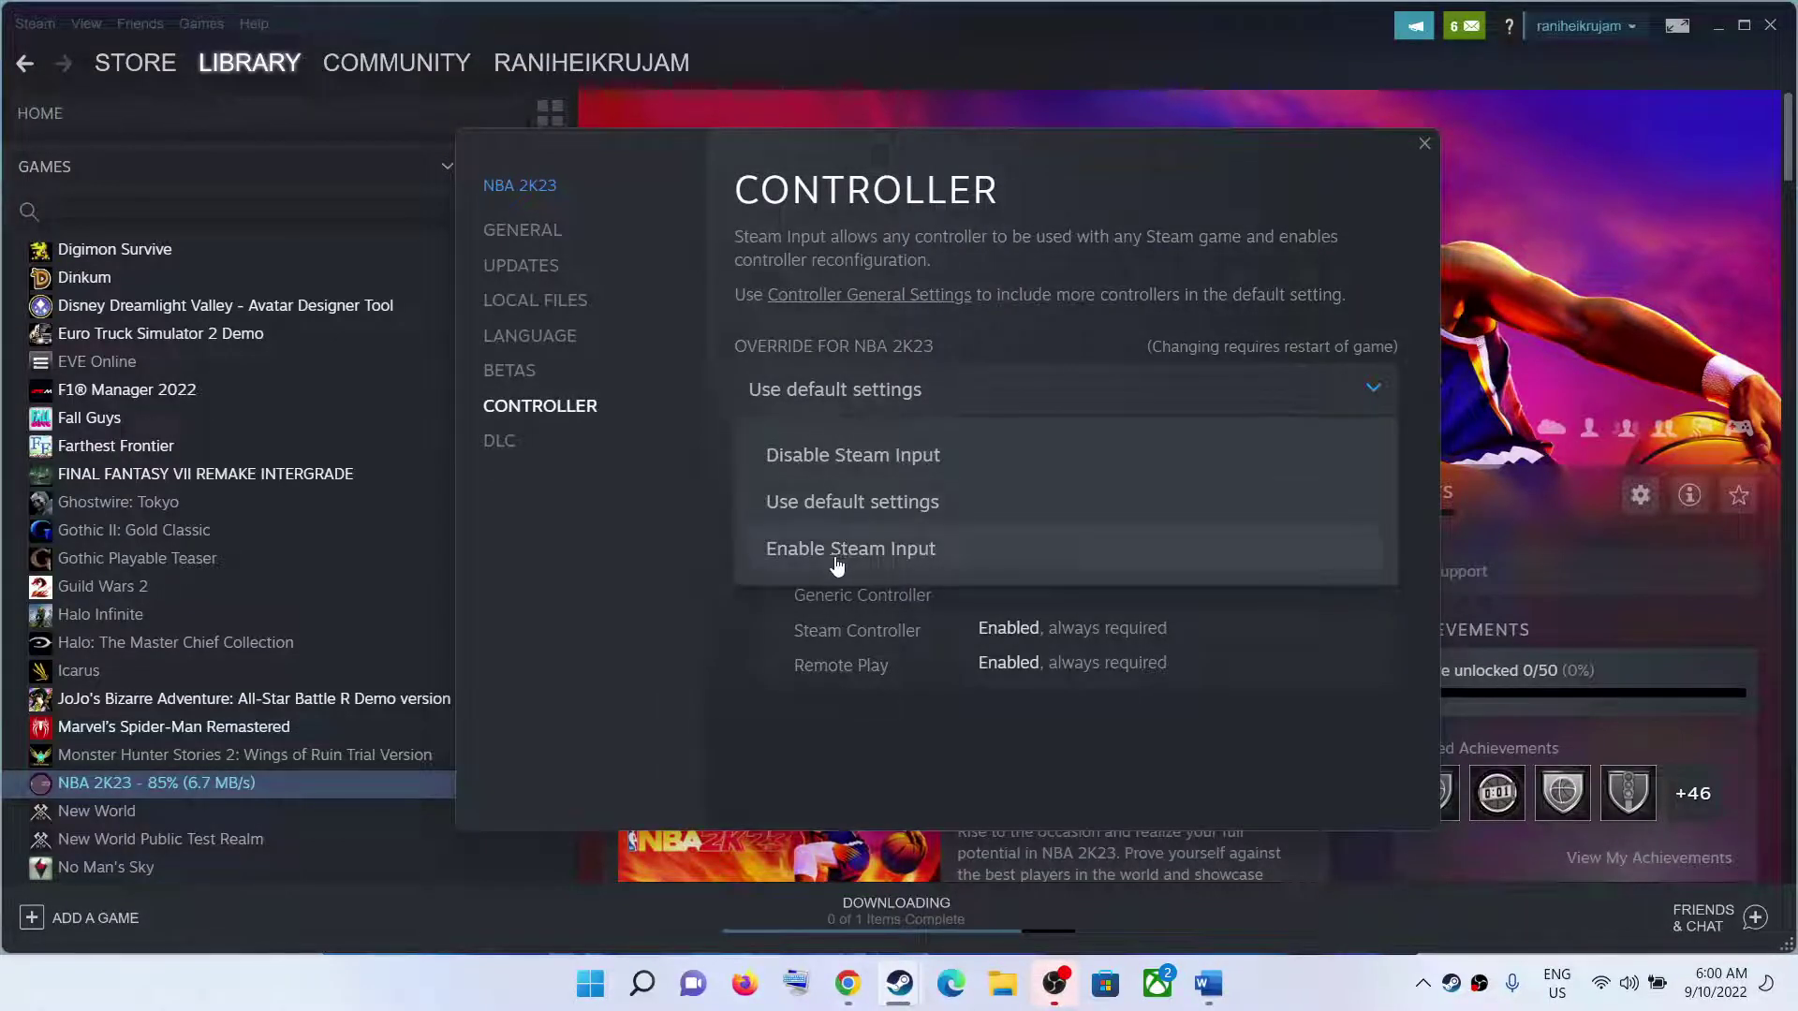
left_click(880, 552)
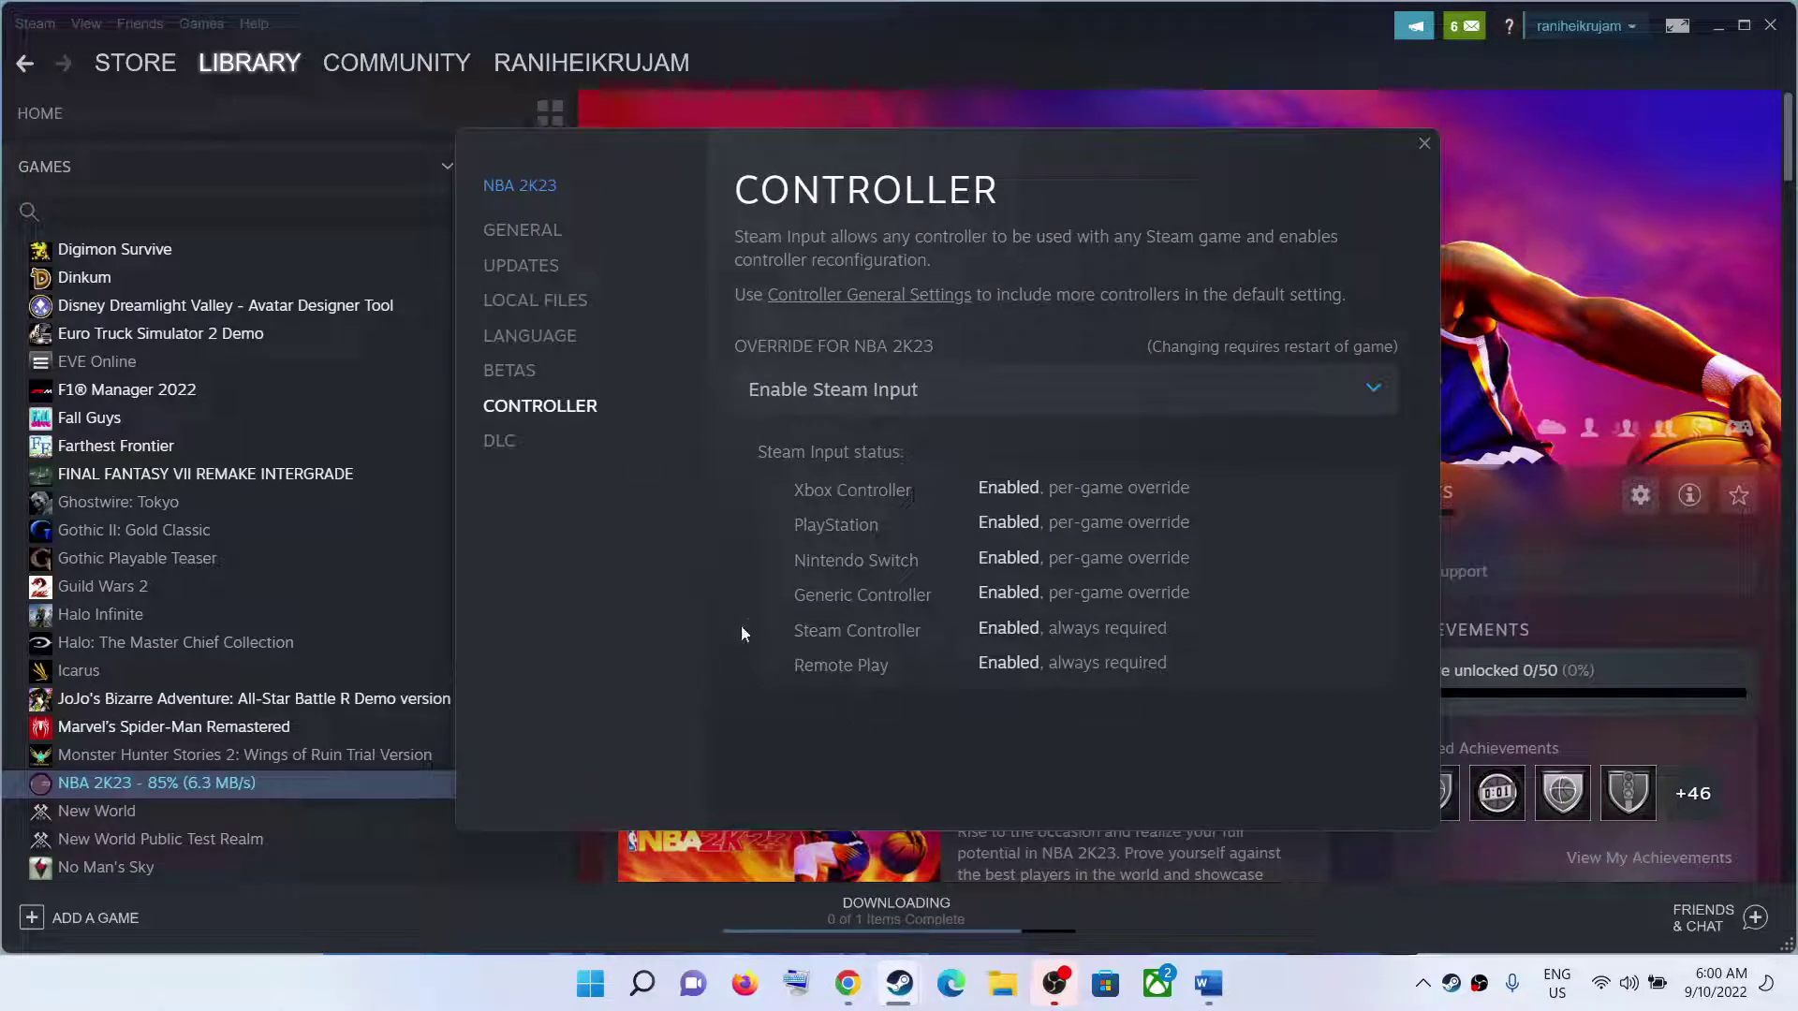
left_click(1372, 390)
left_click(810, 456)
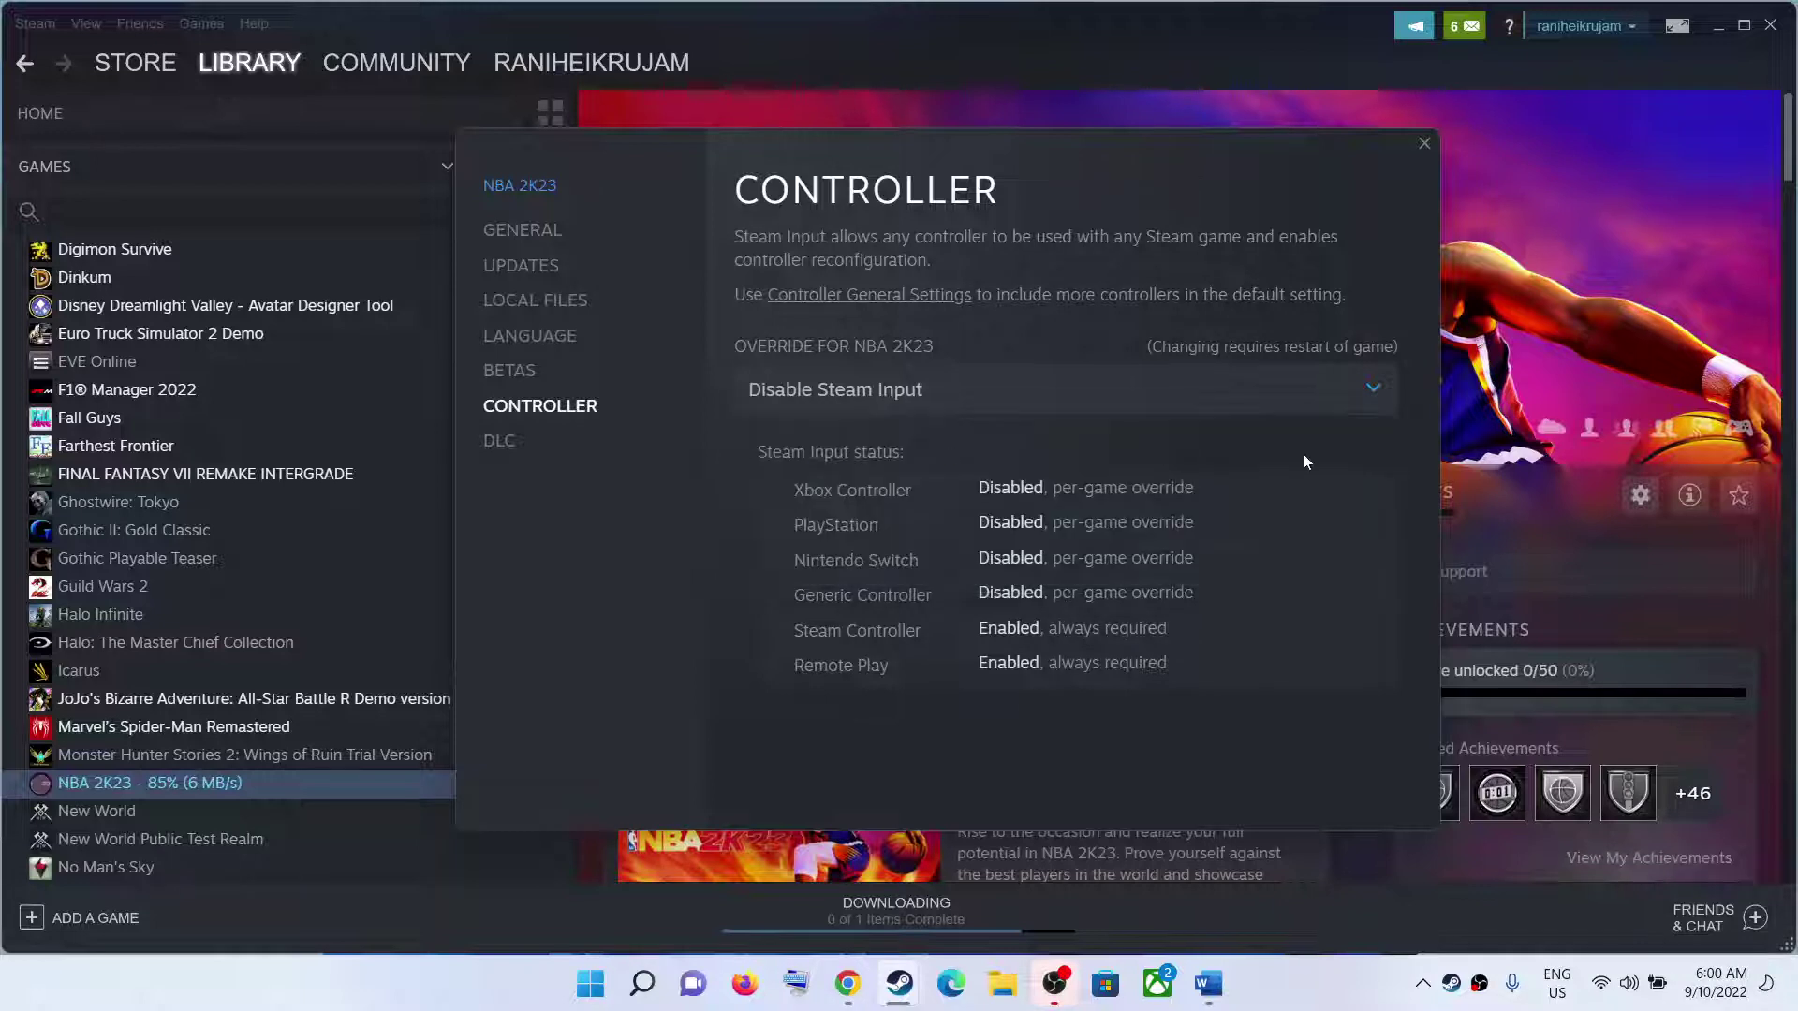
left_click(1377, 387)
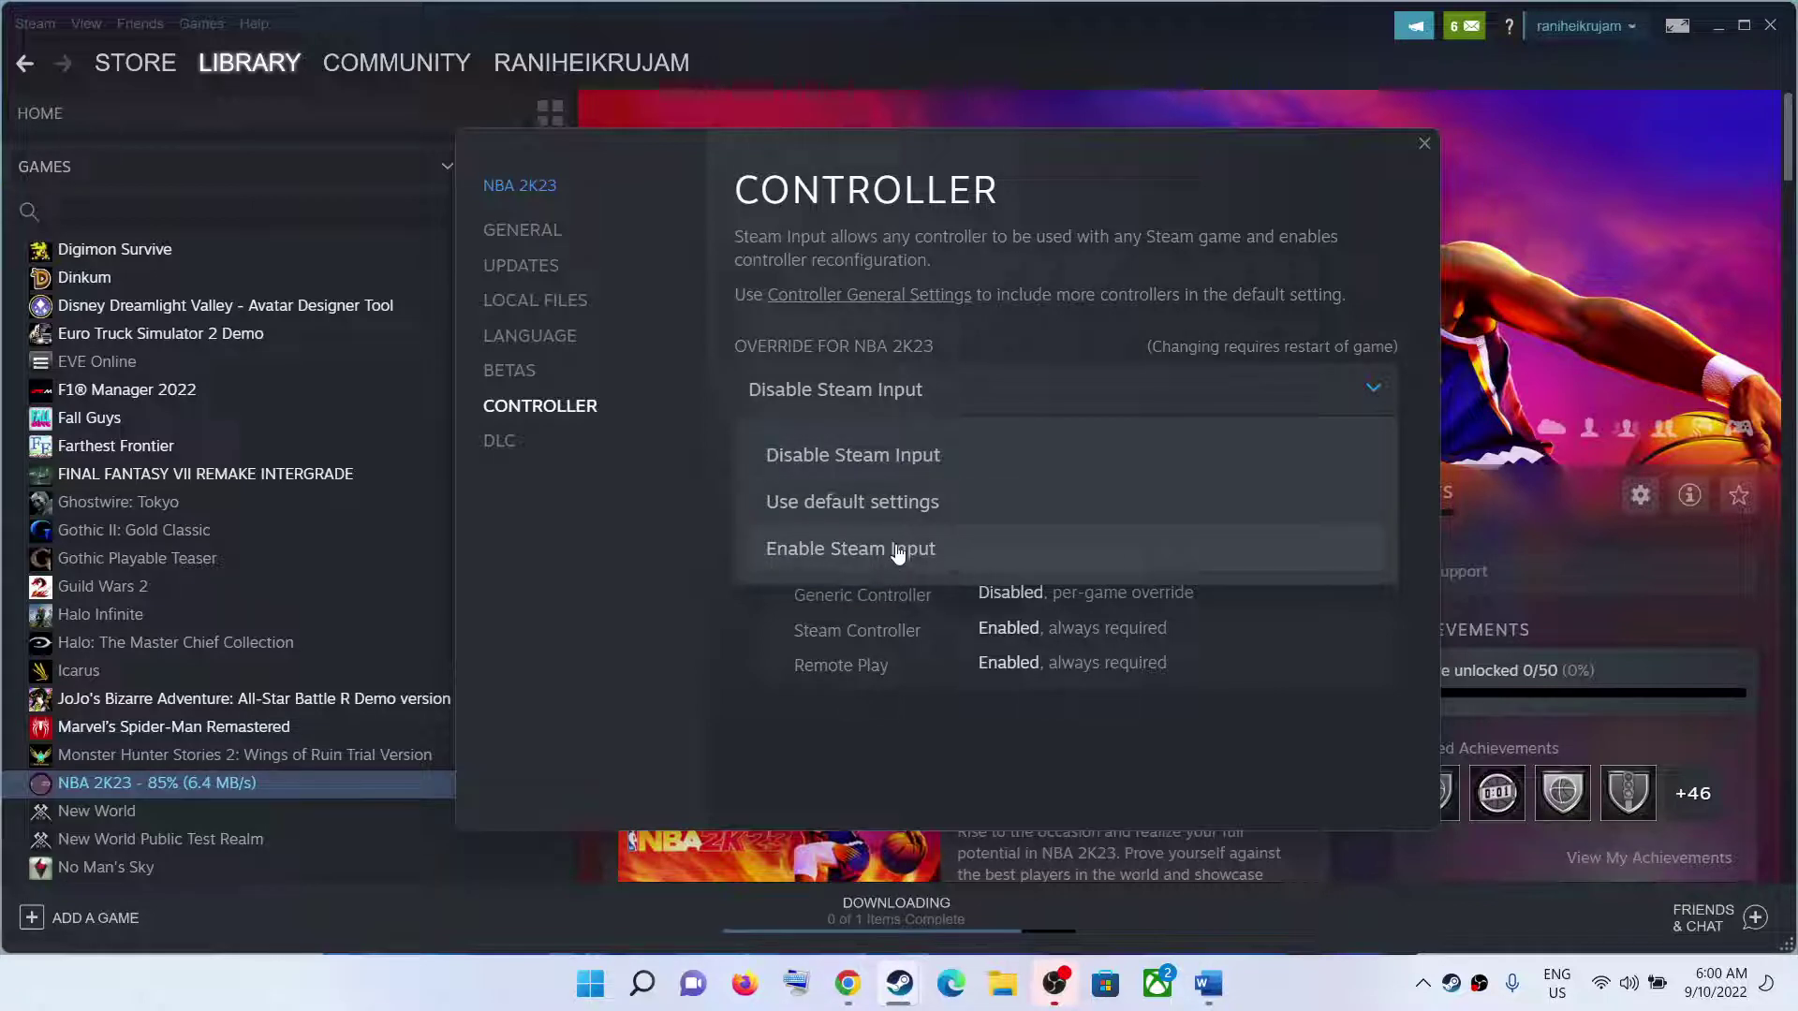
left_click(827, 553)
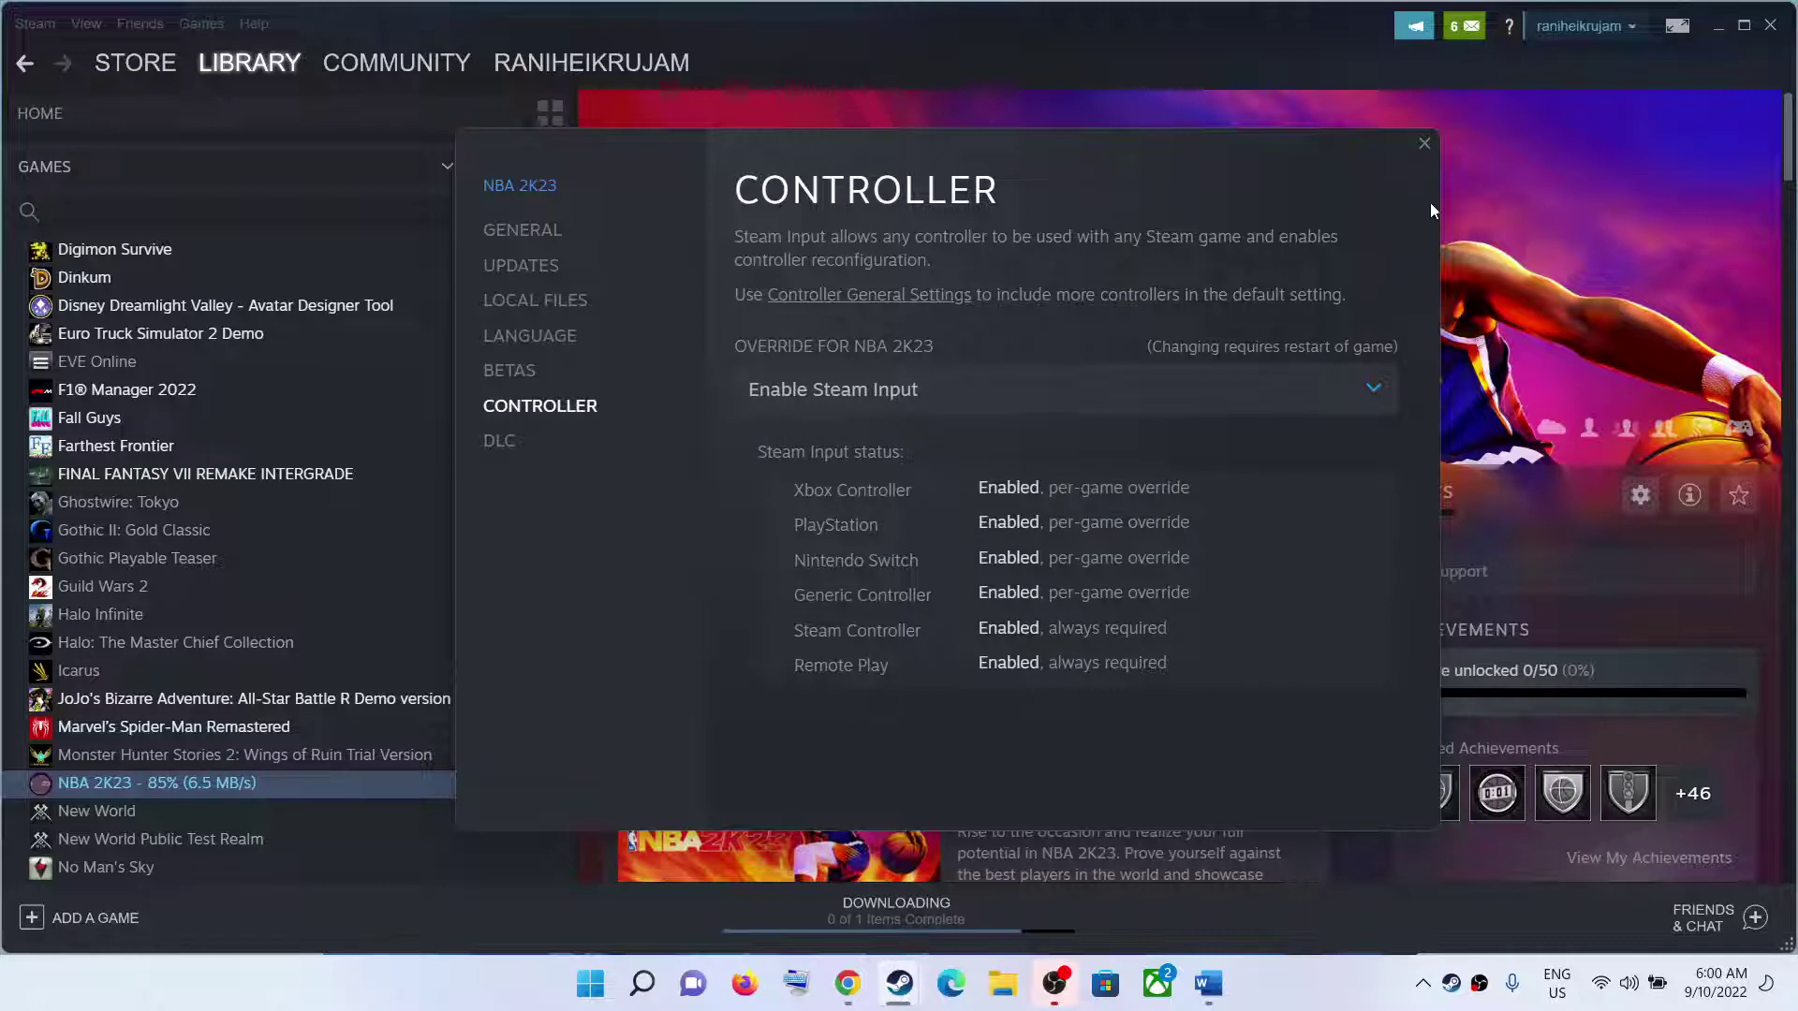
left_click(1422, 147)
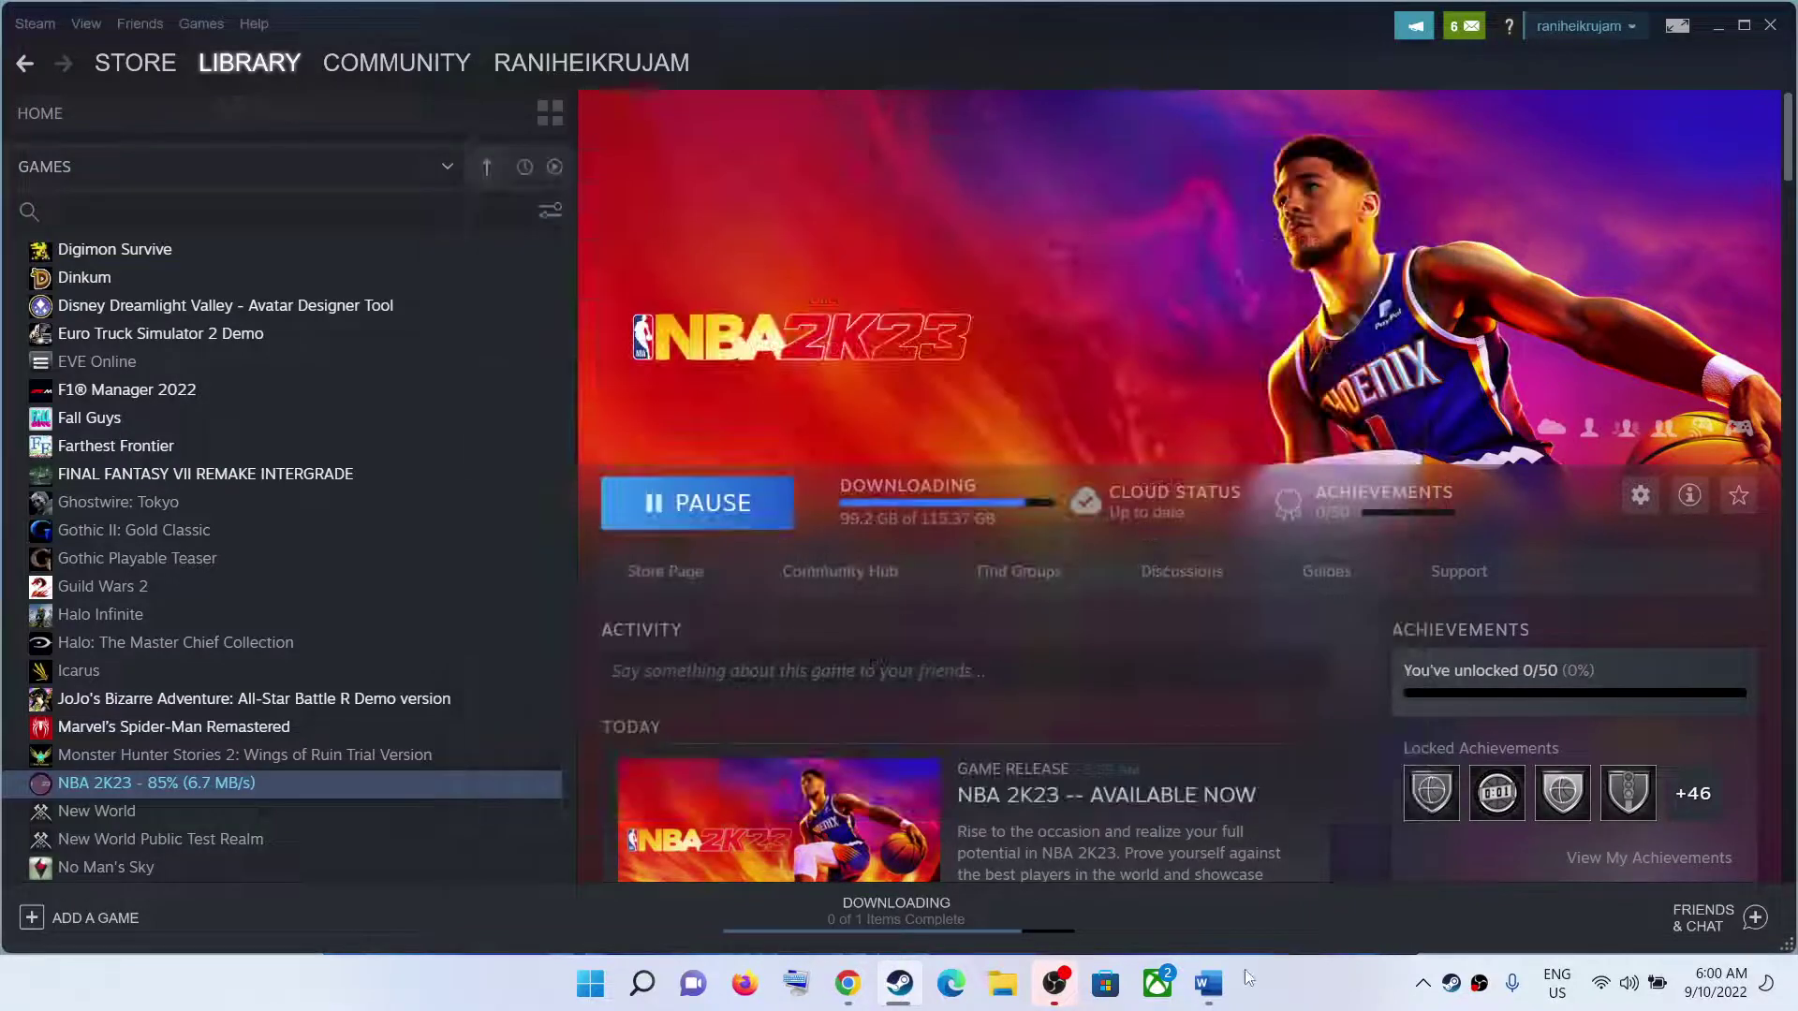
left_click(1208, 983)
scroll(882, 665, "down", 5)
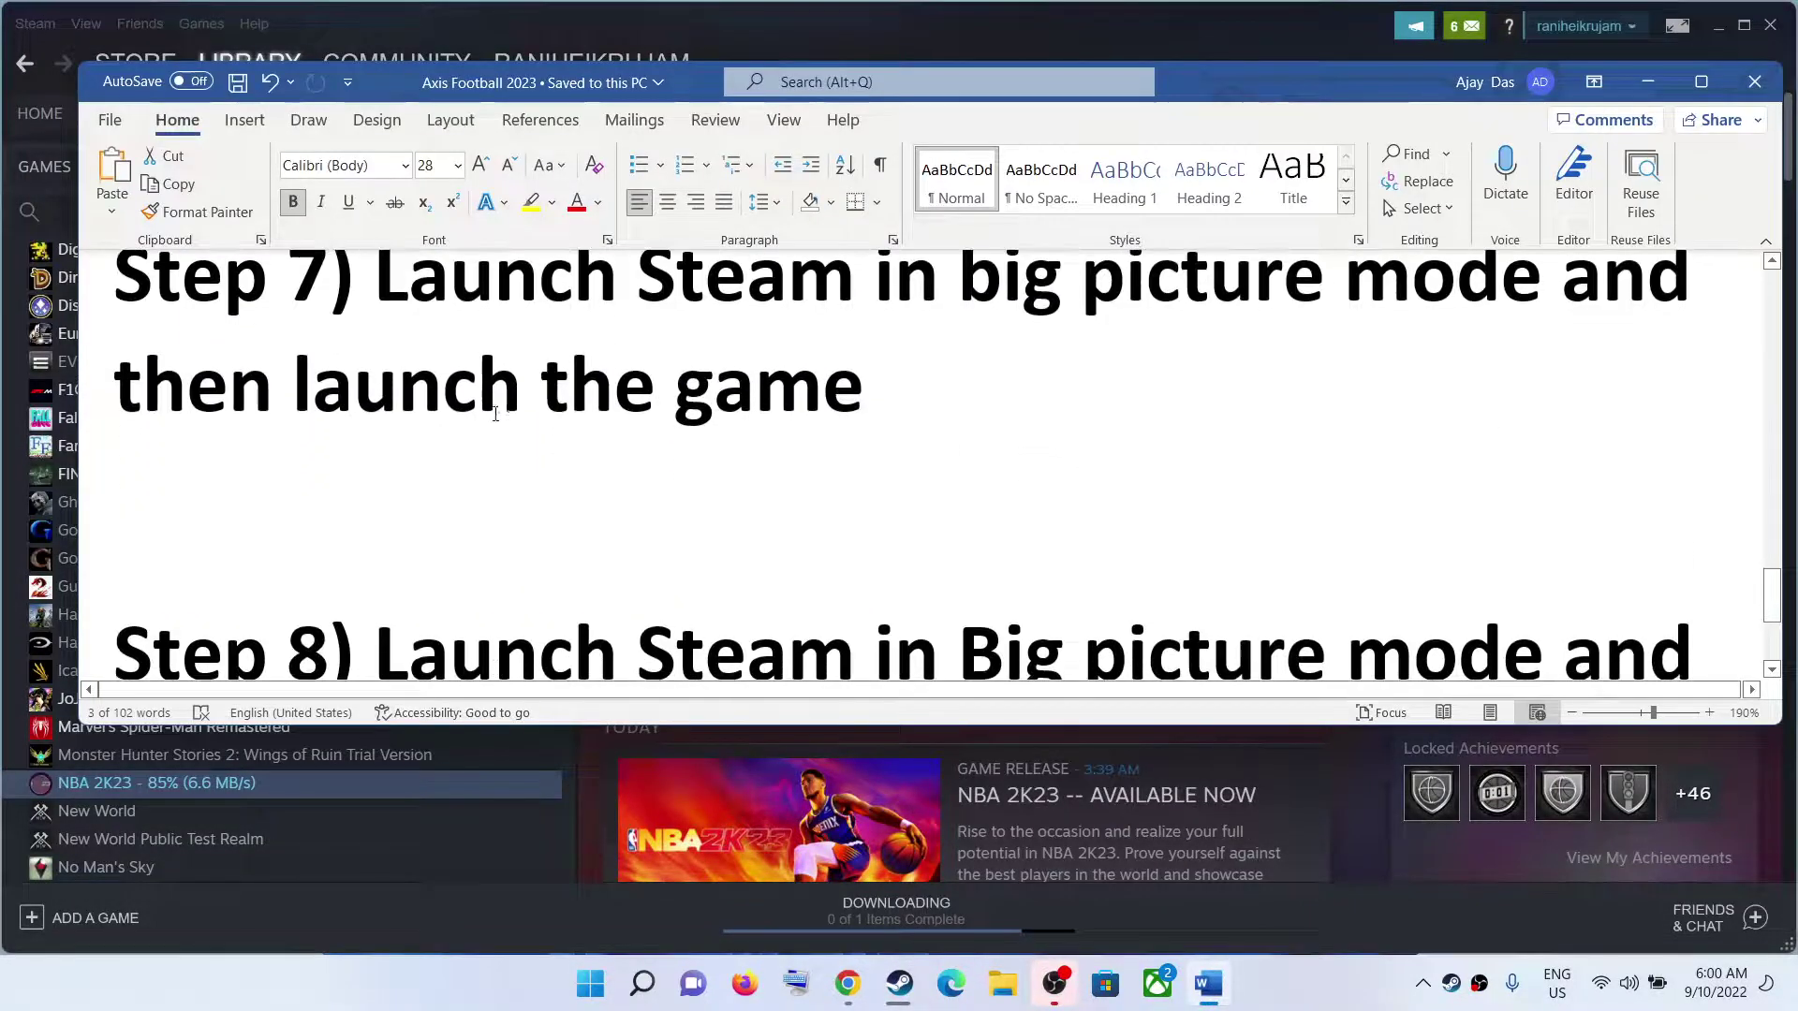
scroll(495, 414, "up", 1)
left_click_drag(376, 384, 1560, 383)
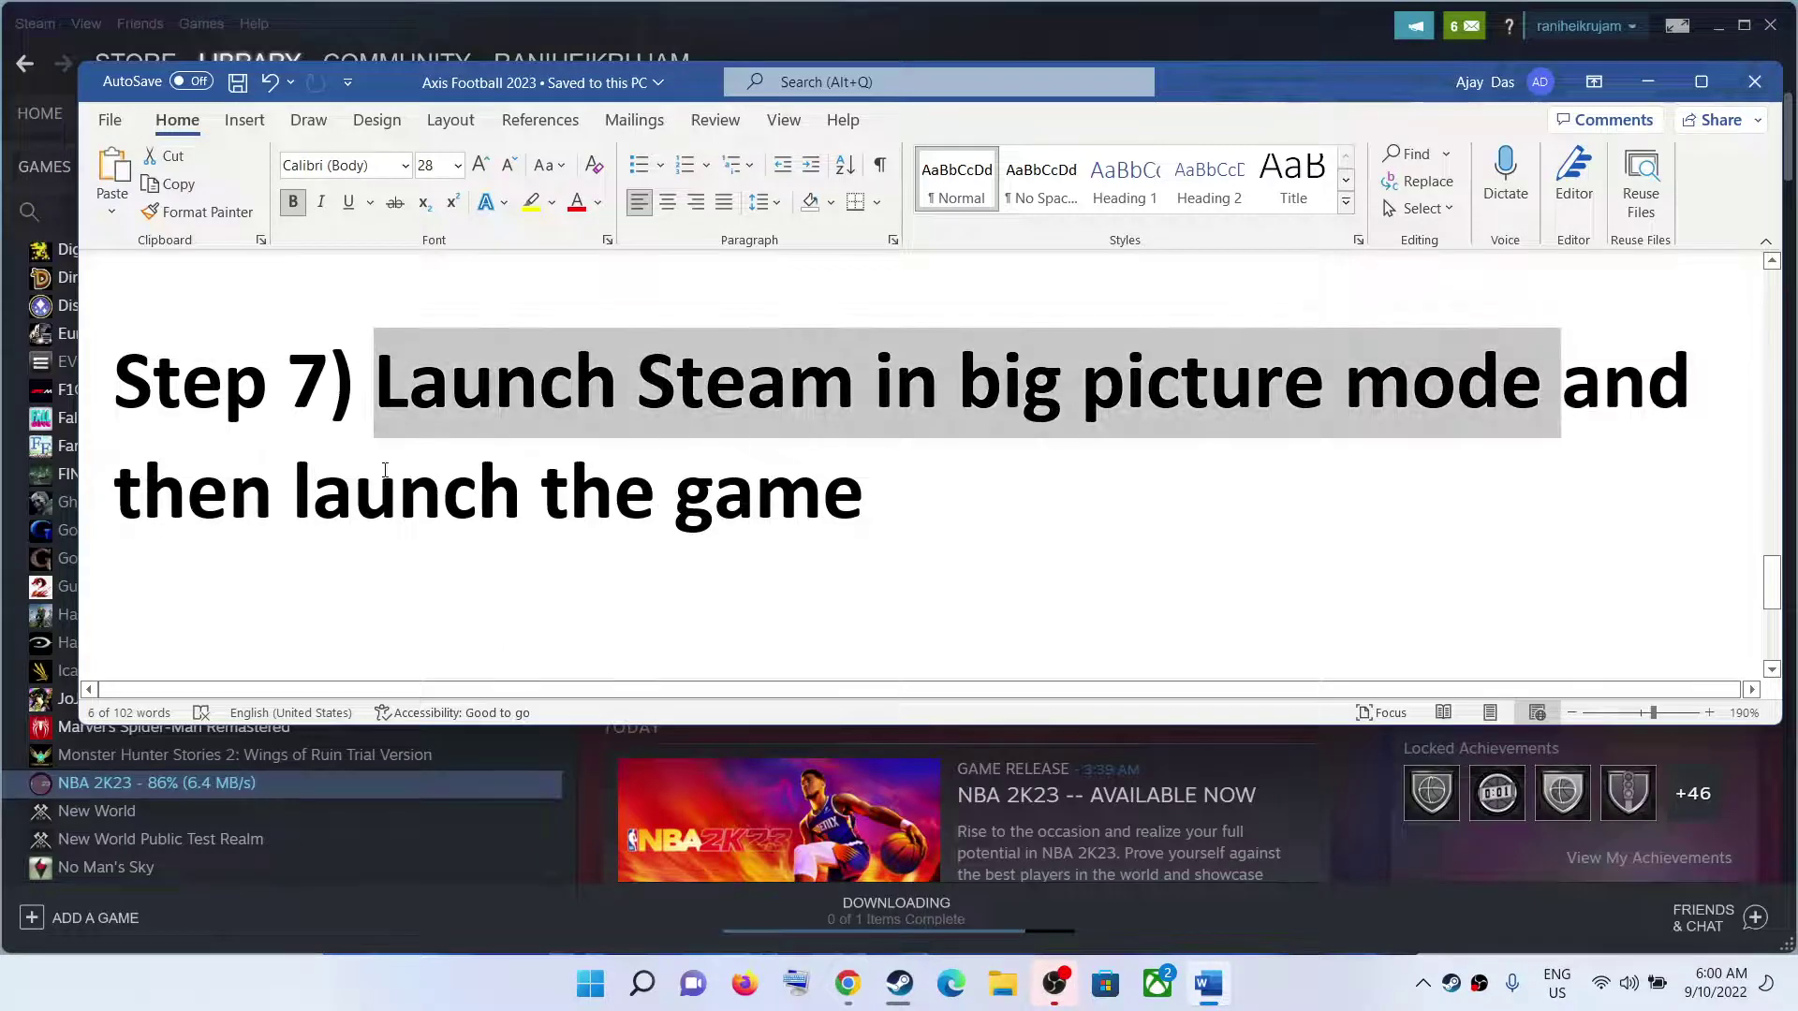
left_click_drag(294, 492, 863, 491)
left_click(1648, 81)
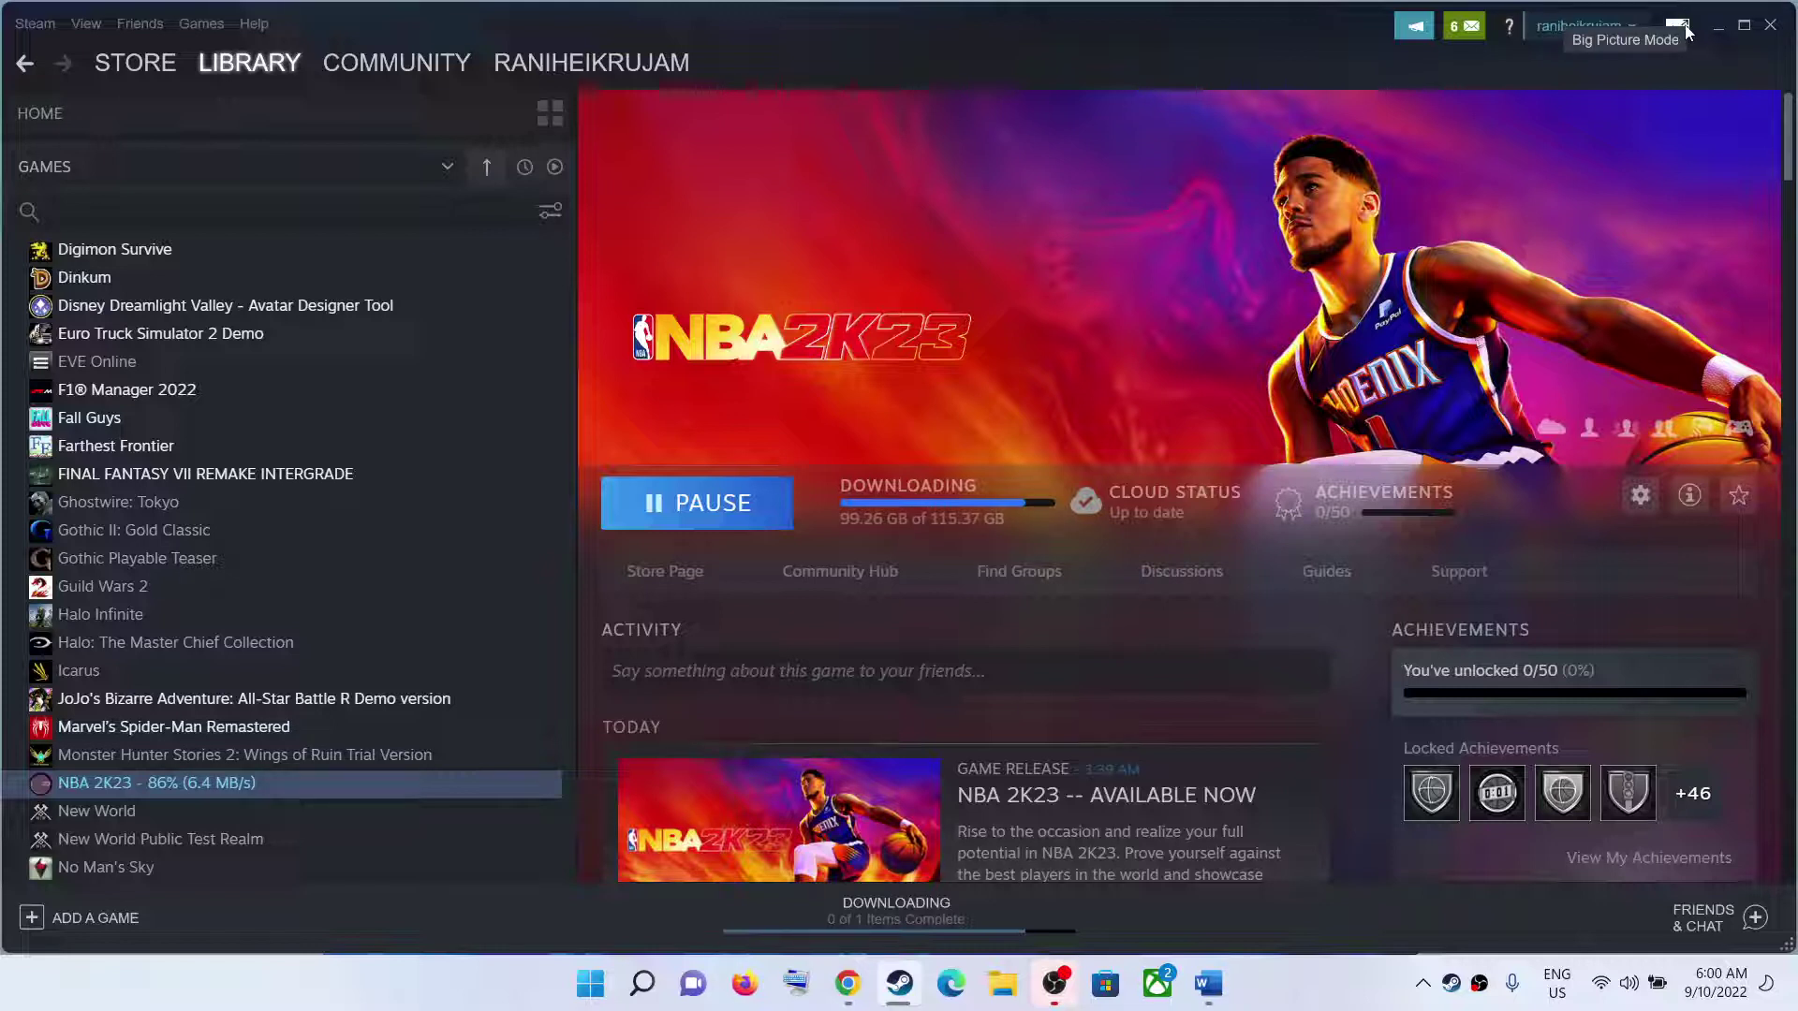
Launch Big Picture mode past the compatibility warning and open its Library
left_click(1685, 31)
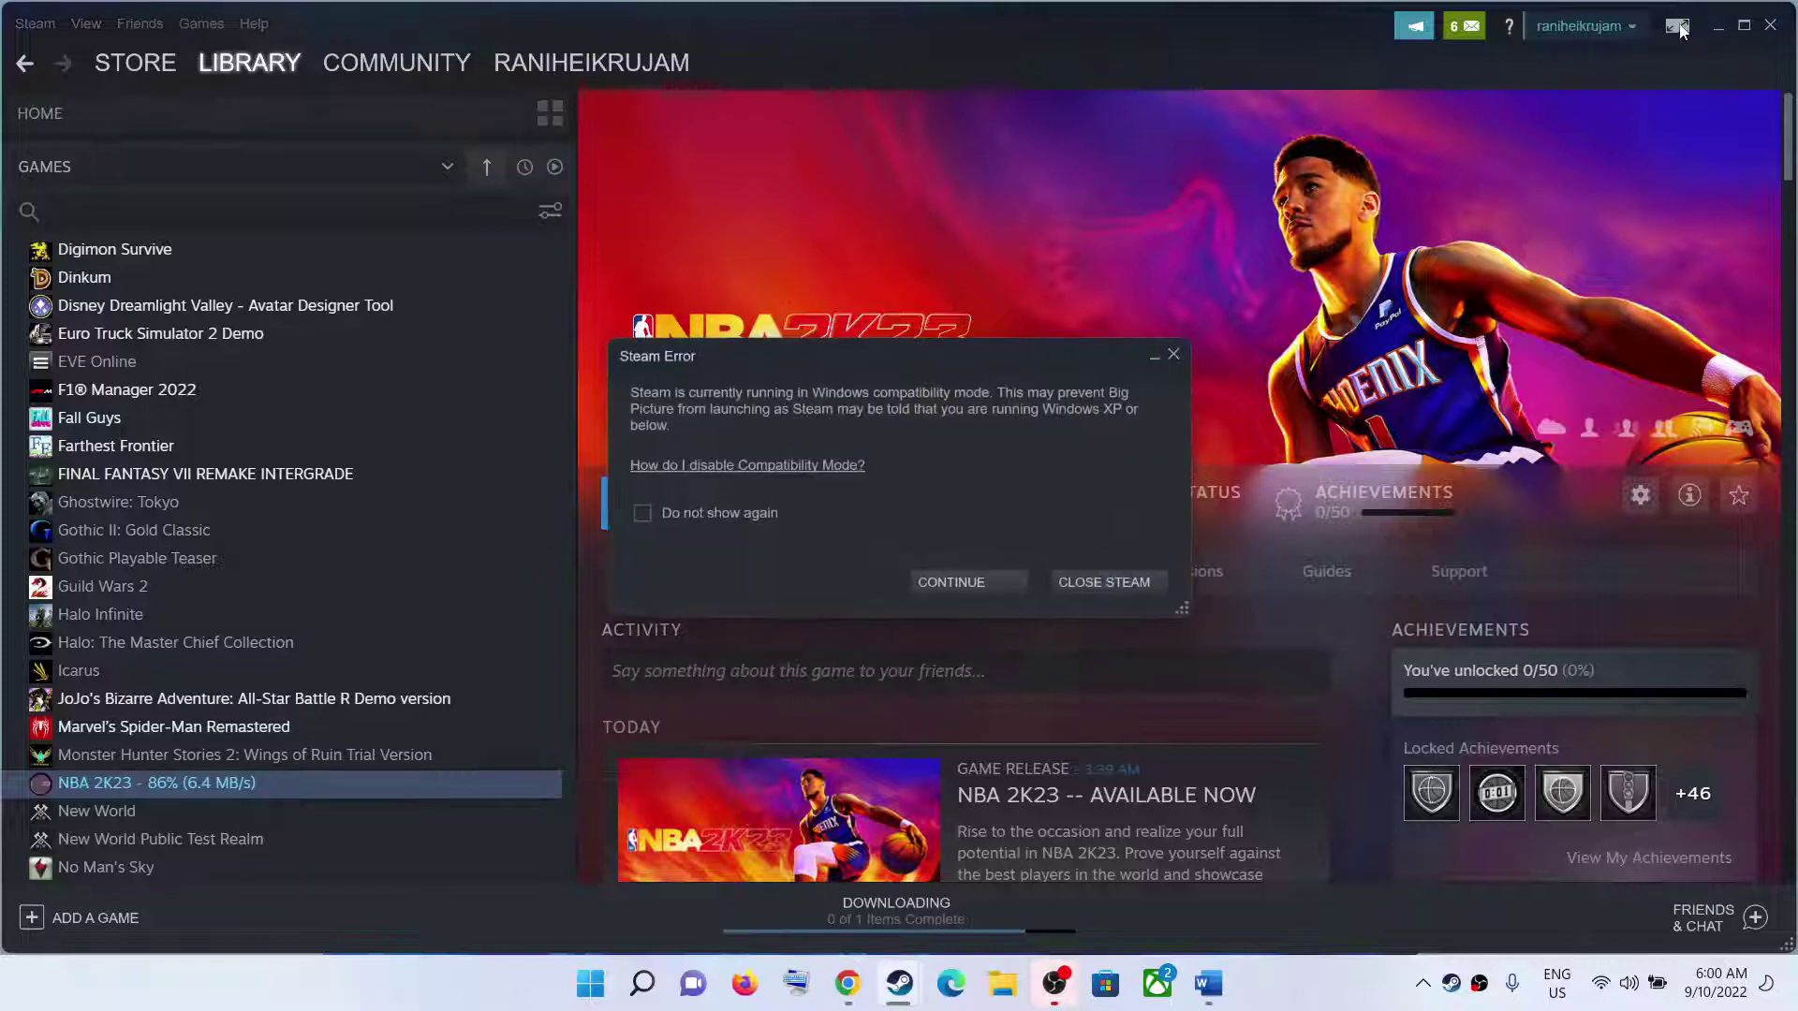
left_click(964, 584)
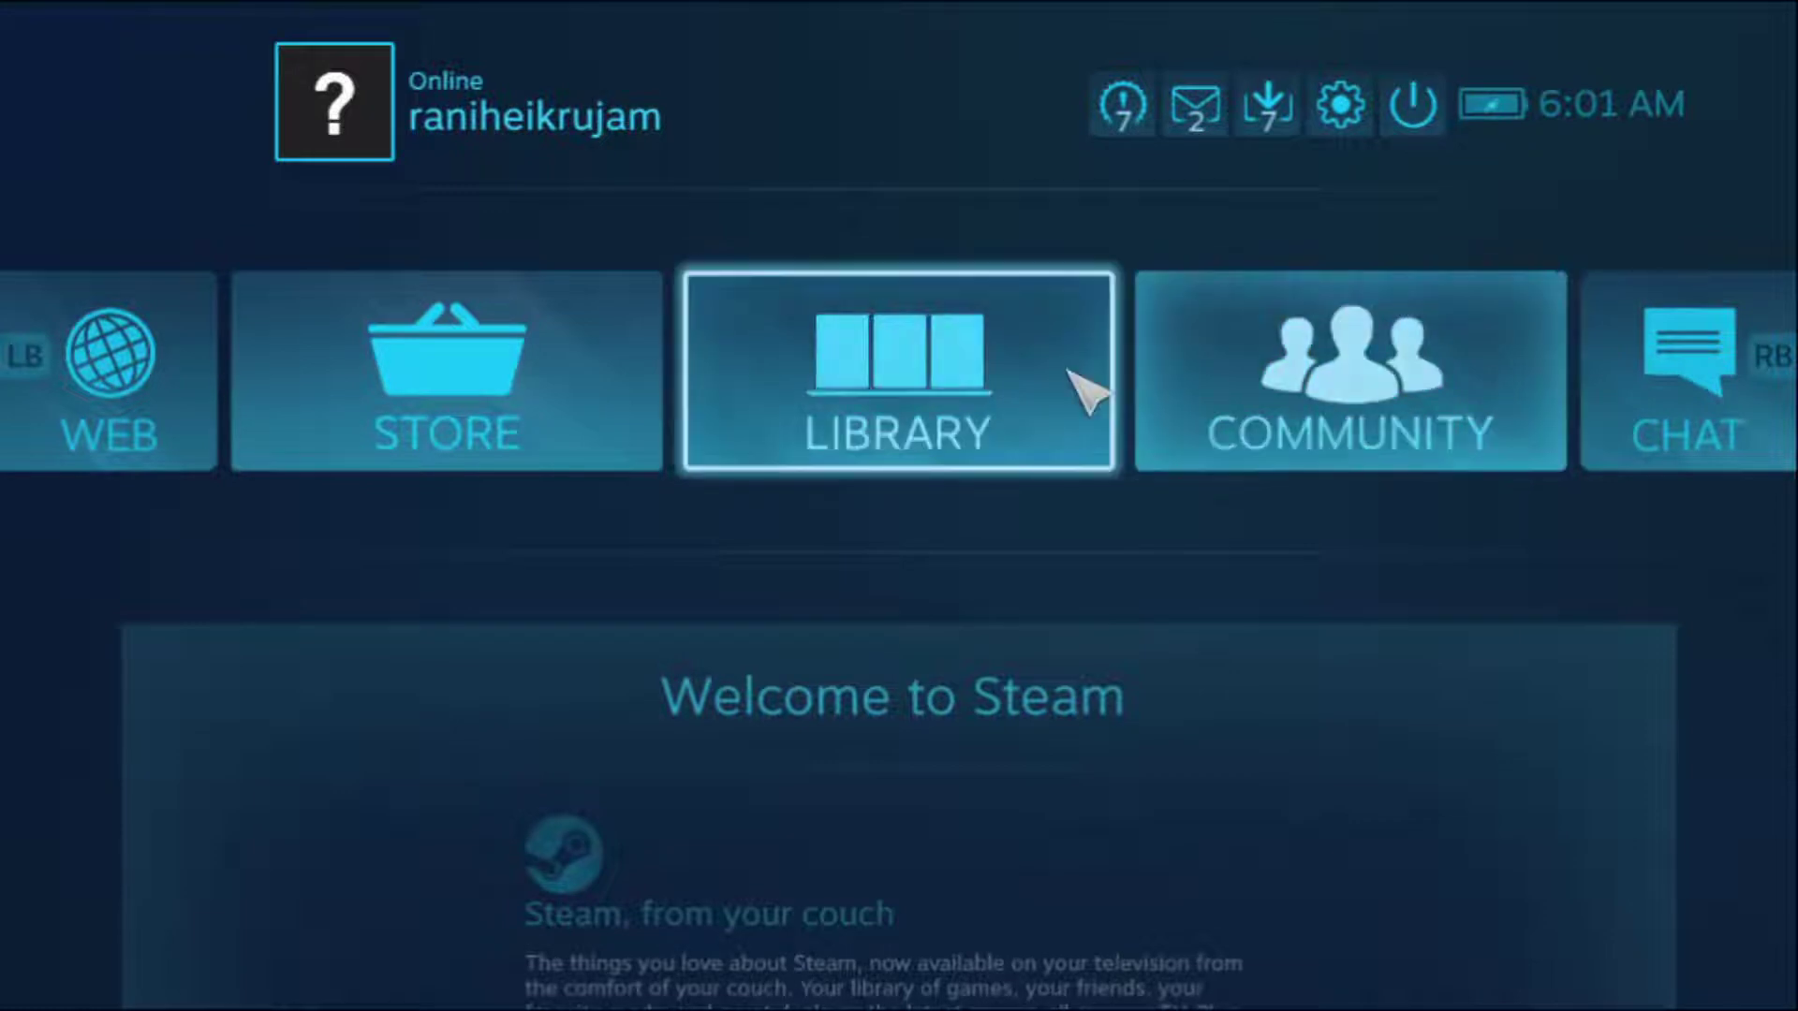
left_click(964, 395)
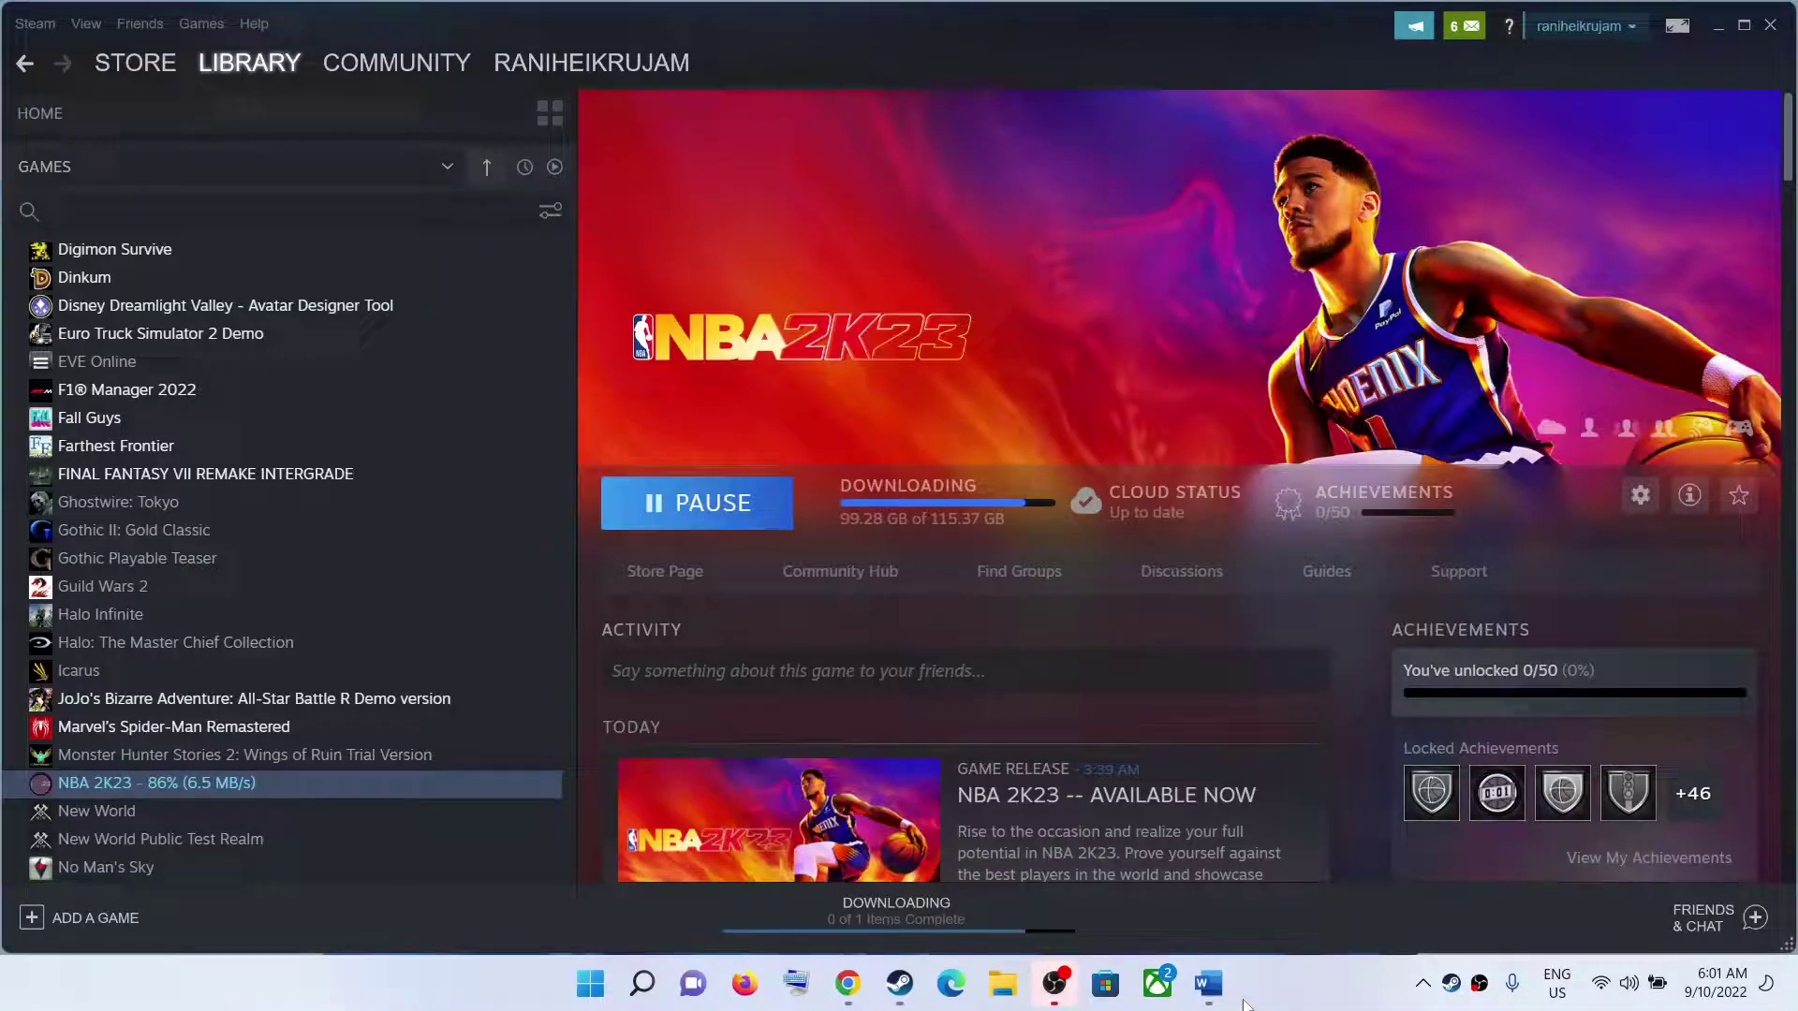
Scroll the Word guide to Step 8 on forcing Steam Input on or off, then minimize Word
left_click(1209, 985)
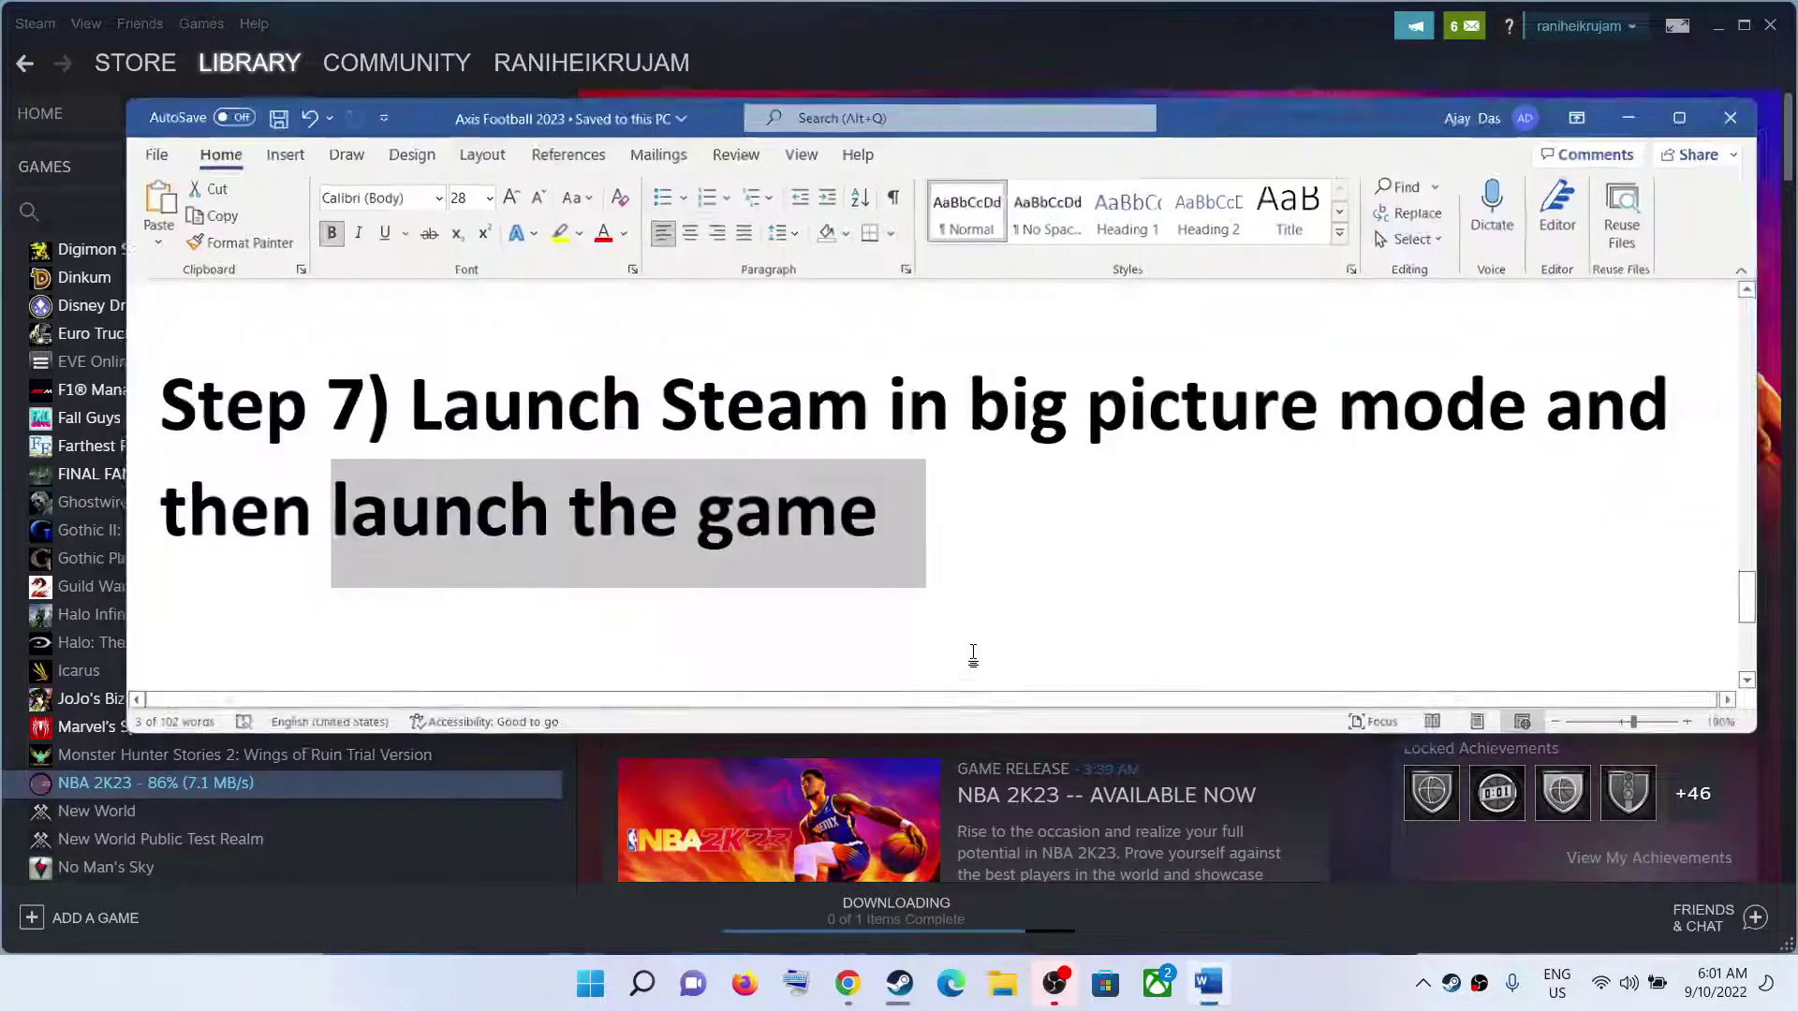
scroll(843, 590, "down", 3)
scroll(843, 590, "down", 2)
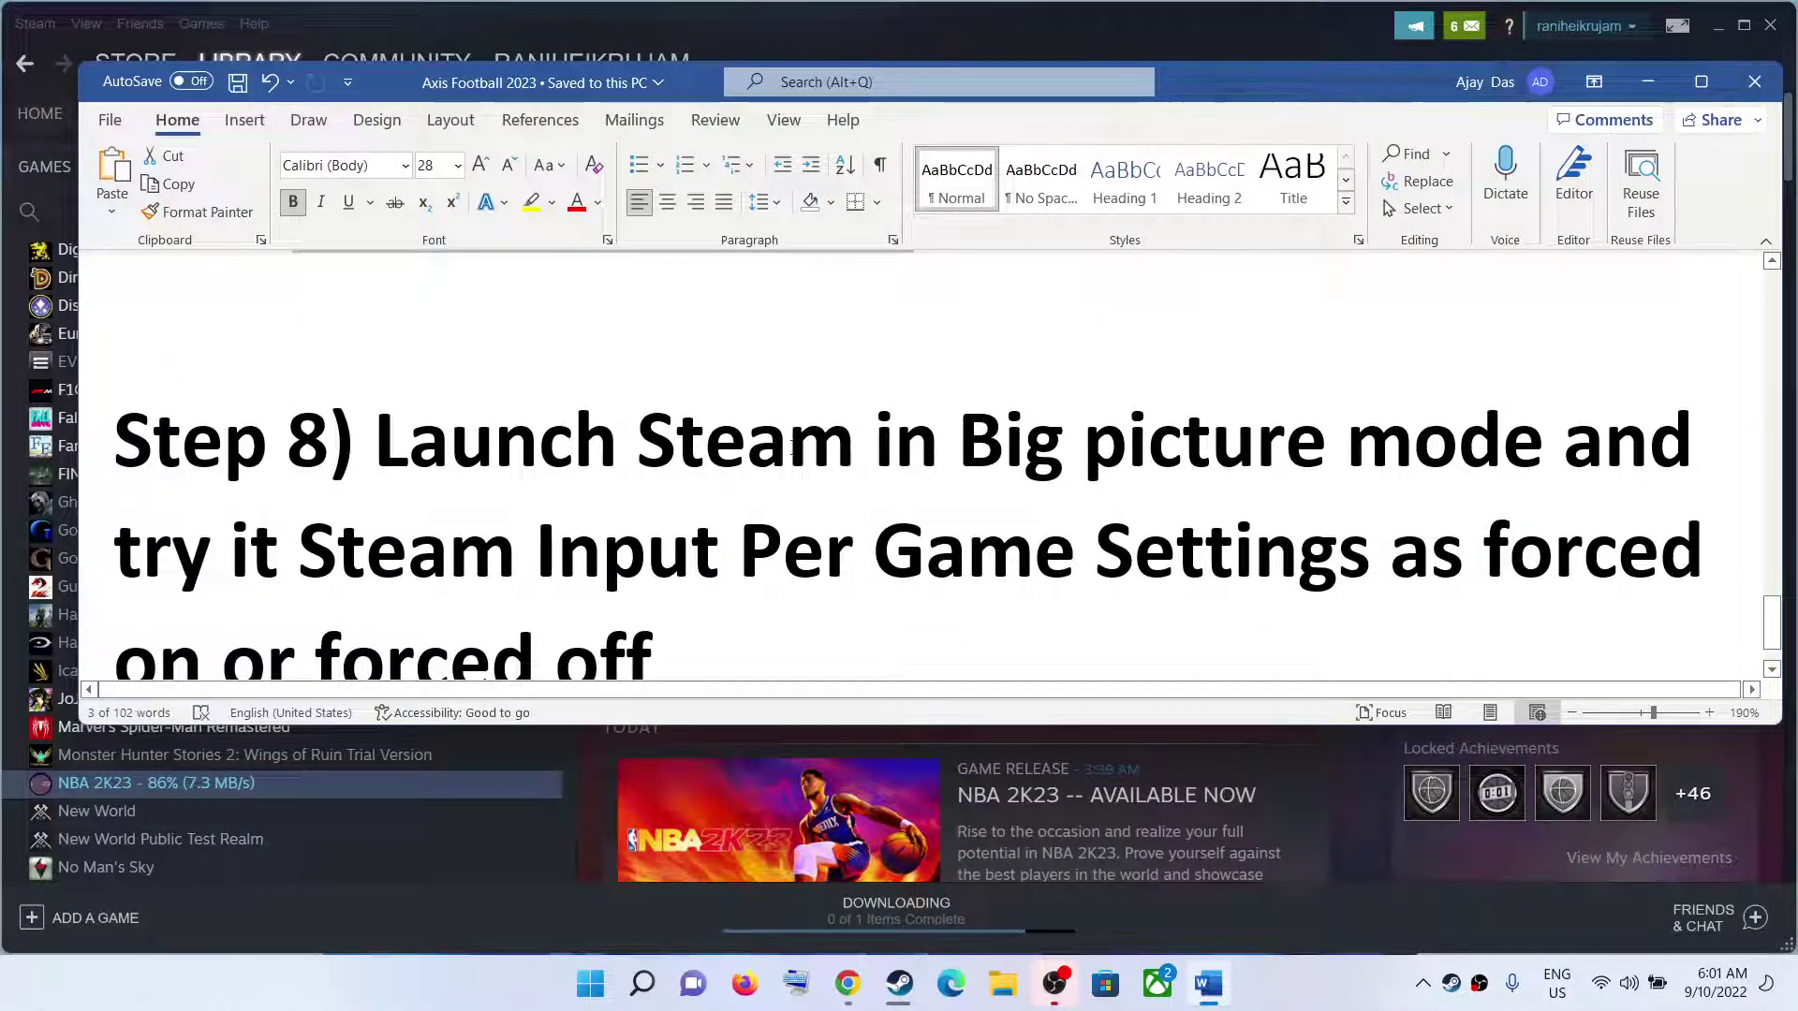
left_click_drag(639, 440, 1344, 440)
scroll(946, 505, "down", 1)
left_click_drag(300, 472, 781, 585)
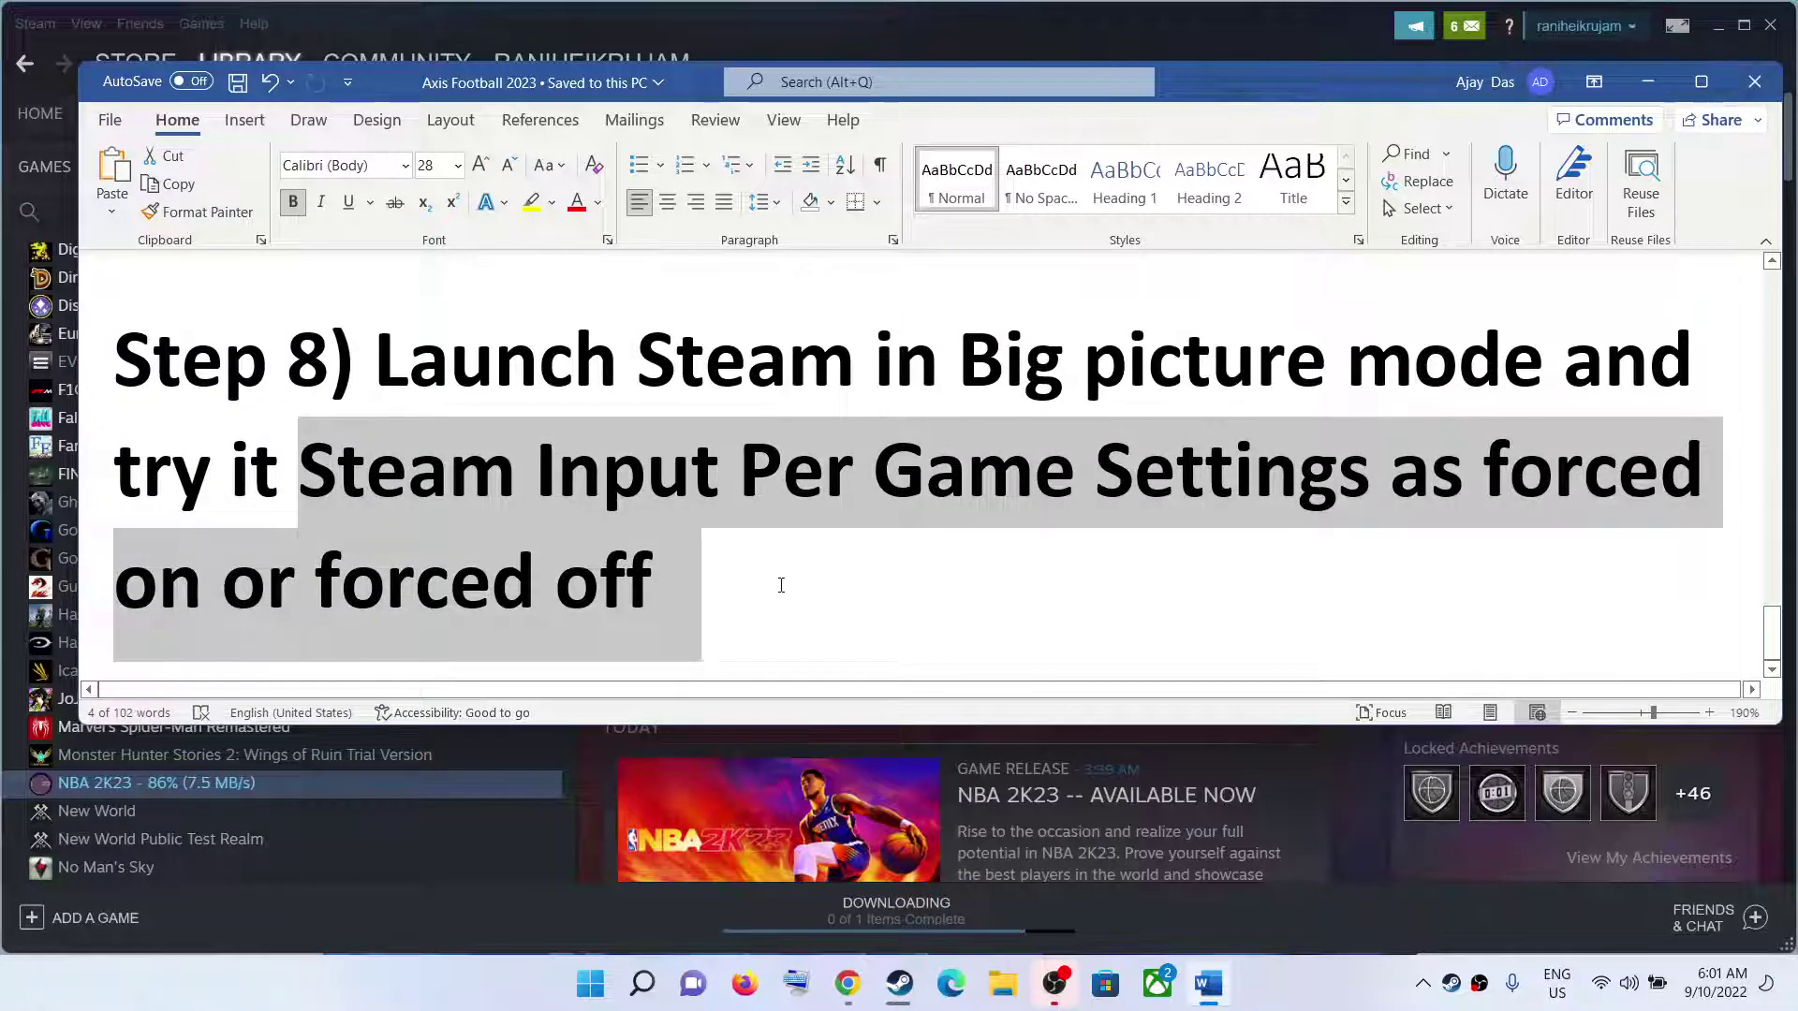
left_click(1648, 81)
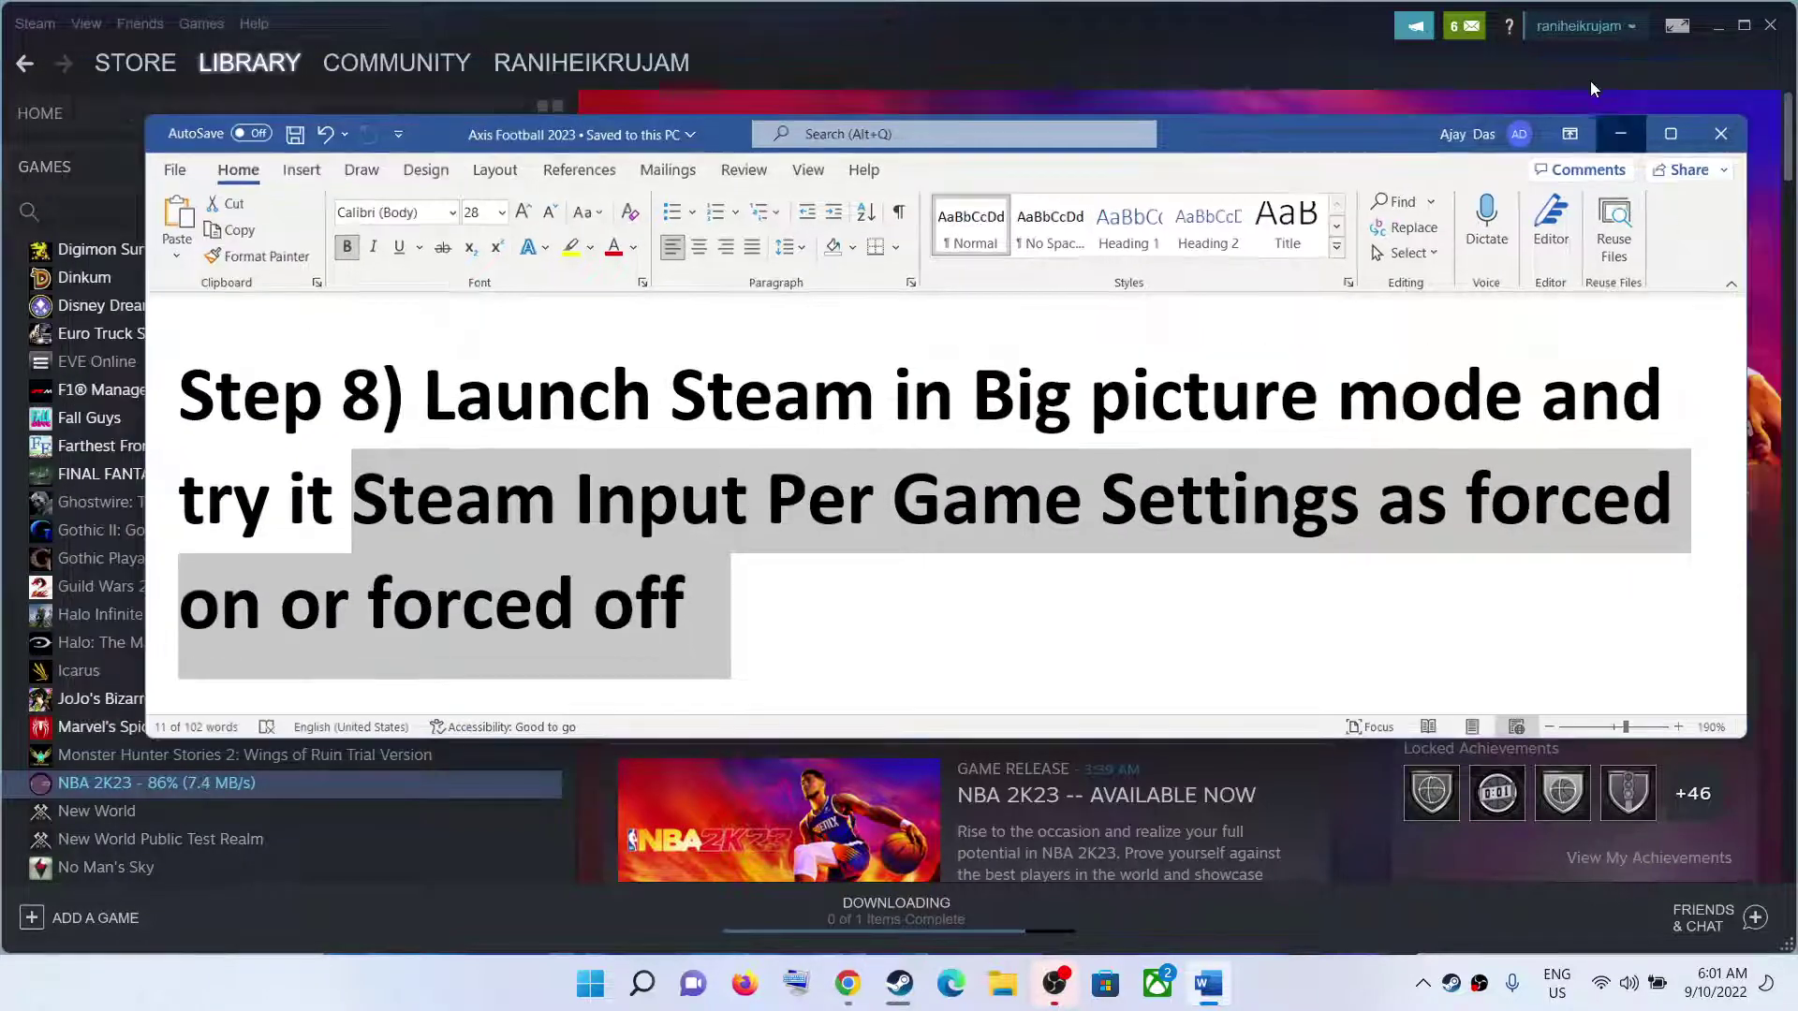
Relaunch Big Picture mode, dismiss the Steam Error, and open the Library tile
left_click(1685, 28)
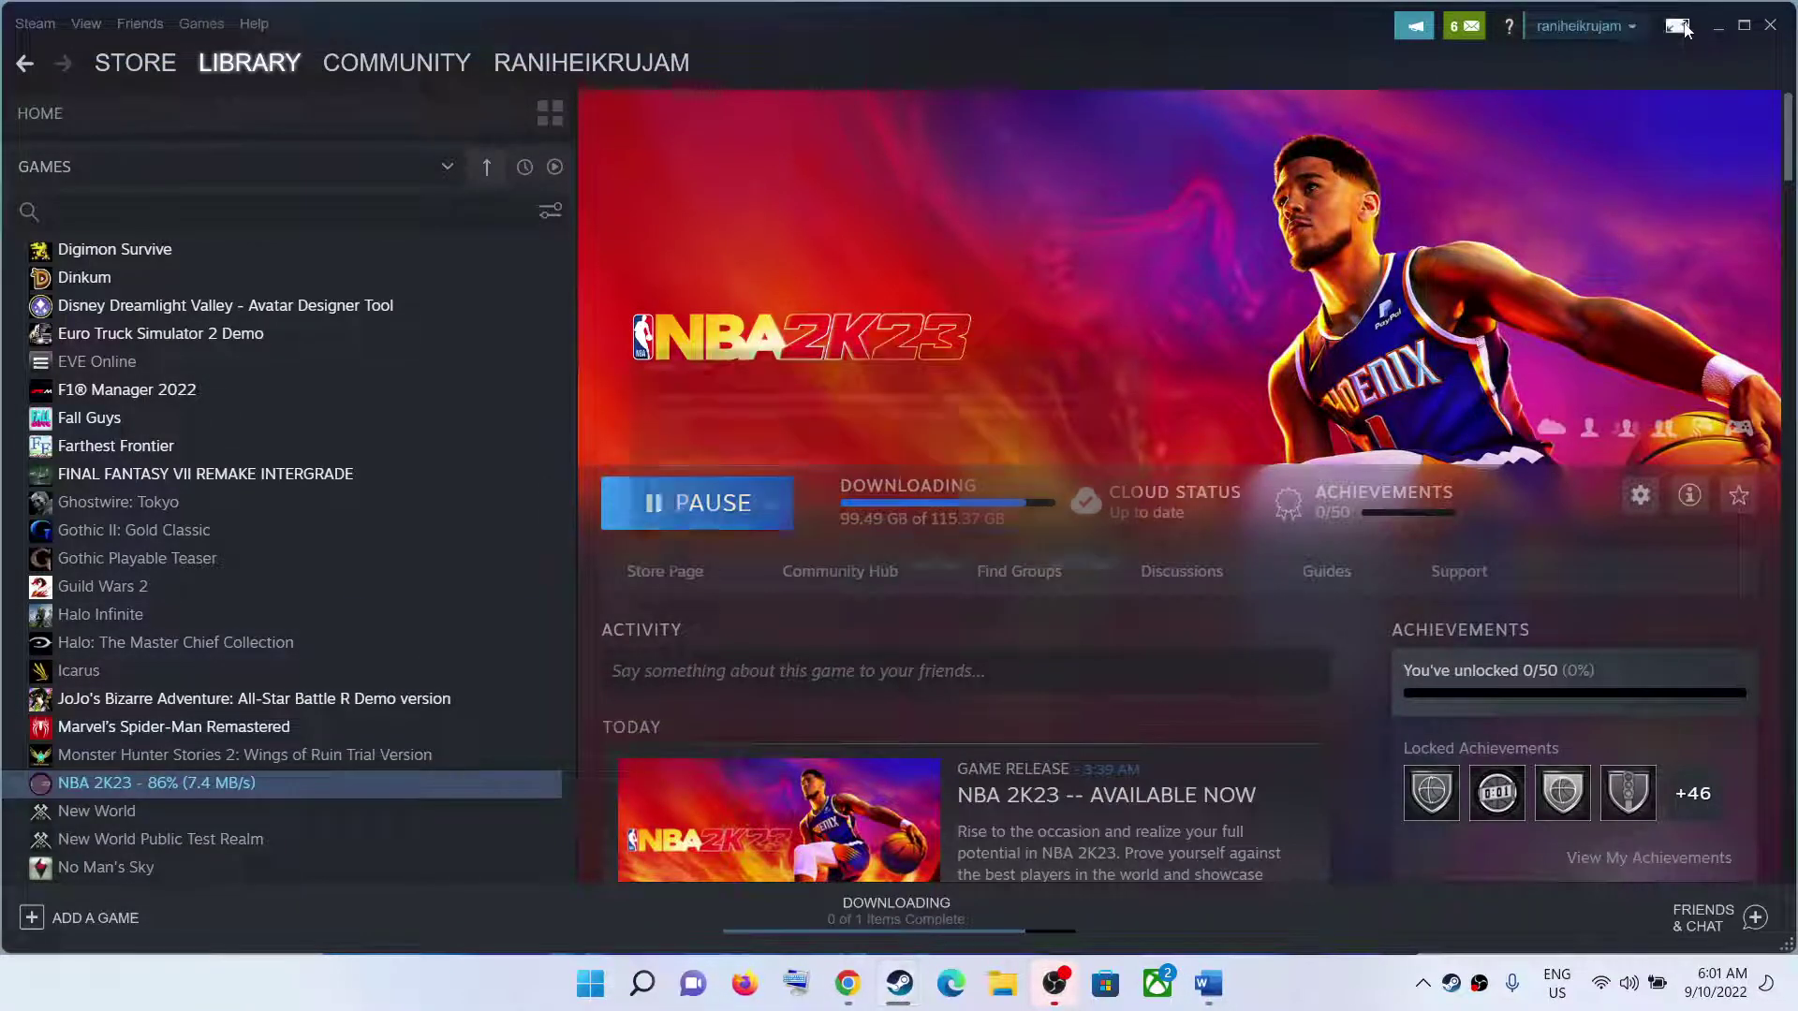
left_click(947, 581)
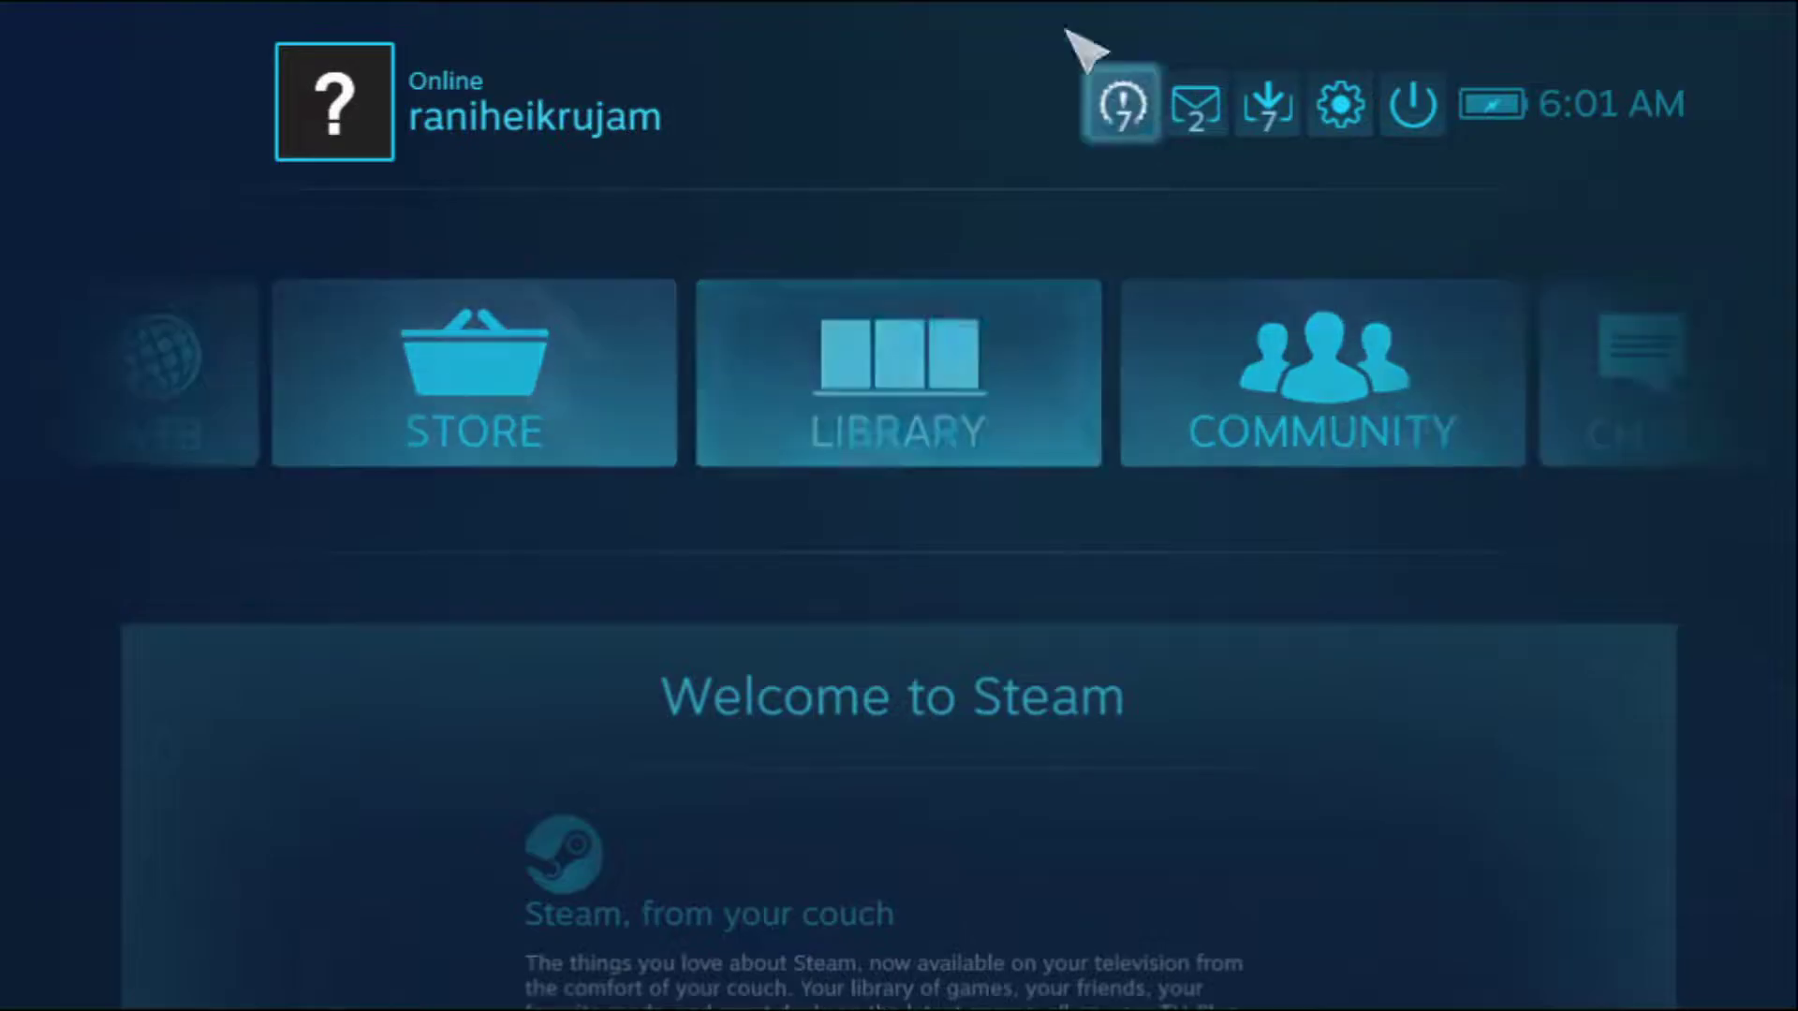
left_click(955, 351)
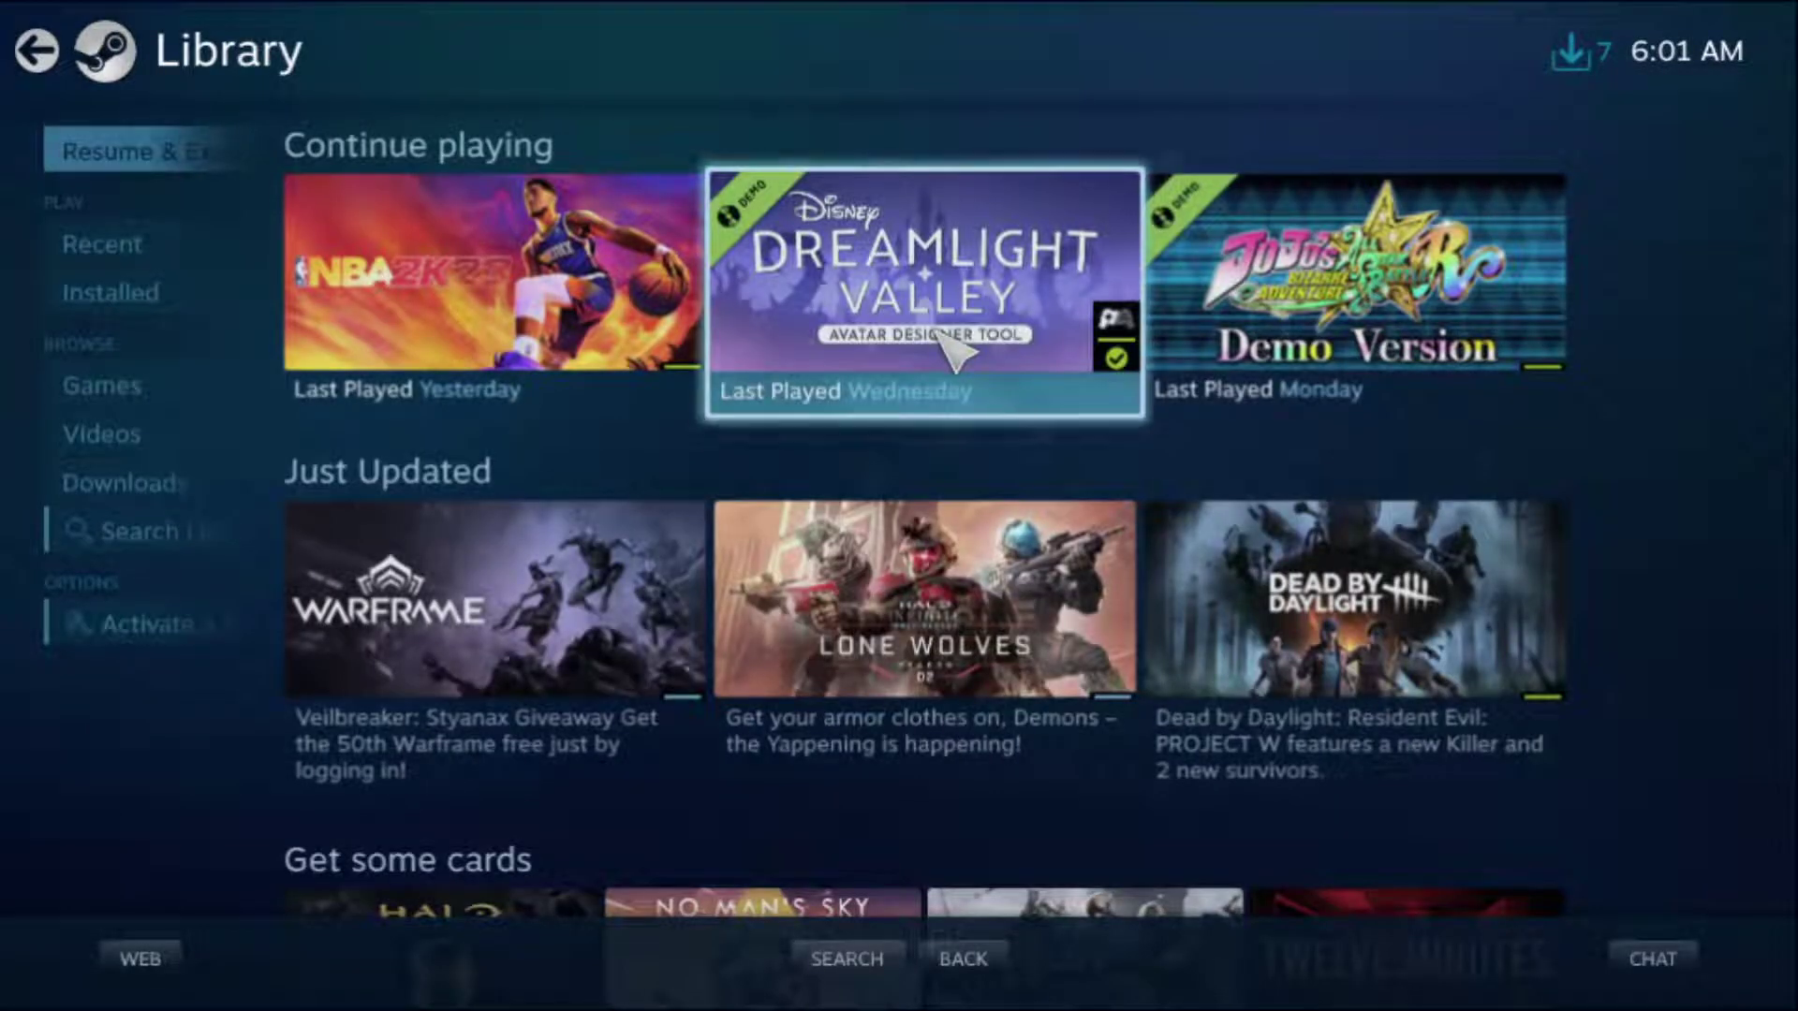
In NBA 2K23's Manage Game > Controller Options, set Steam Input to Forced On
left_click(613, 328)
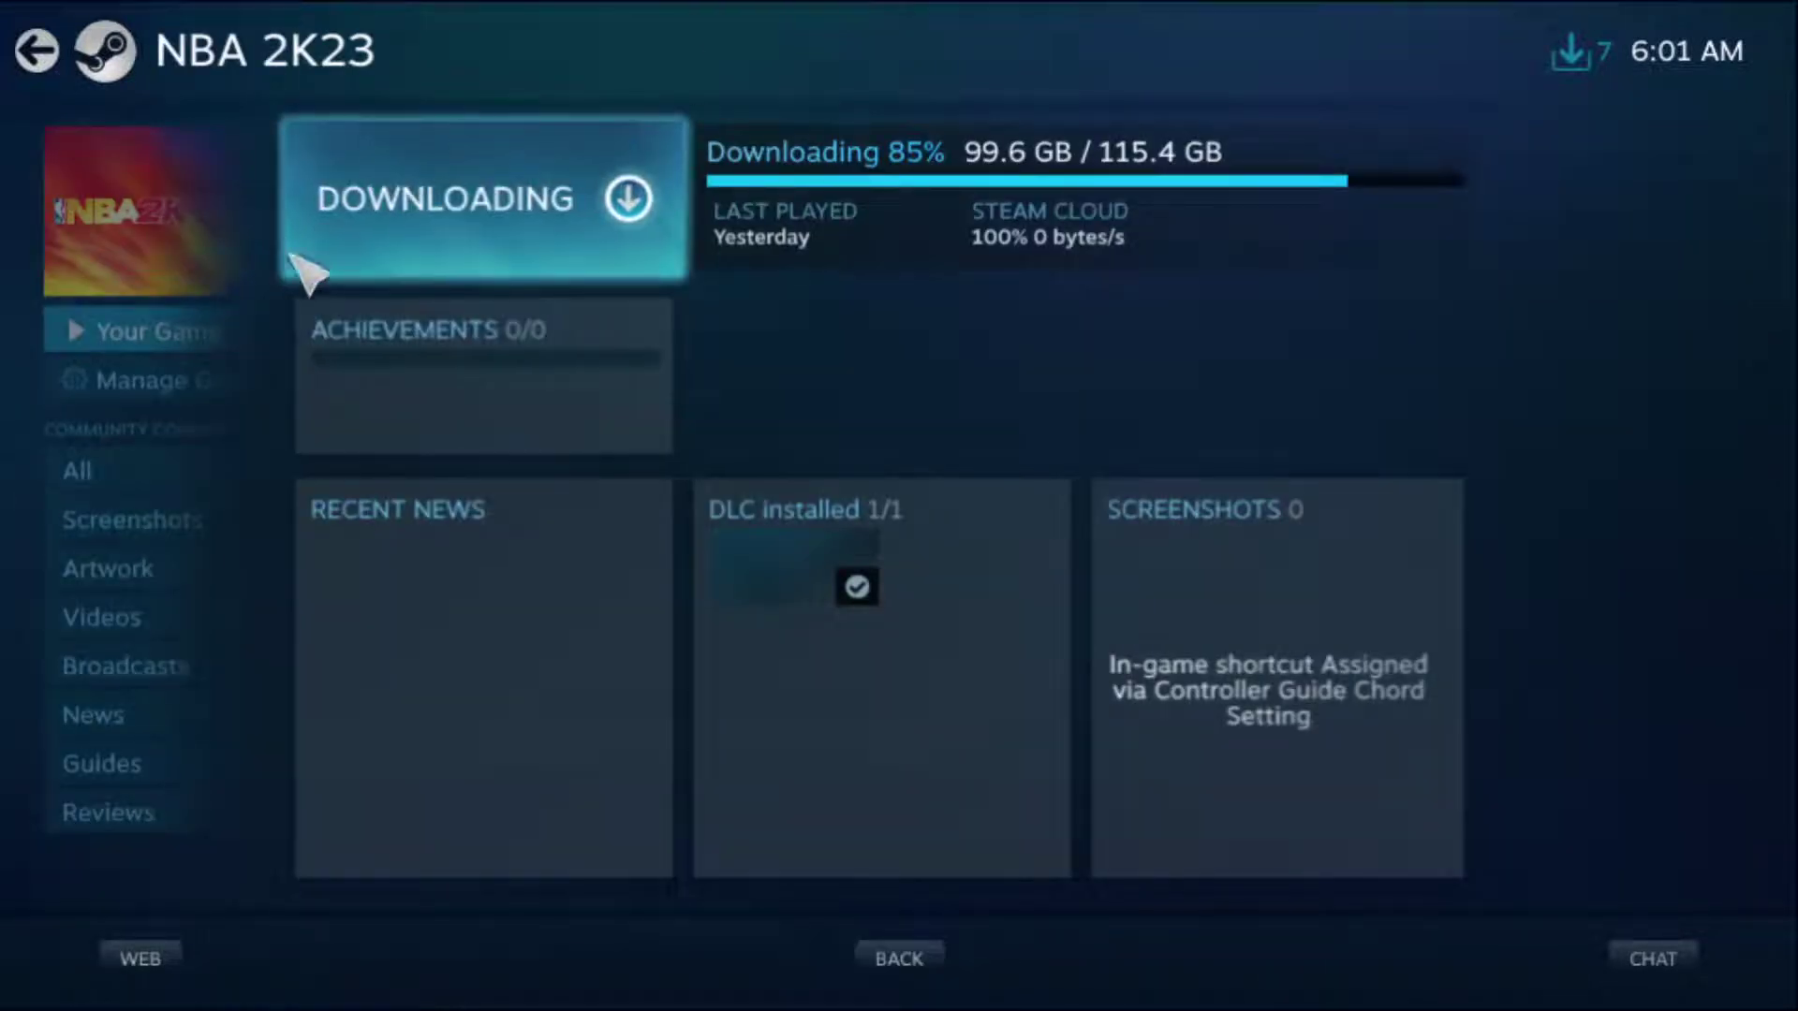
left_click(279, 384)
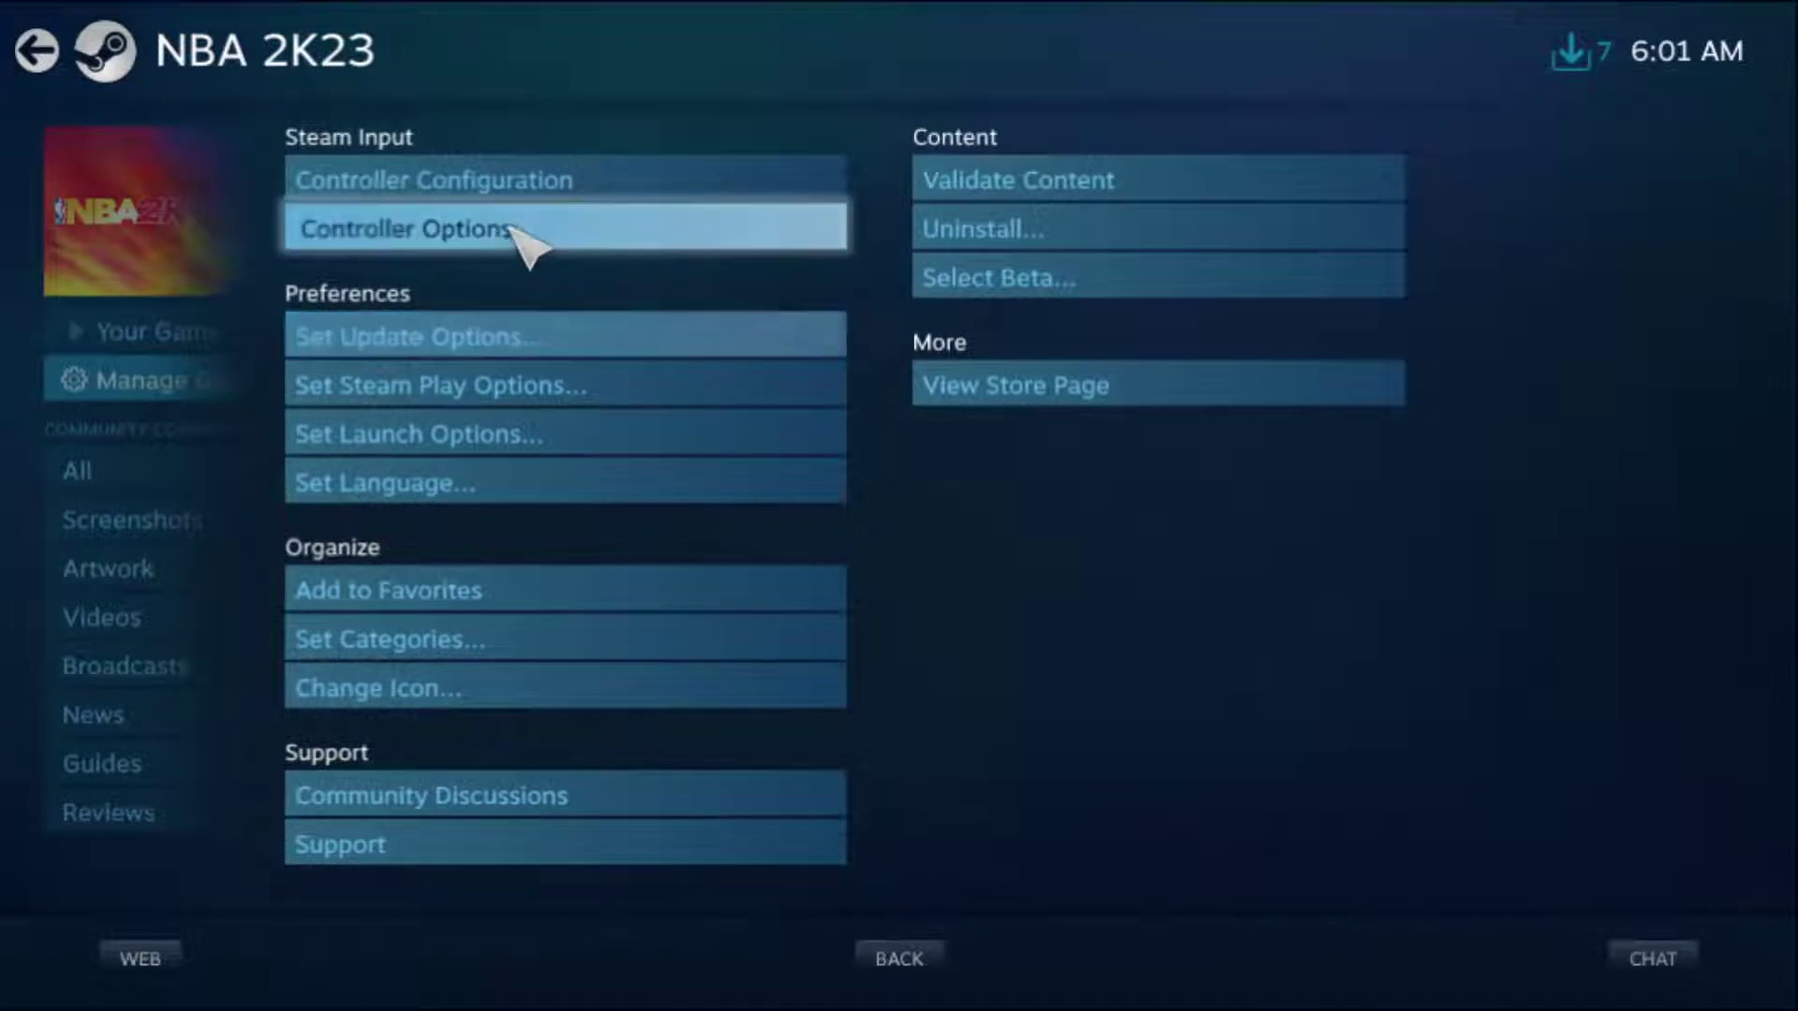
left_click(527, 227)
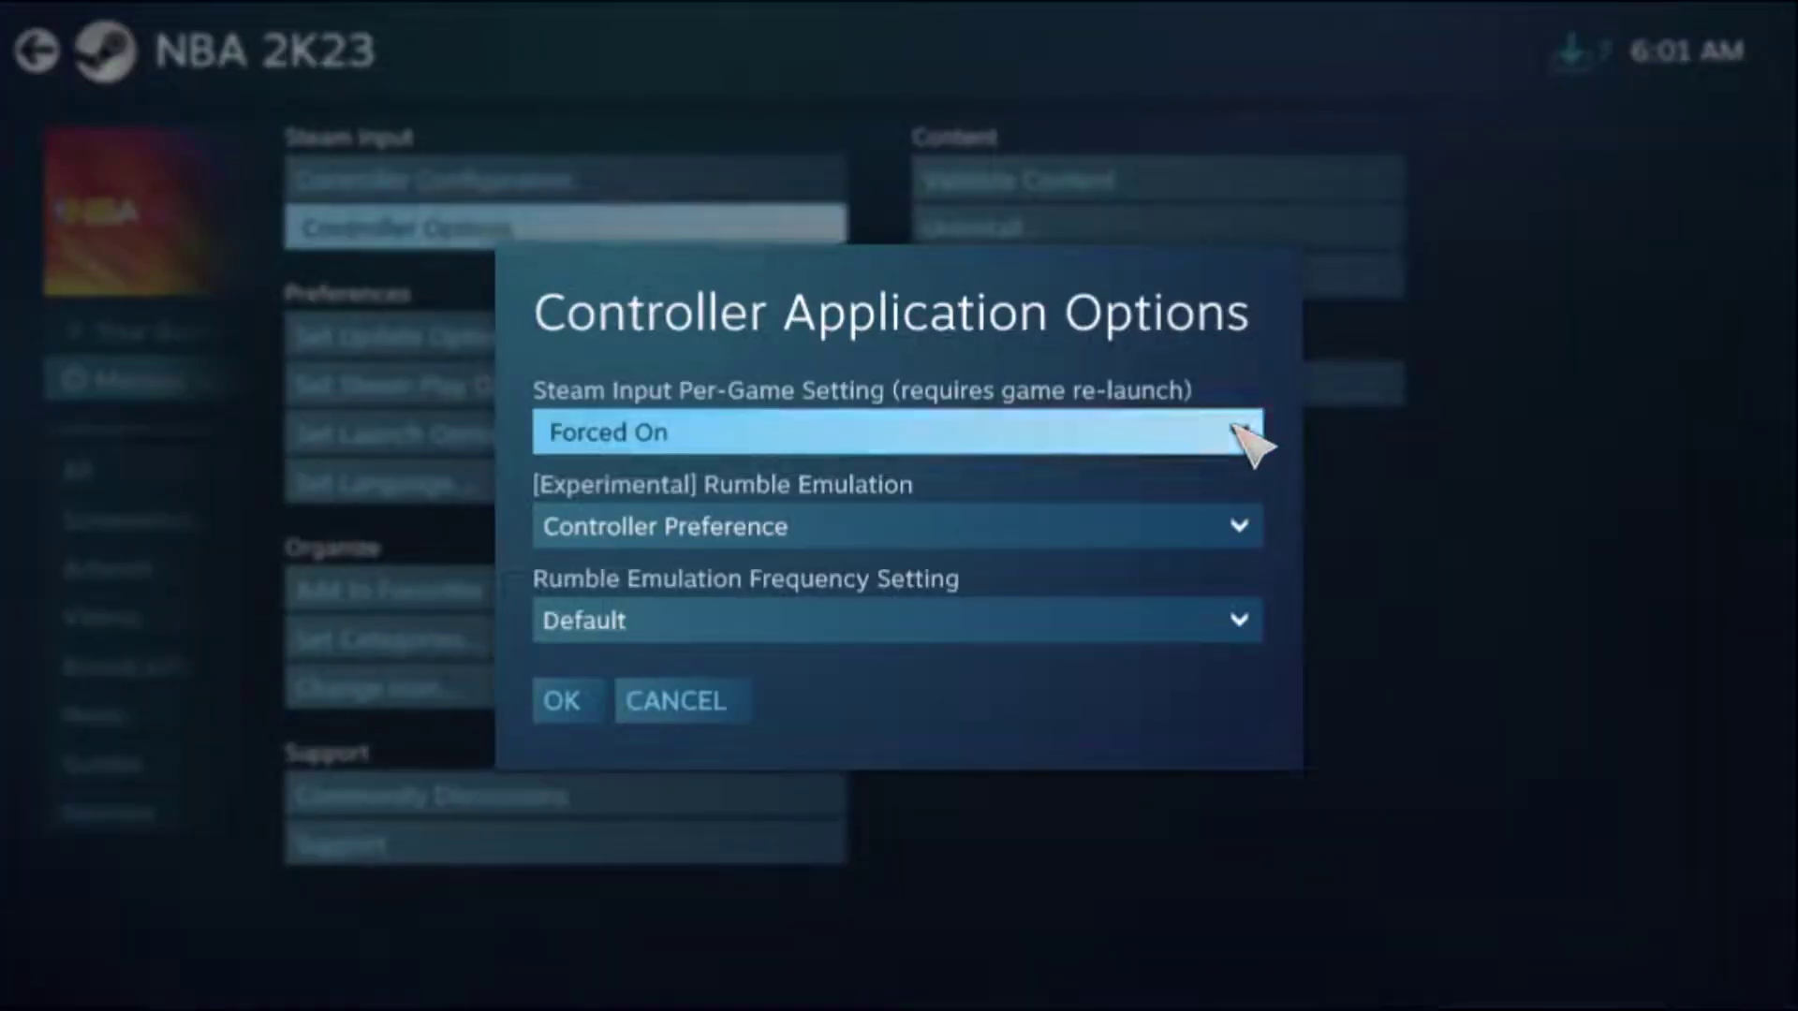
left_click(1236, 429)
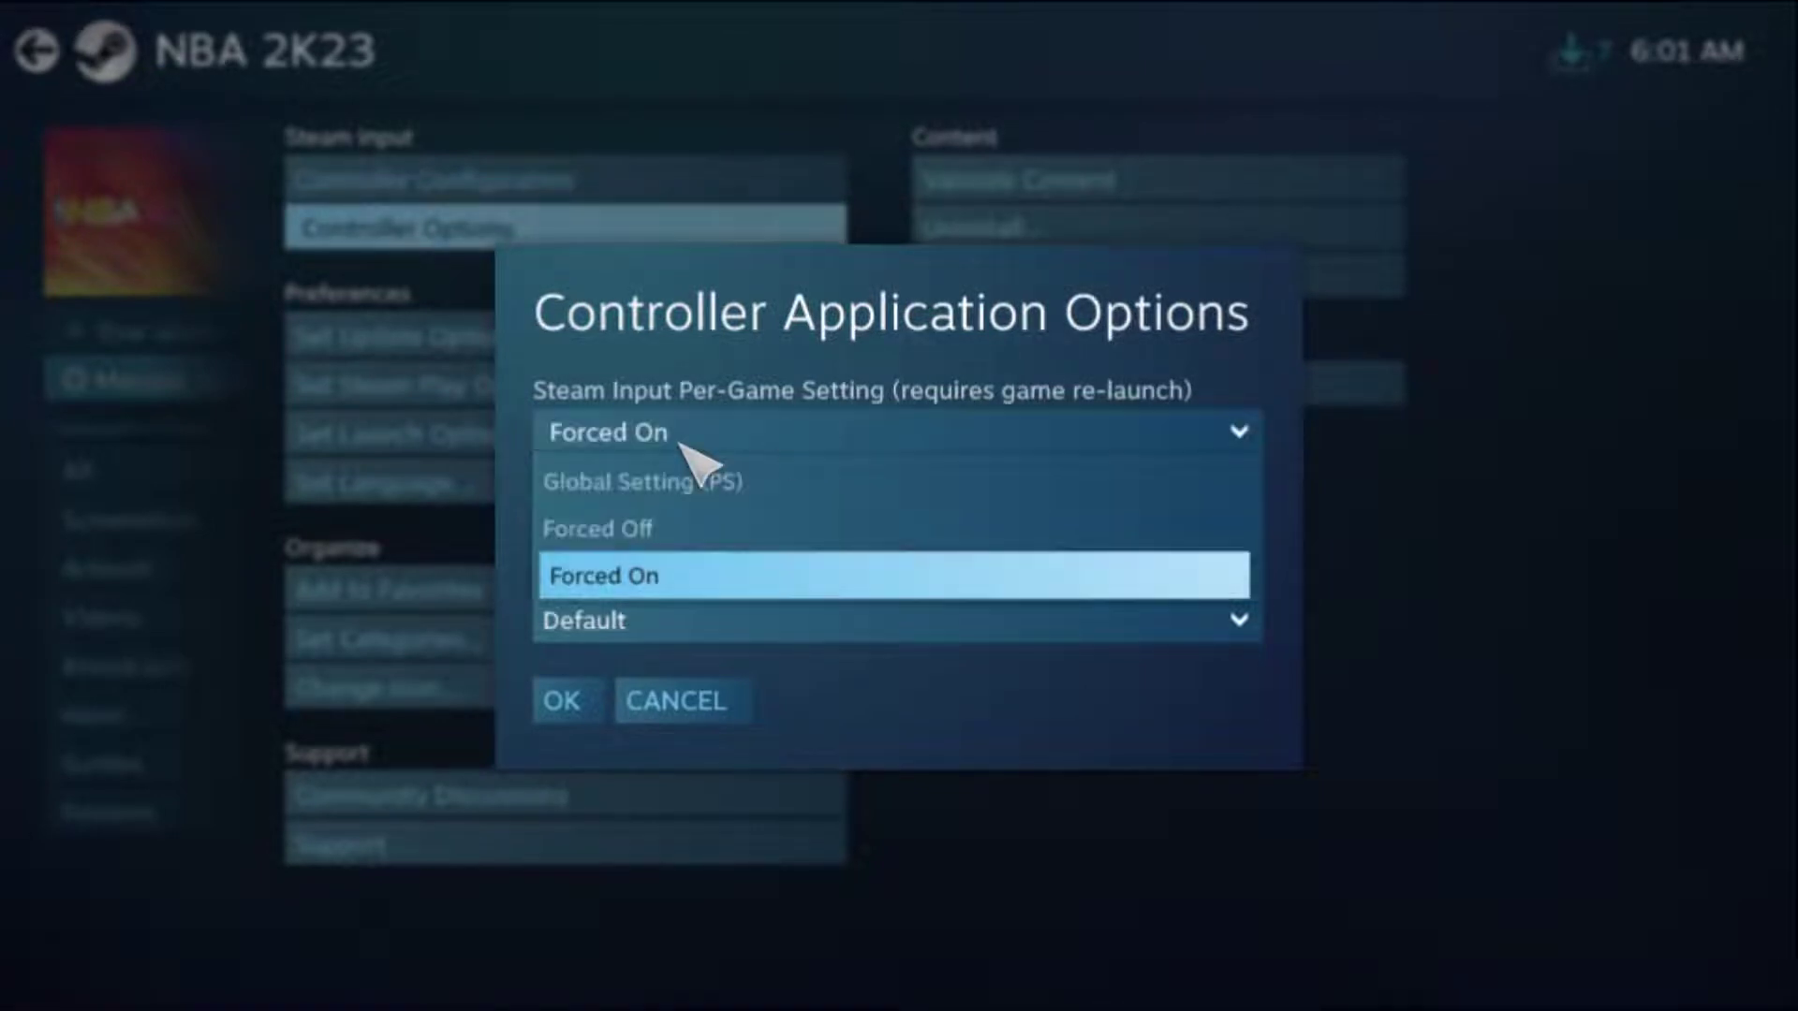
left_click(691, 586)
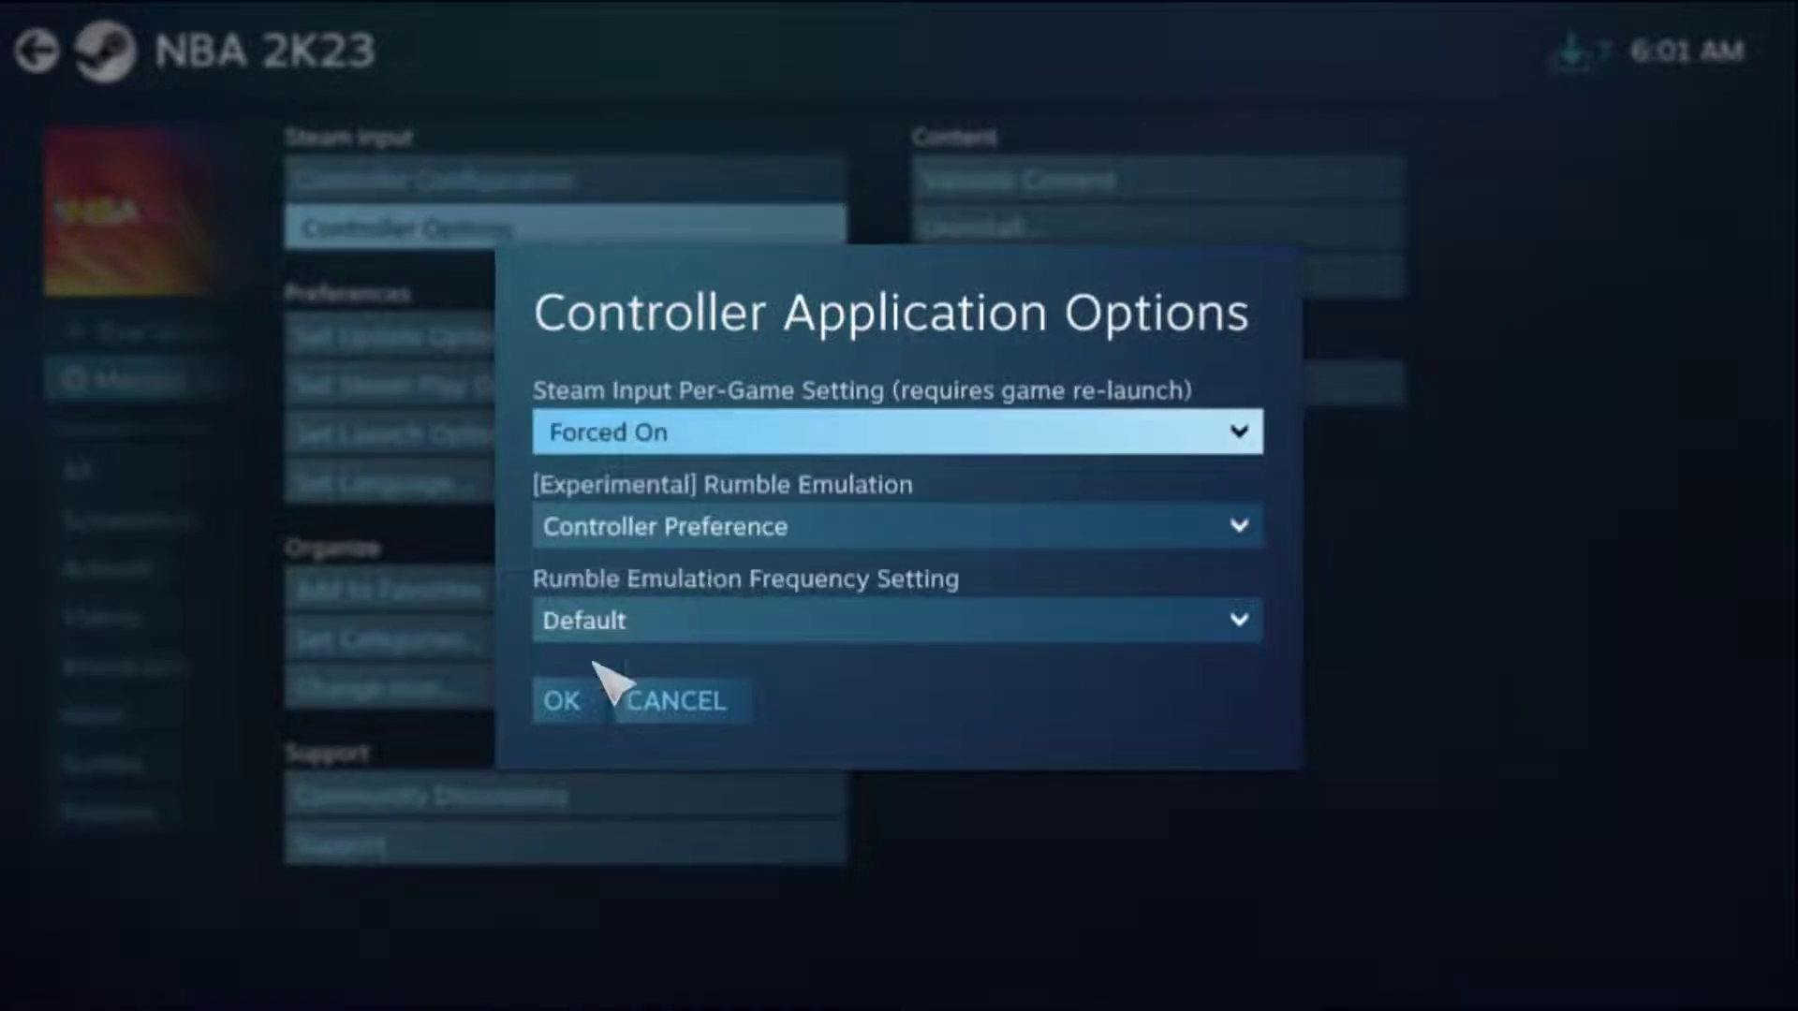
left_click(566, 702)
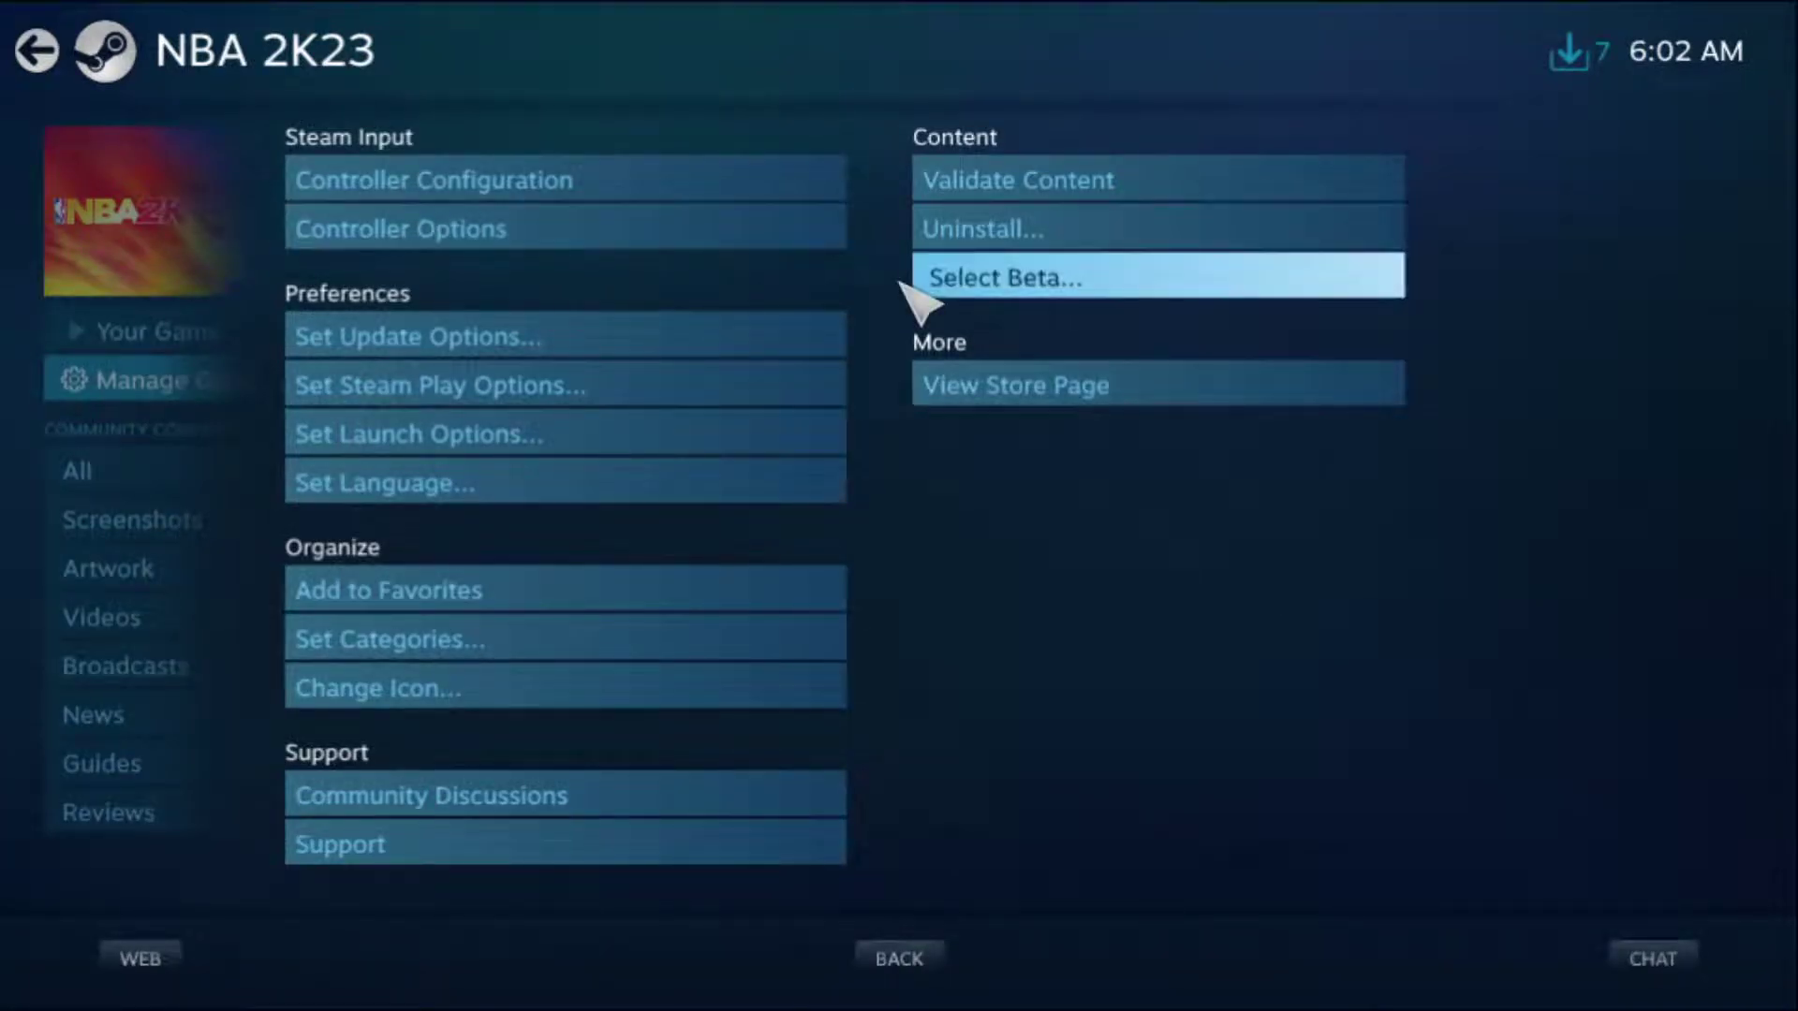
Reopen Controller Options and change the per-game Steam Input setting to Forced Off
left_click(486, 234)
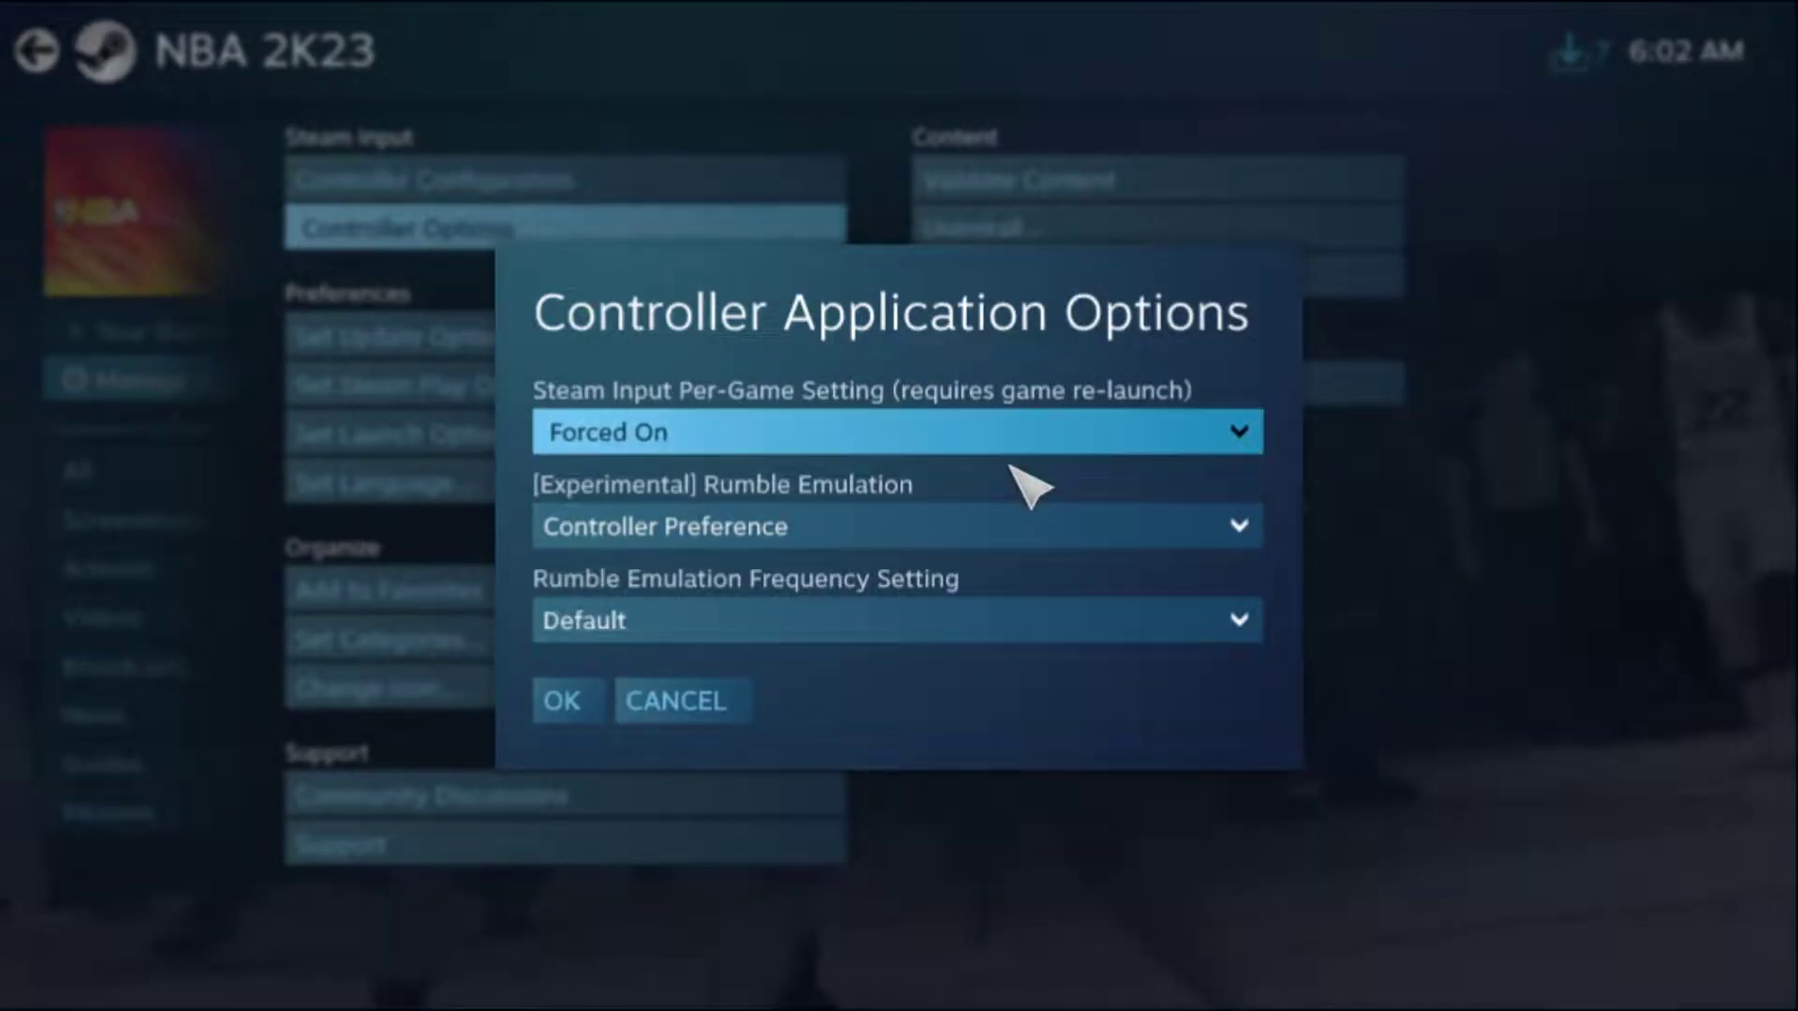
left_click(1266, 433)
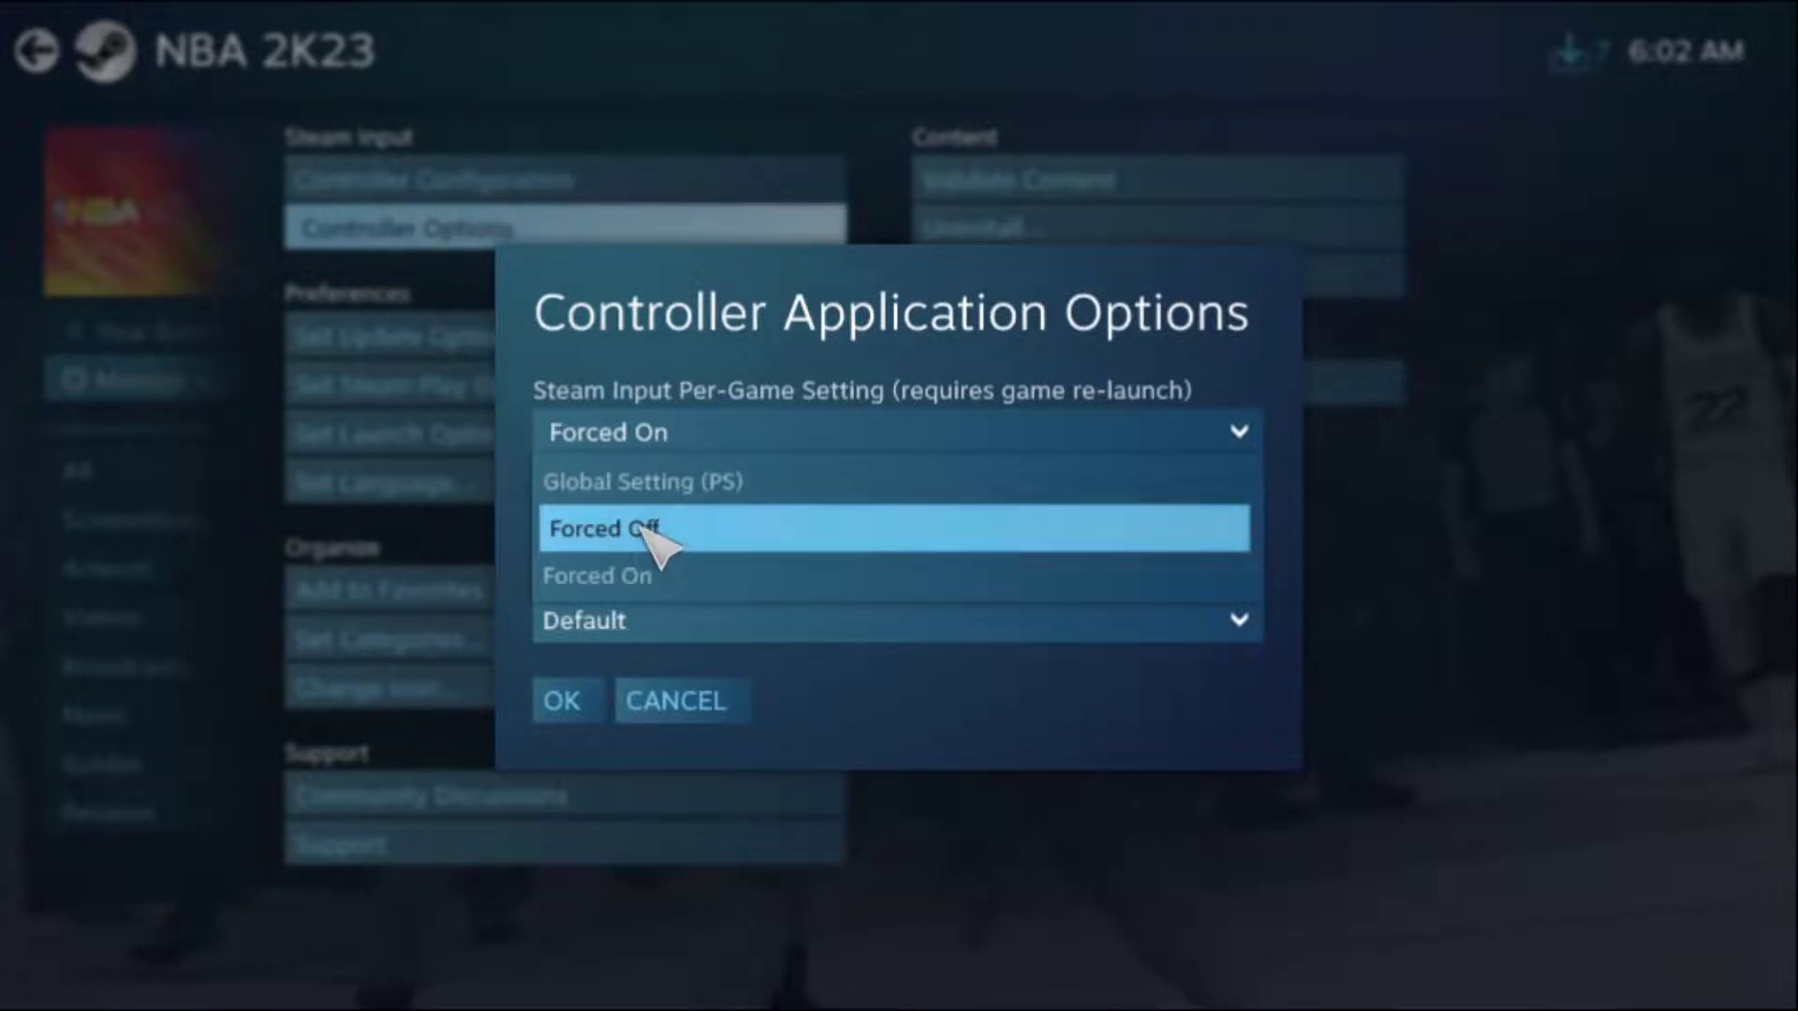
left_click(653, 541)
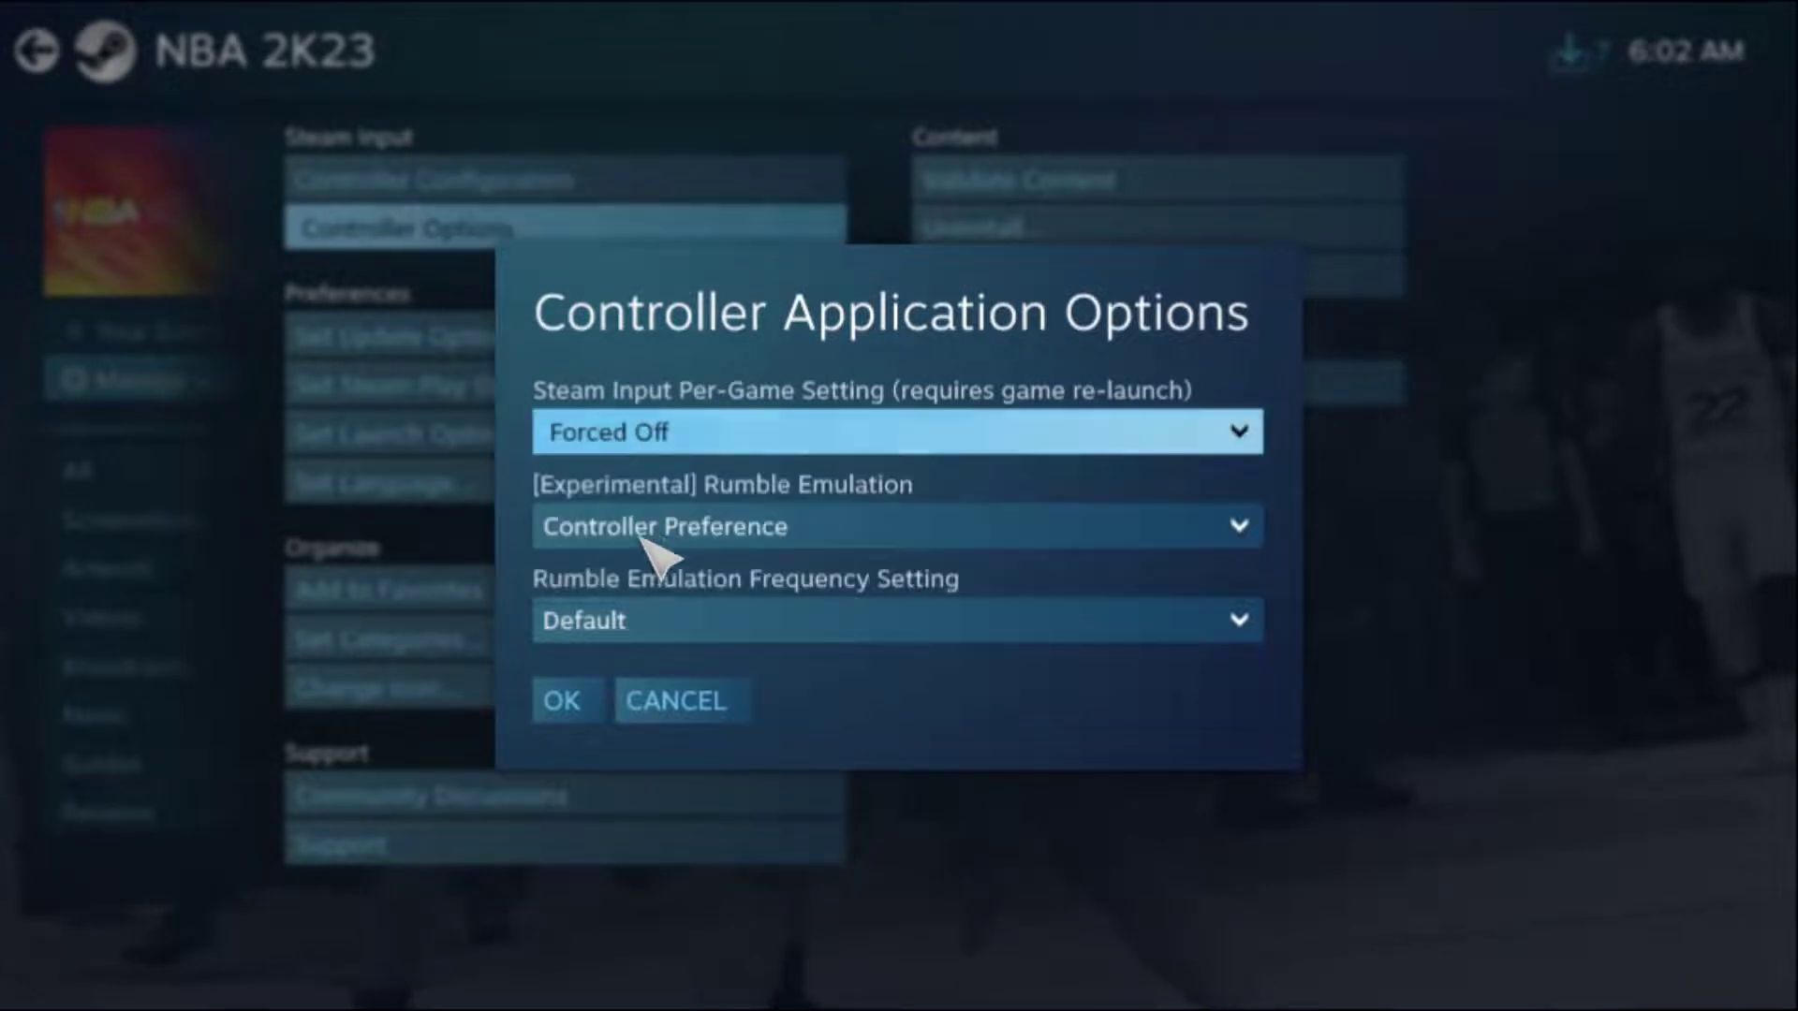
left_click(575, 709)
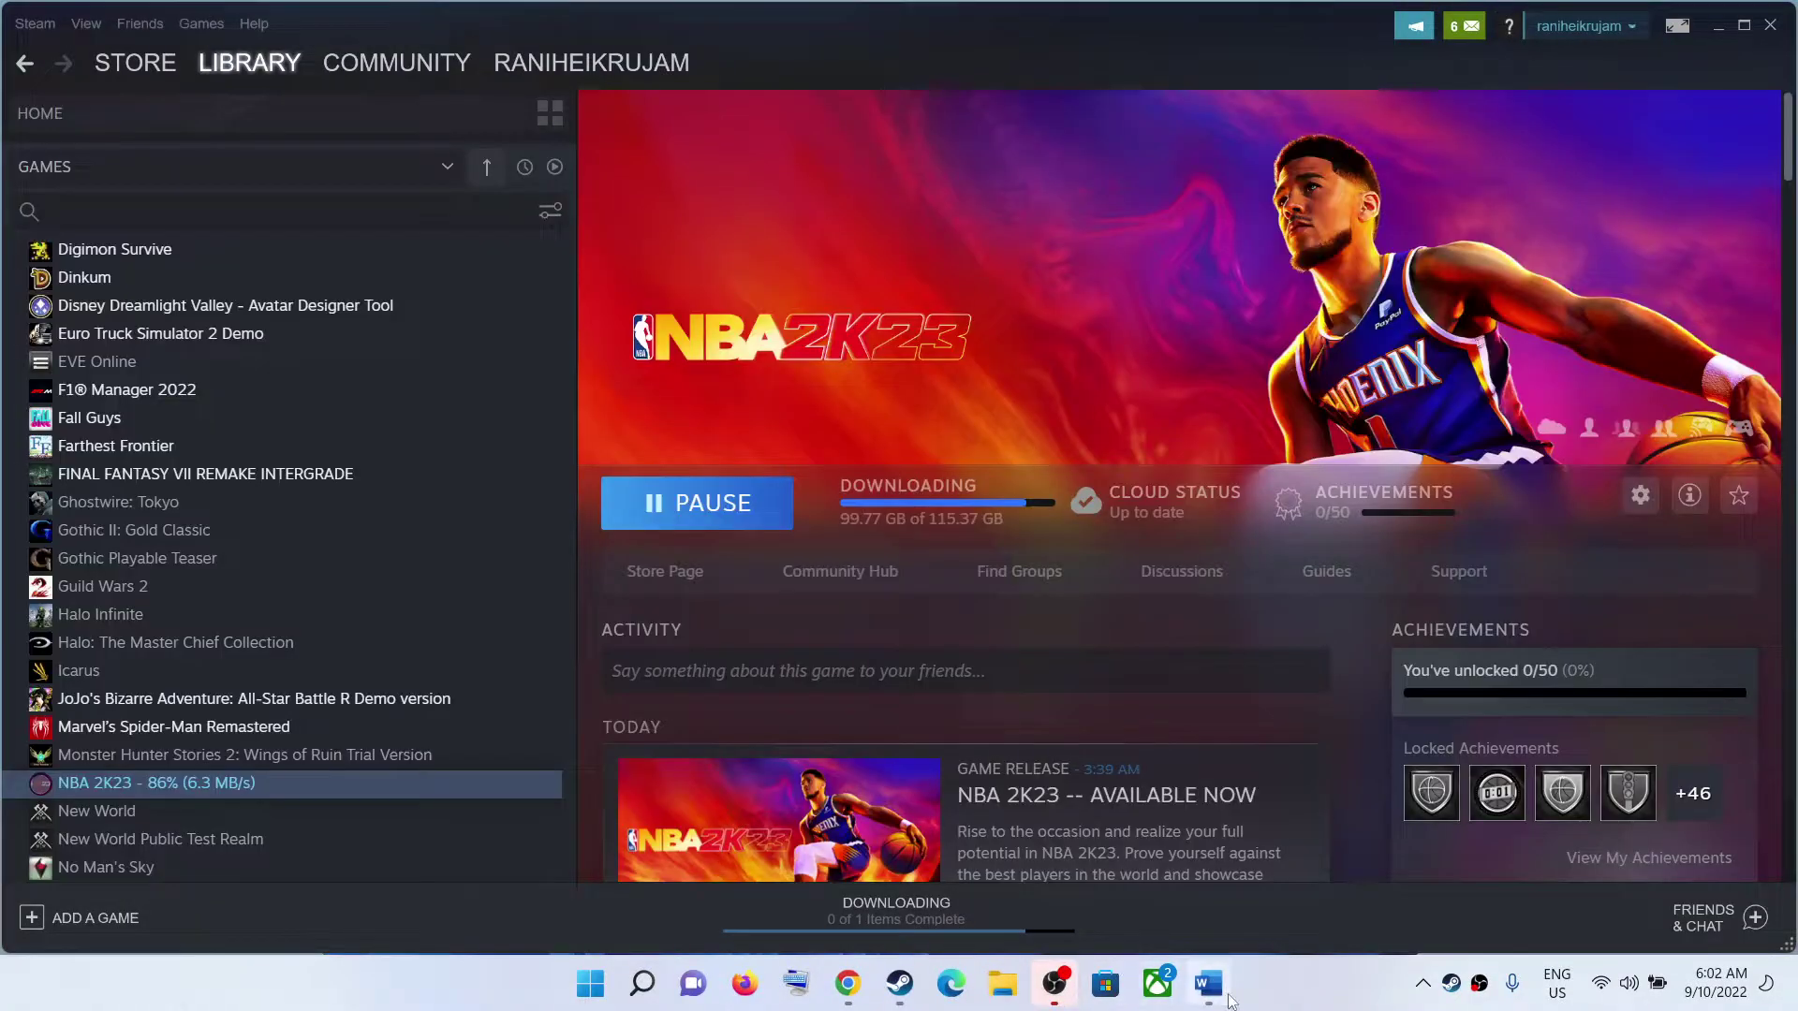
Exit Big Picture, minimize the Word document, and return to the Axis Football 2023 store page in desktop Steam
left_click(1208, 982)
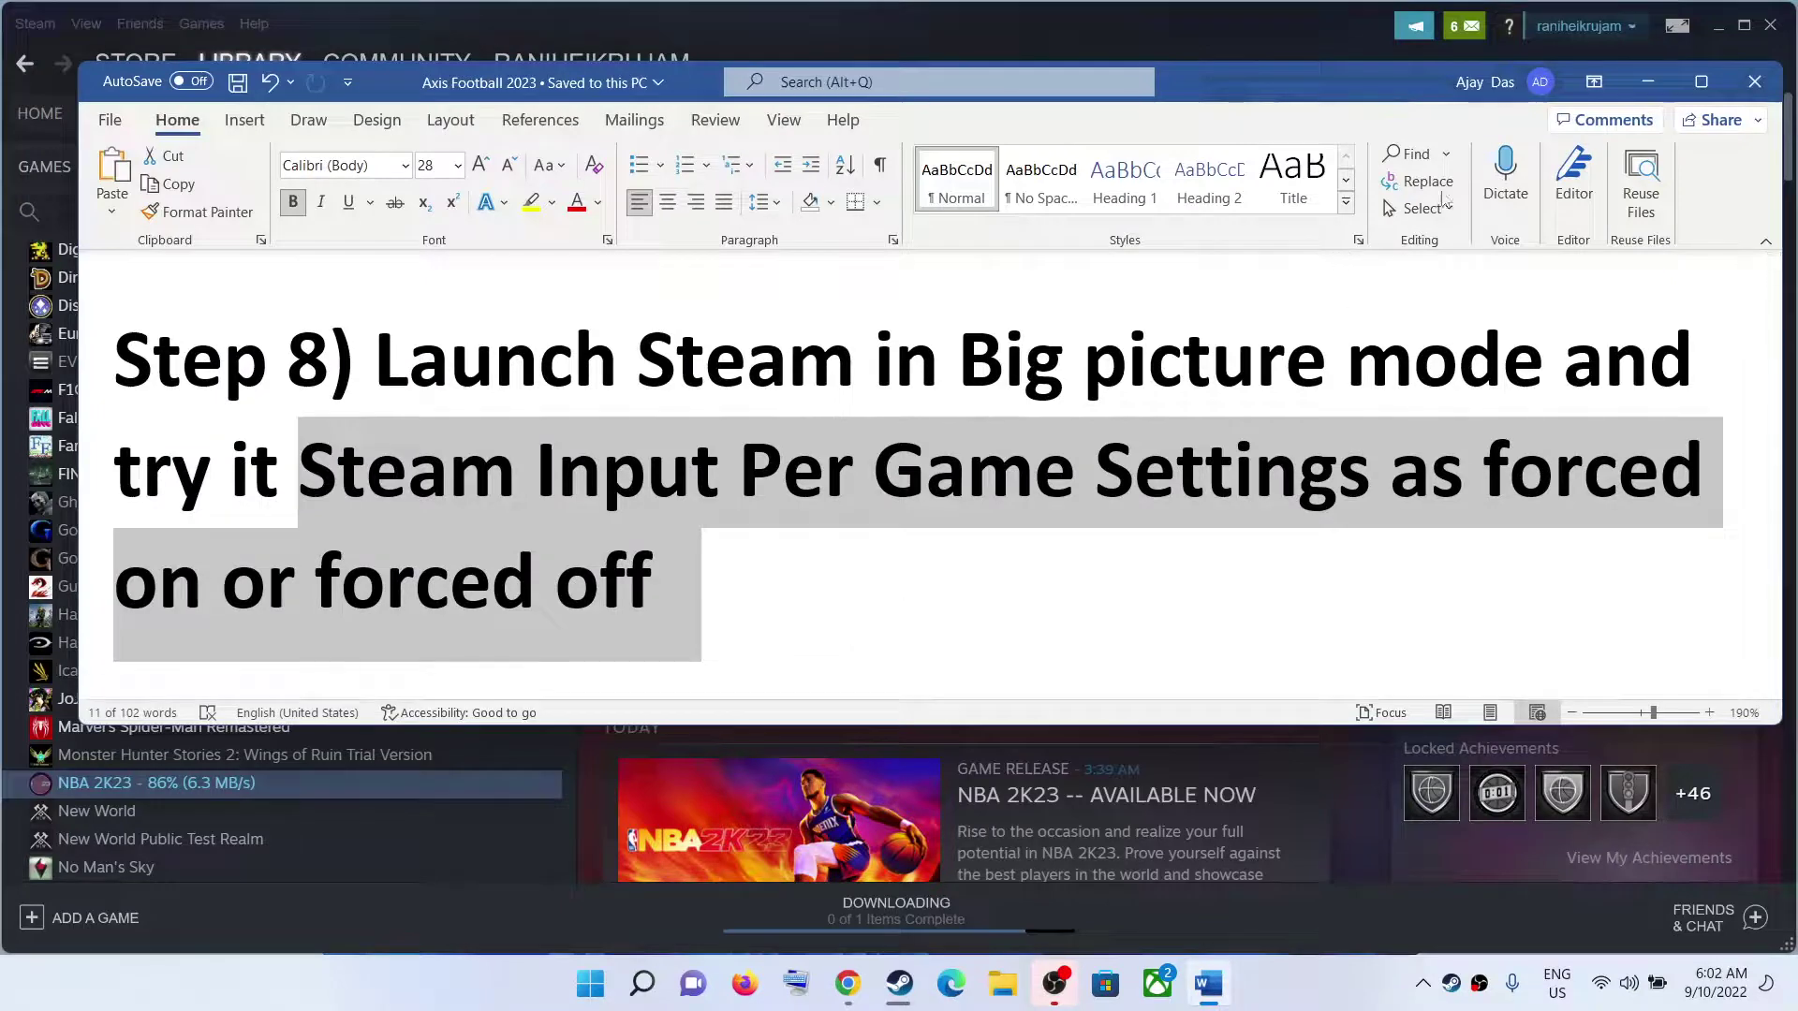
left_click(1645, 82)
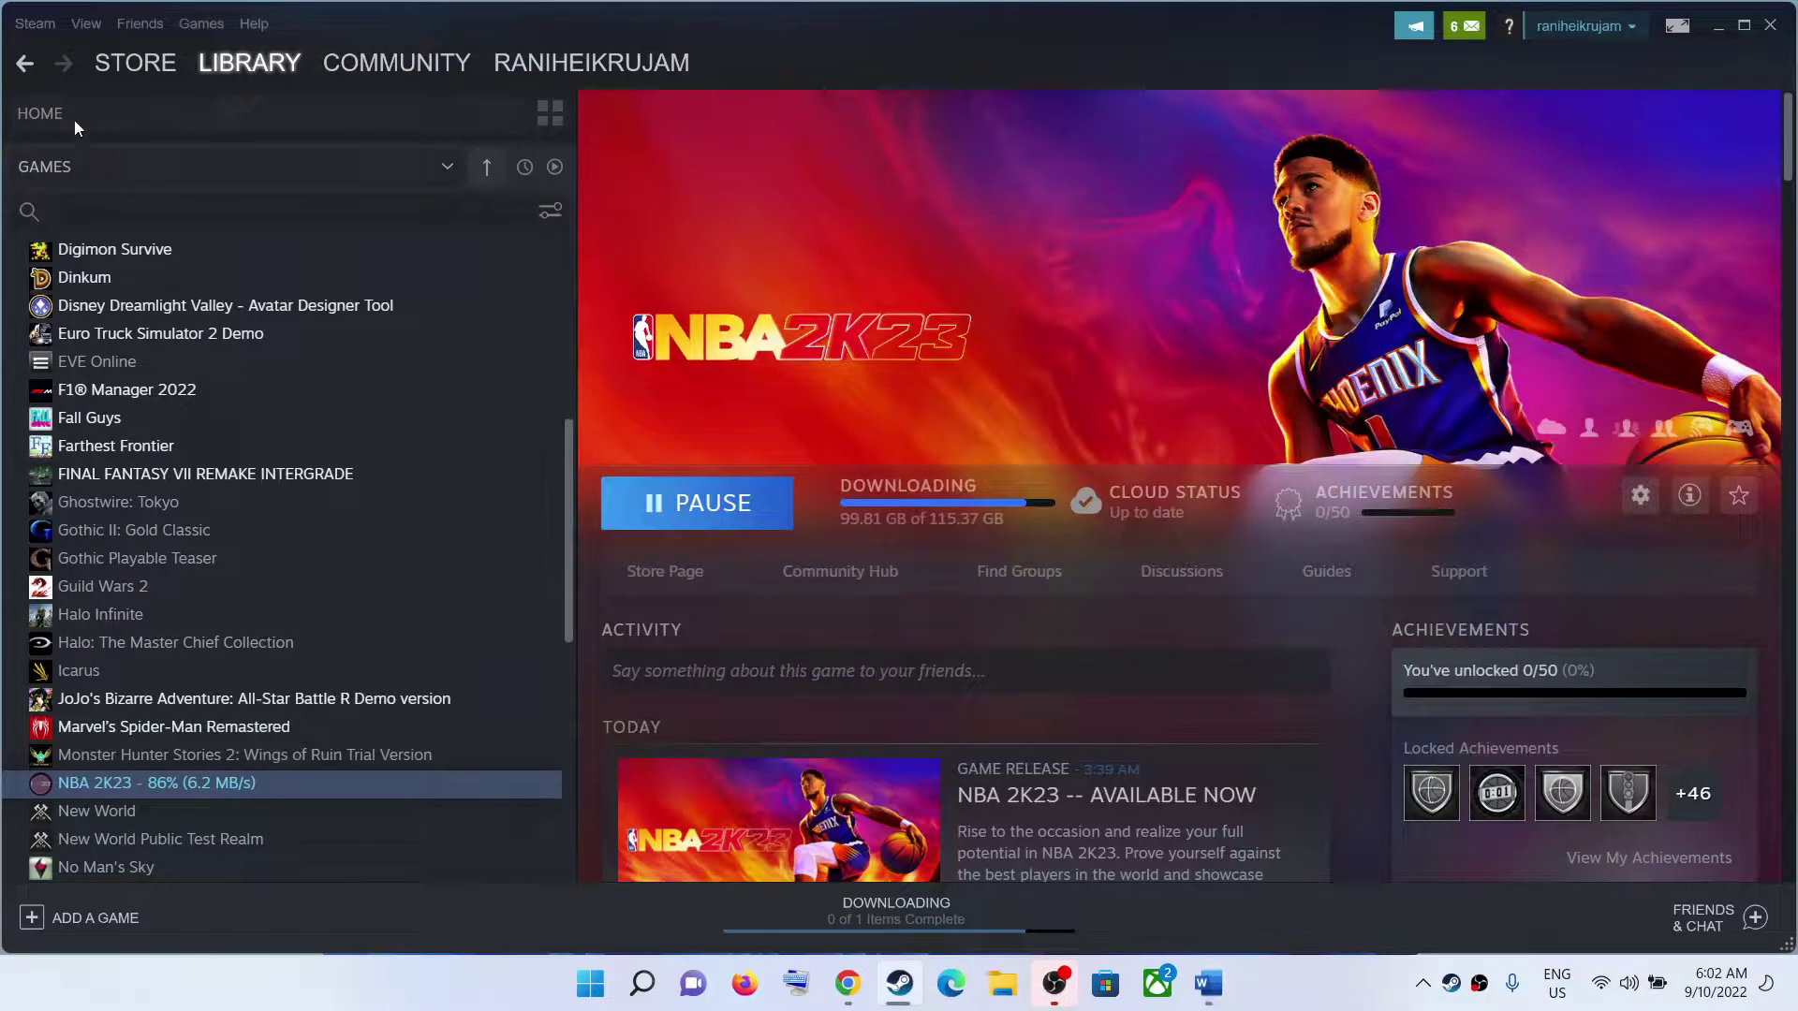
left_click(26, 63)
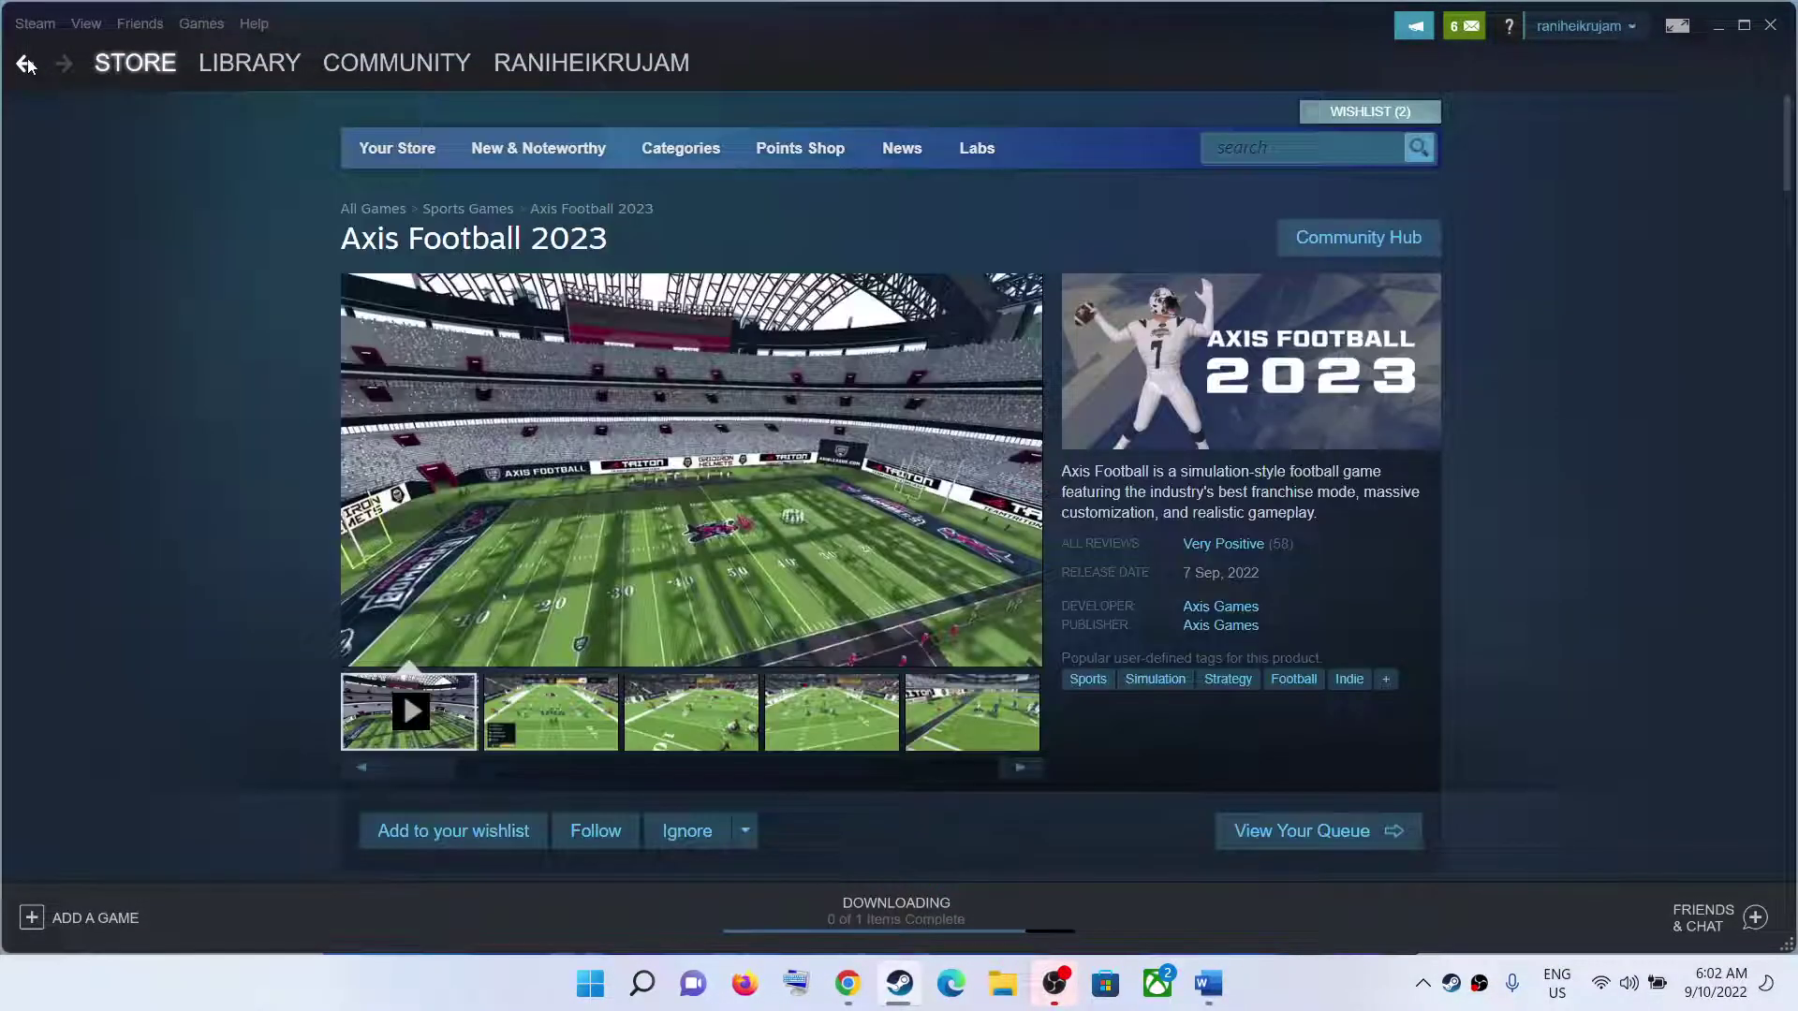